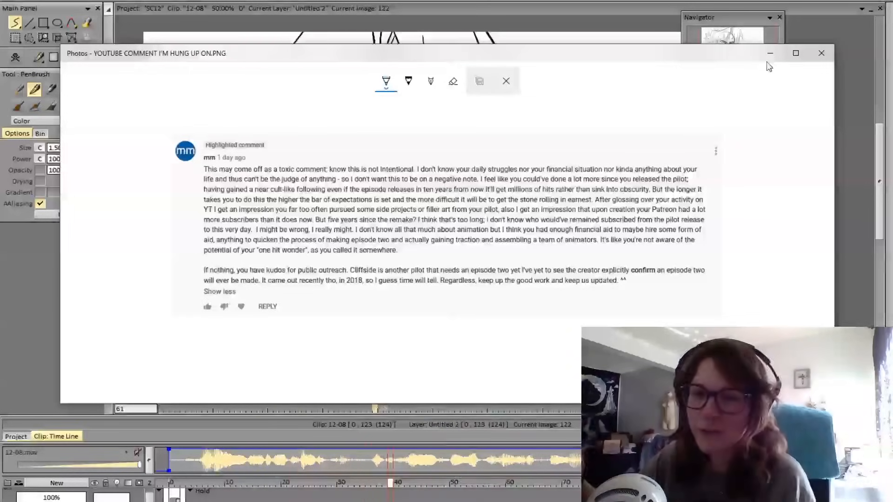
Minimise the comment image and play back the animation in clip 12-08
click(770, 54)
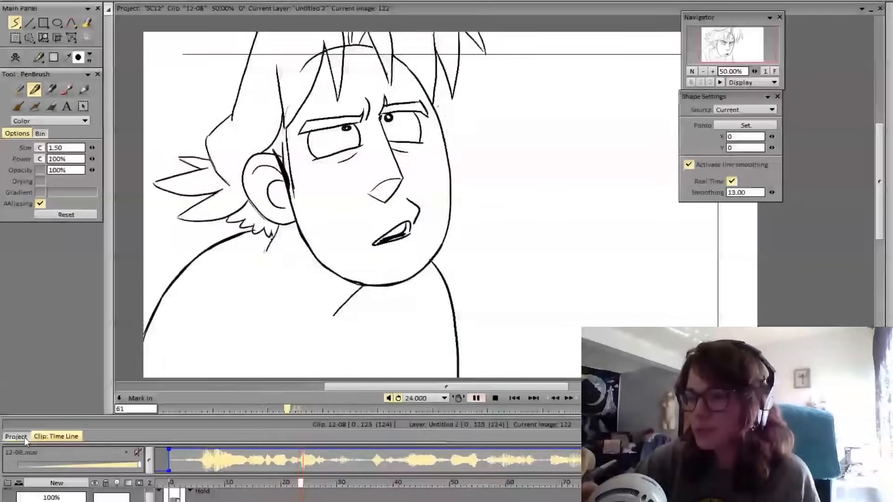
key(Return)
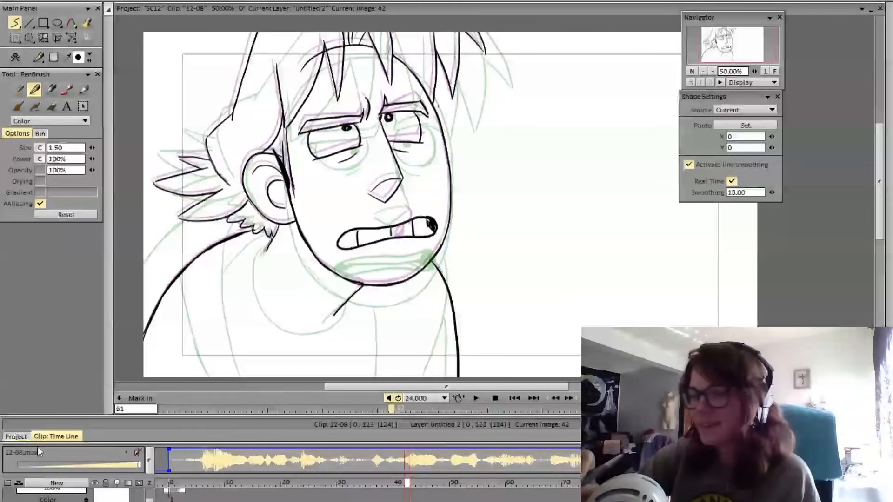
Open clip 12-10 in its timeline and go to frame 20
click(21, 438)
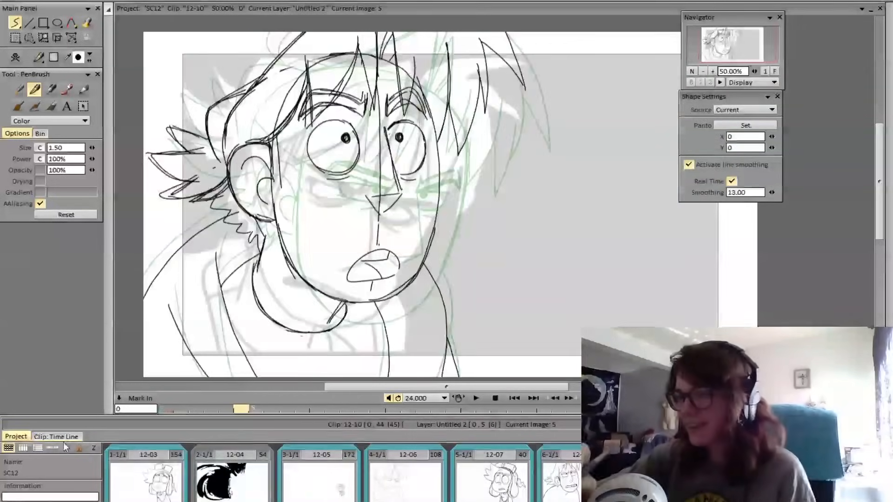
click(61, 437)
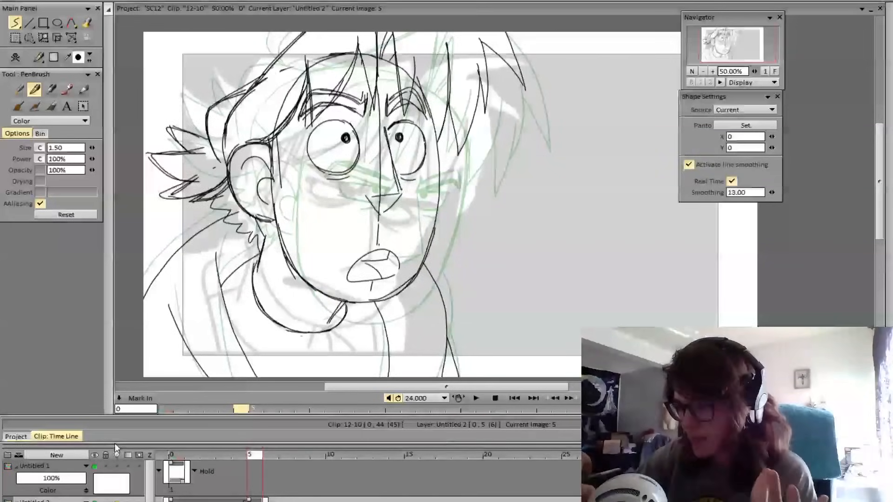
mouse_move(115, 445)
mouse_down()
mouse_move(129, 500)
mouse_move(129, 445)
mouse_up()
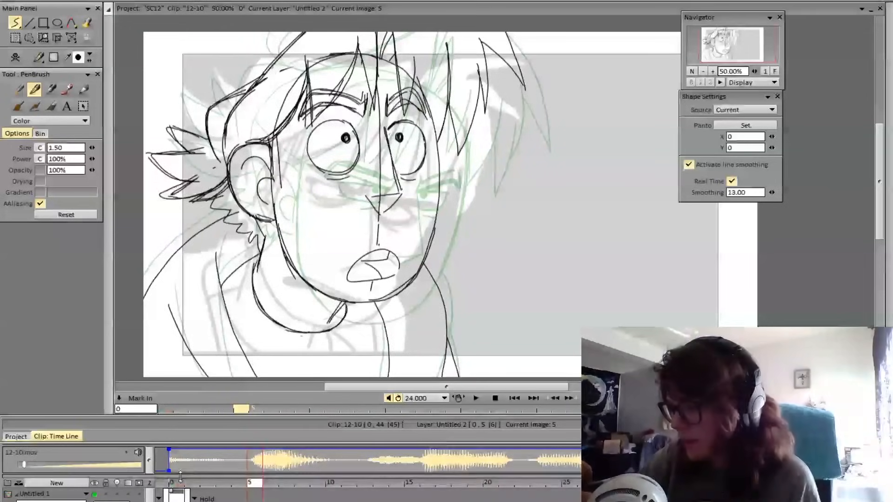
scroll(186, 467, down, 2)
click(238, 455)
drag(237, 455, 259, 429)
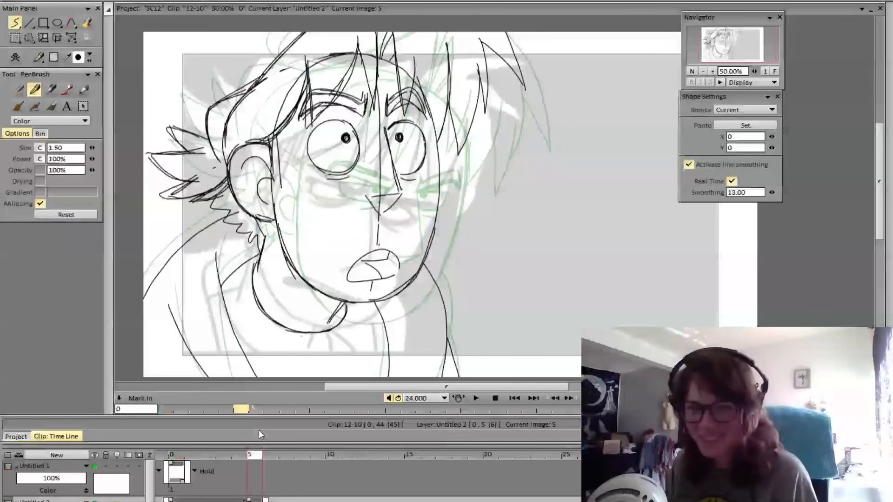
drag(250, 455, 253, 440)
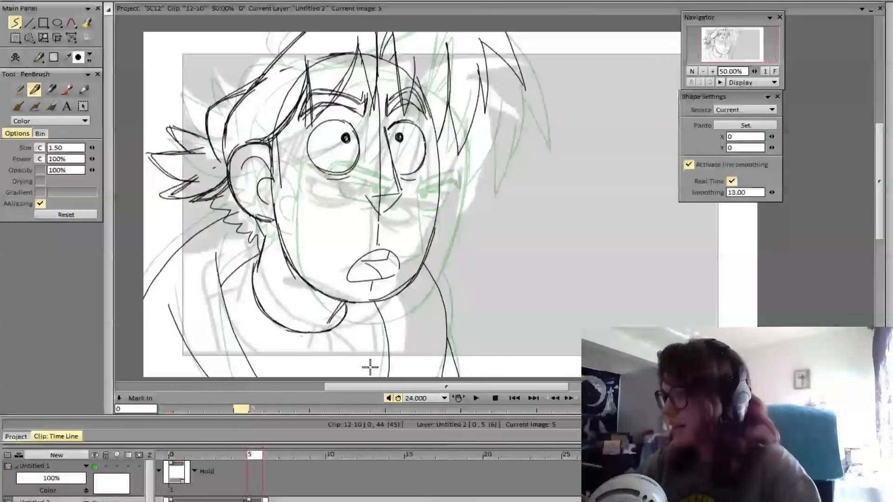
mouse_move(259, 457)
mouse_down()
mouse_move(444, 468)
mouse_move(506, 460)
mouse_move(492, 462)
mouse_up()
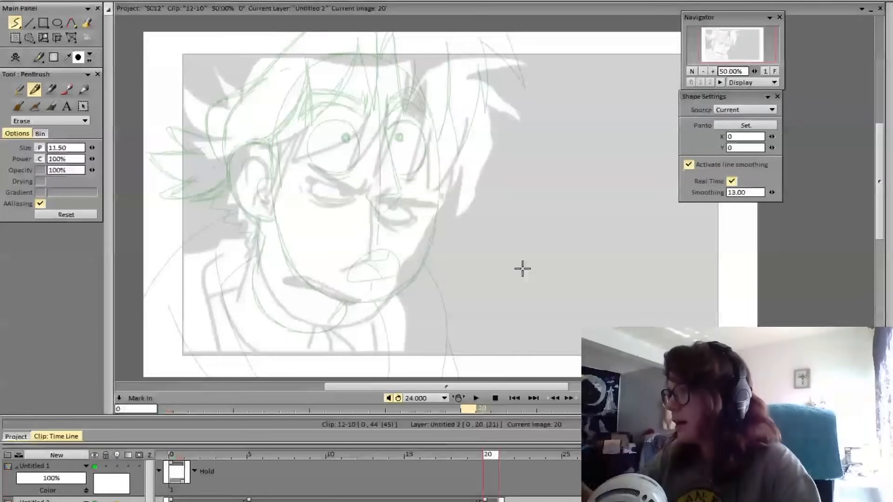
Sketch the top and upper sides of the character's oval head over the faded reference on frame 20
key(e)
mouse_move(306, 69)
mouse_down()
mouse_move(276, 111)
mouse_move(275, 199)
mouse_up()
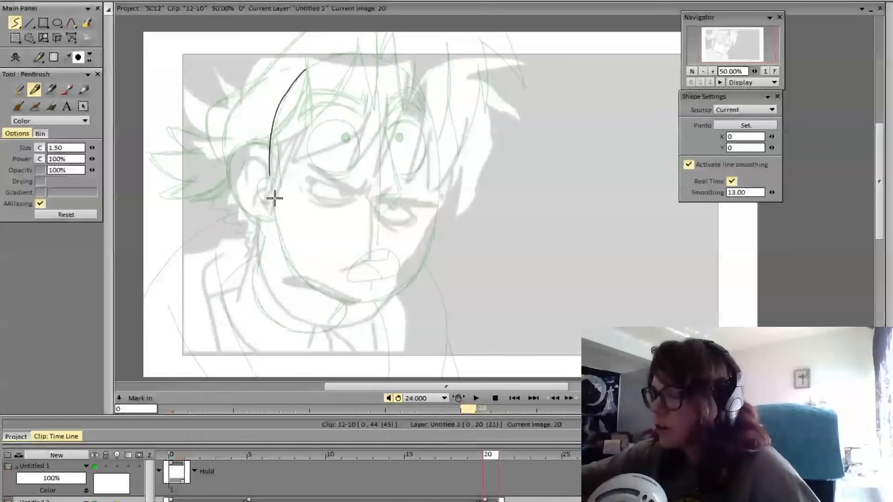
key(ctrl+z)
mouse_move(295, 271)
mouse_down()
mouse_move(268, 177)
mouse_move(273, 200)
mouse_move(278, 108)
mouse_move(305, 71)
mouse_move(338, 56)
mouse_move(319, 61)
mouse_move(357, 50)
mouse_move(398, 68)
mouse_move(392, 61)
mouse_move(420, 91)
mouse_move(438, 173)
mouse_move(433, 222)
mouse_up()
key(ctrl+z)
key(ctrl+z)
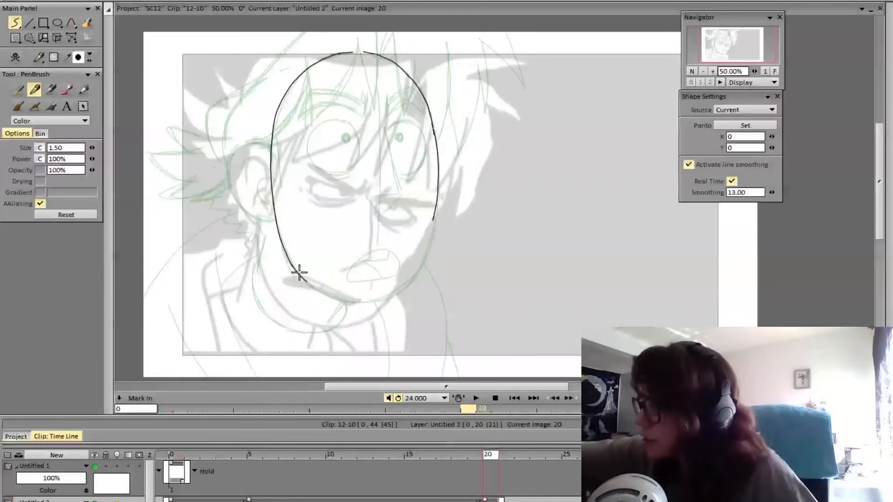
Draw the jawline from the cheek on the ear side down to the chin
drag(300, 274, 345, 298)
key(ctrl+z)
mouse_move(303, 278)
mouse_down()
mouse_move(340, 301)
mouse_move(399, 292)
mouse_move(424, 259)
mouse_move(435, 203)
mouse_move(421, 266)
mouse_up()
key(ctrl+z)
Close the head outline by drawing the far jawline from the chin up to the cheek
key(ctrl+z)
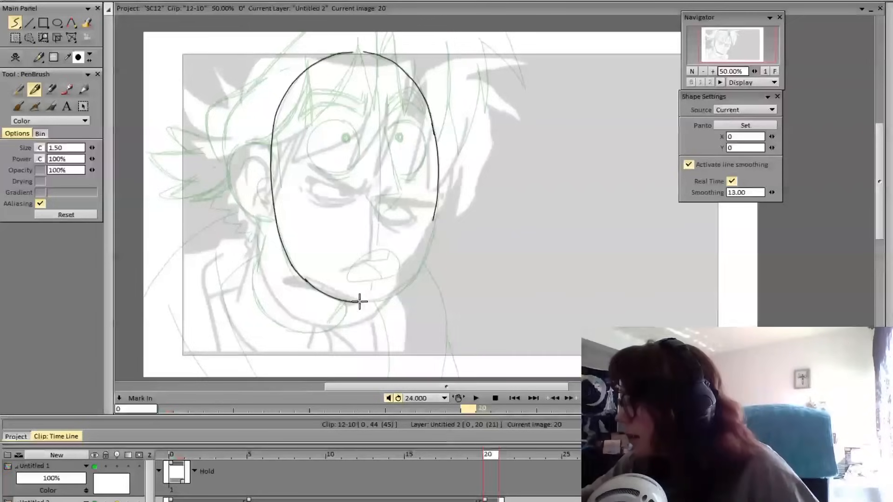
mouse_move(360, 303)
mouse_down()
mouse_move(399, 293)
mouse_move(428, 245)
mouse_move(435, 186)
mouse_move(427, 249)
mouse_up()
key(ctrl+z)
key(ctrl+z)
mouse_move(367, 301)
mouse_down()
mouse_move(409, 280)
mouse_move(422, 261)
mouse_move(438, 163)
mouse_up()
key(ctrl+z)
drag(437, 196, 418, 270)
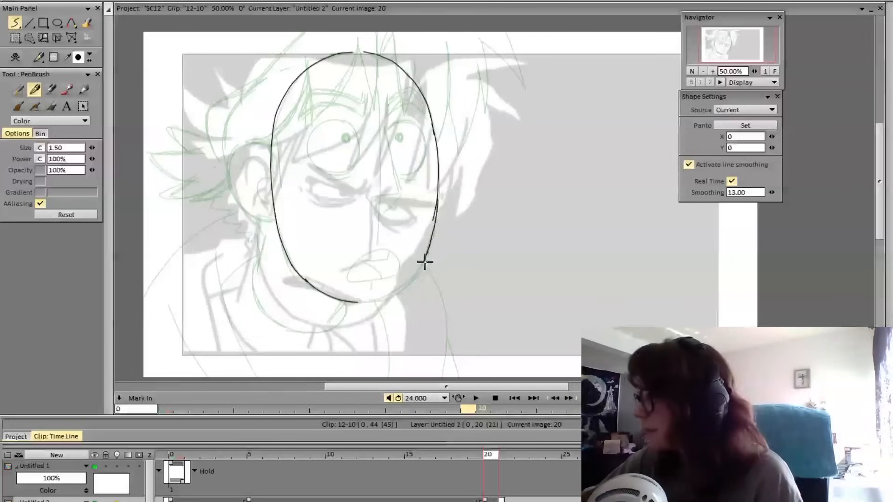
mouse_move(356, 302)
mouse_down()
mouse_move(398, 291)
mouse_move(421, 265)
mouse_move(433, 219)
mouse_up()
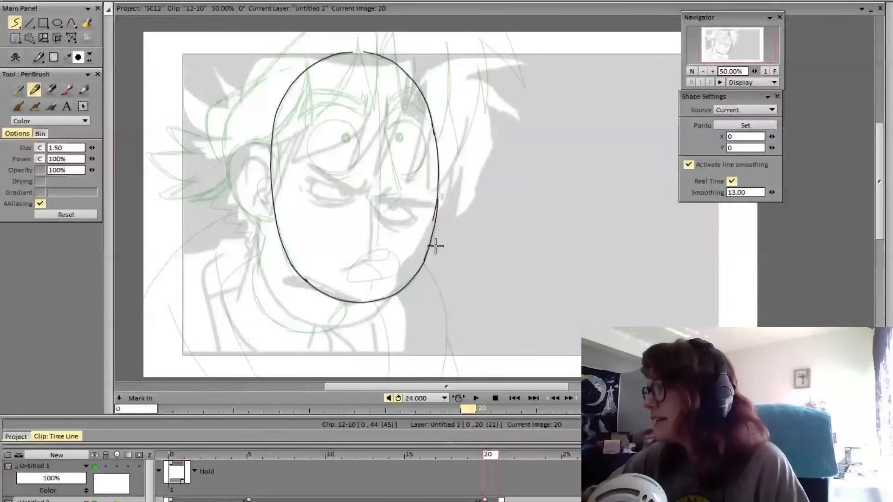
Erase the overlapping stray line on the far cheek and compare the head outline with the neighbouring frame
key(e)
drag(431, 227, 437, 196)
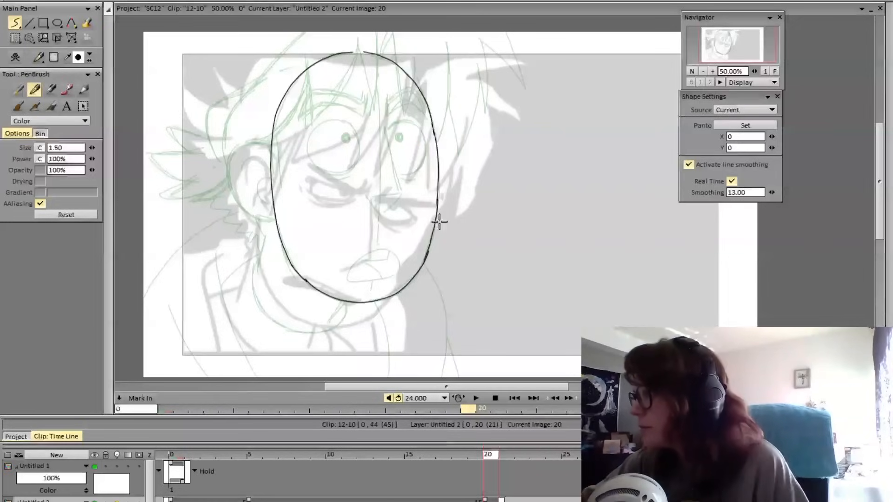
key(e)
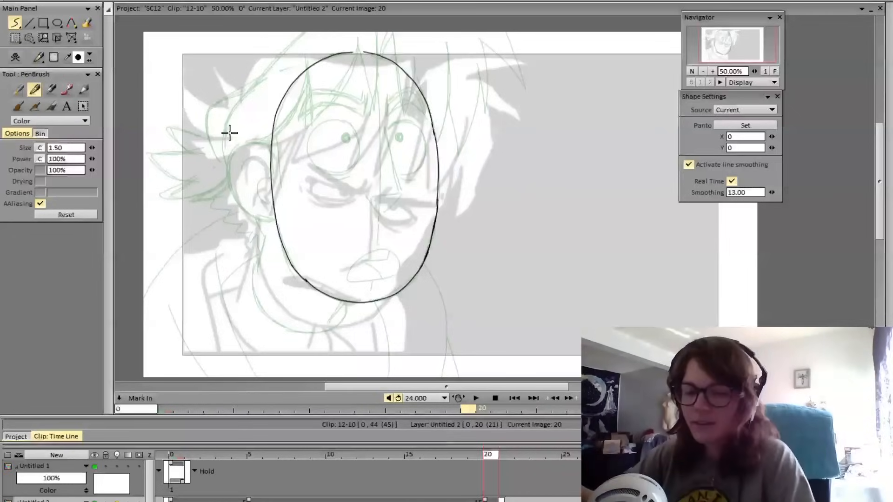
key(Left)
key(Right)
mouse_move(487, 456)
mouse_down()
mouse_move(476, 468)
mouse_move(220, 484)
mouse_move(468, 482)
mouse_move(591, 499)
mouse_move(443, 501)
mouse_move(488, 500)
mouse_up()
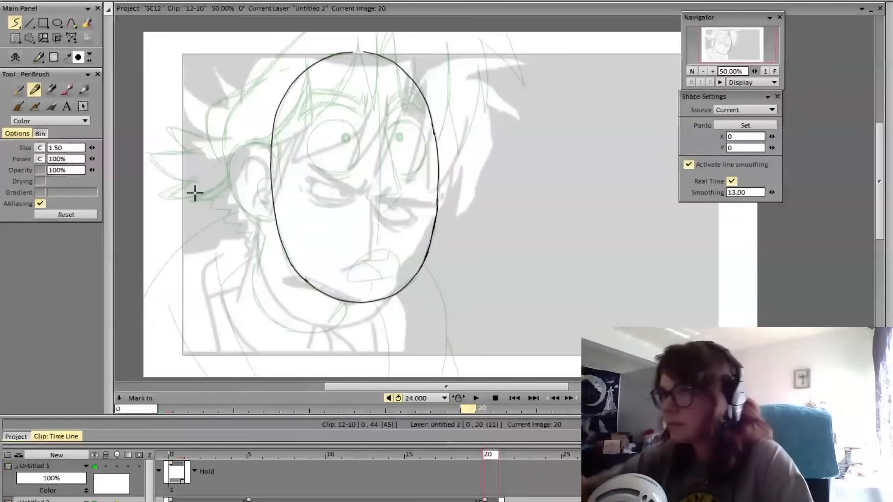
click(71, 38)
click(71, 38)
click(114, 46)
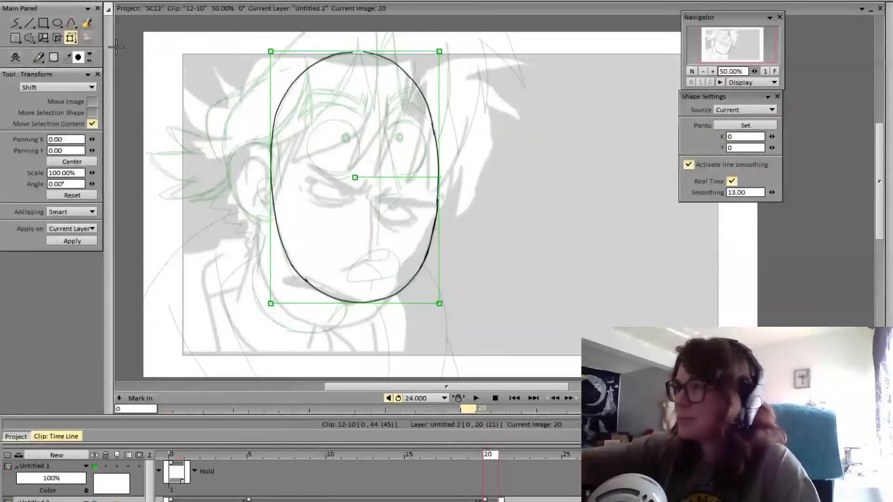
drag(439, 177, 441, 193)
click(55, 195)
click(15, 23)
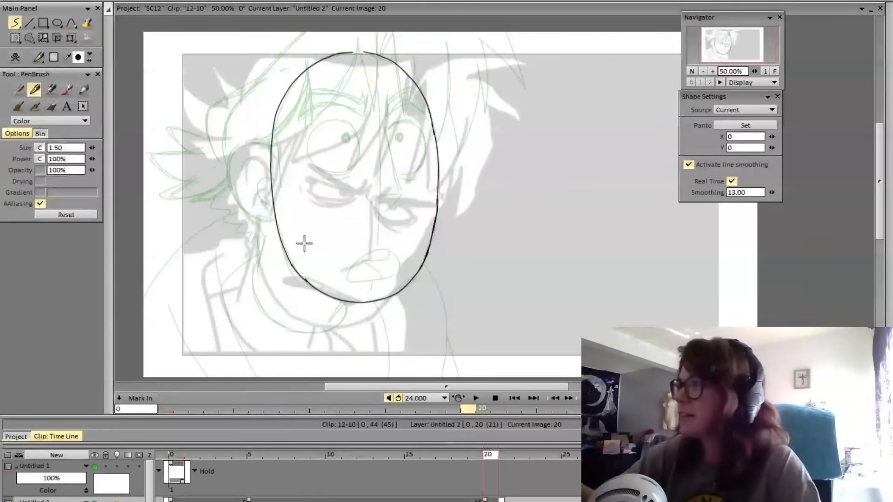
drag(382, 144, 396, 207)
key(ctrl+z)
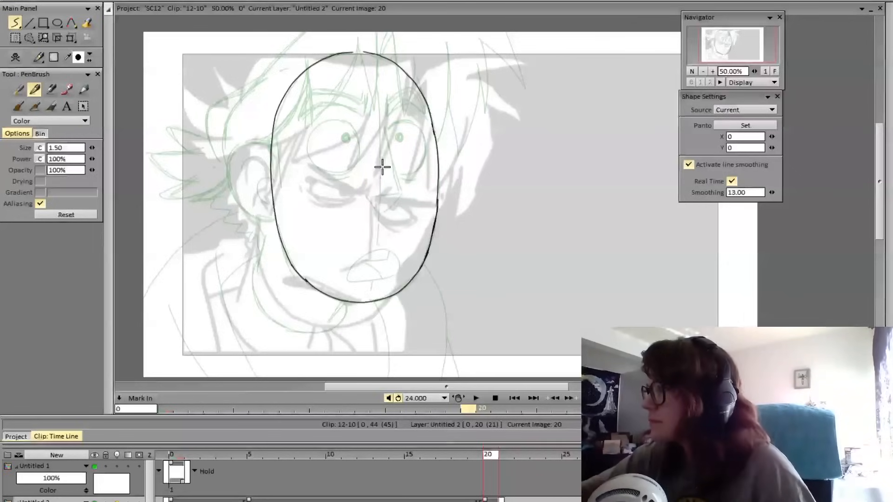
drag(382, 148, 397, 214)
key(ctrl+z)
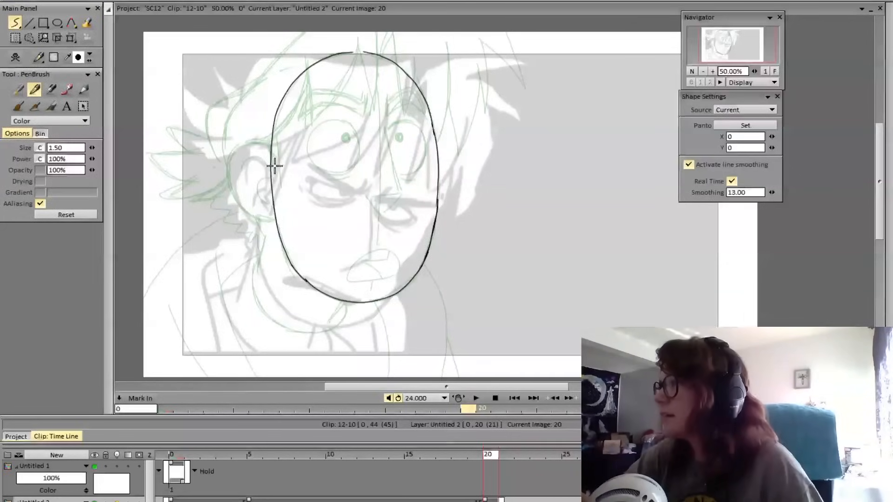
Draw a curved eye-level guideline across the face and the ear with its inner folds beside the head
mouse_move(277, 167)
mouse_down()
mouse_move(396, 144)
mouse_move(445, 159)
mouse_move(290, 152)
mouse_up()
key(ctrl+z)
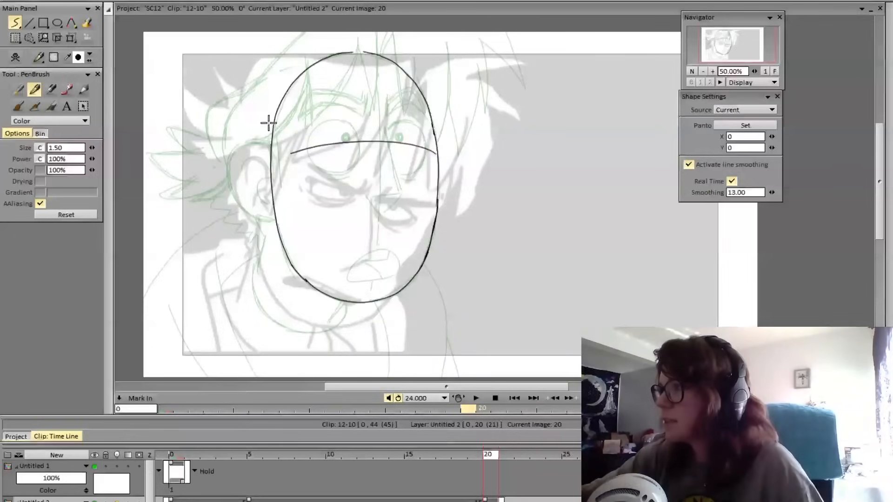
mouse_move(271, 138)
mouse_down()
mouse_move(246, 134)
mouse_move(229, 154)
mouse_move(238, 197)
mouse_move(271, 211)
mouse_up()
key(ctrl+z)
mouse_move(269, 135)
mouse_down()
mouse_move(226, 165)
mouse_move(242, 199)
mouse_move(272, 209)
mouse_up()
mouse_move(241, 157)
mouse_down()
mouse_move(267, 163)
mouse_move(267, 198)
mouse_up()
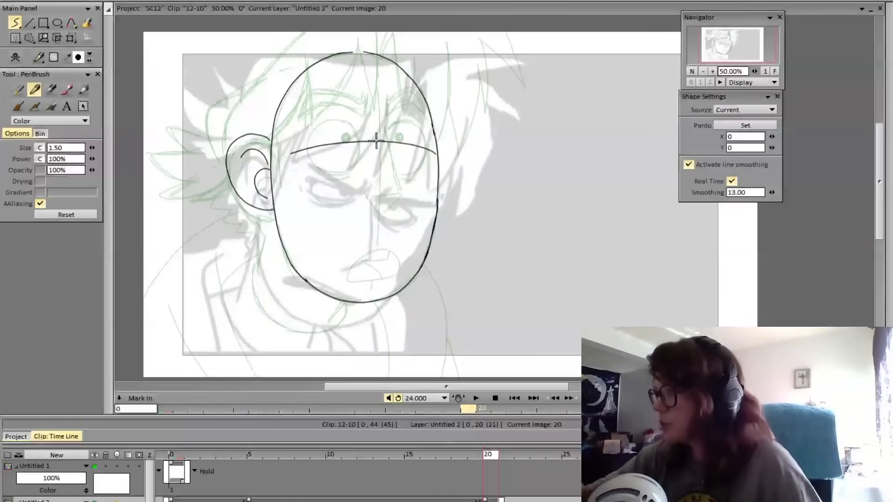
Draw the thick angry eyebrow on the ear side, with furrow lines at its inner end
mouse_move(366, 122)
mouse_down()
mouse_move(361, 145)
mouse_move(316, 131)
mouse_move(361, 144)
mouse_move(321, 136)
mouse_move(294, 144)
mouse_move(307, 124)
mouse_move(367, 130)
mouse_up()
key(ctrl+z)
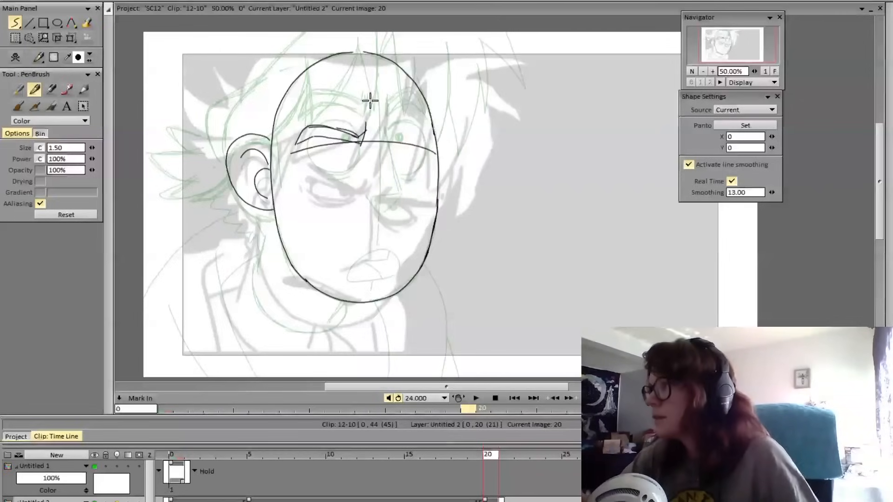
mouse_move(311, 136)
mouse_down()
mouse_move(355, 136)
mouse_move(353, 144)
mouse_move(366, 125)
mouse_move(366, 149)
mouse_move(372, 126)
mouse_up()
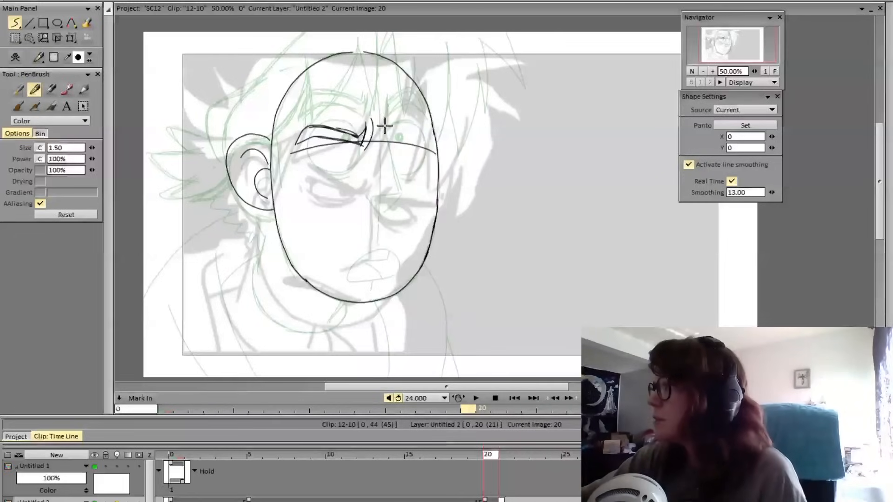
Draw the matching angled eyebrow on the far side of the face and check it against the adjacent frame
drag(384, 125, 381, 150)
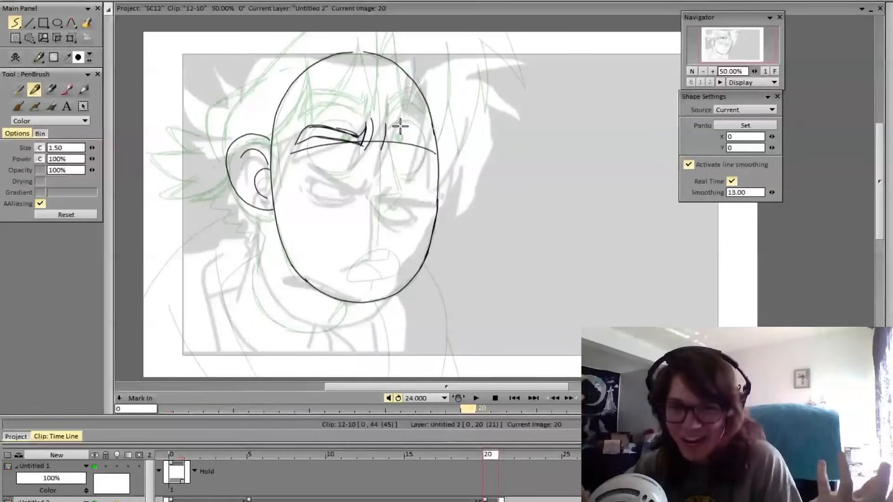
drag(386, 126, 380, 149)
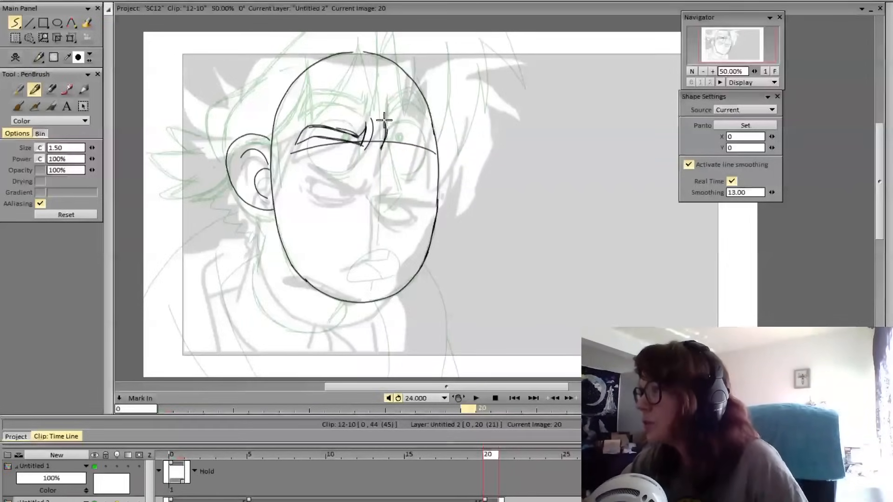
mouse_move(382, 148)
mouse_down()
mouse_move(408, 130)
mouse_move(428, 138)
mouse_move(415, 118)
mouse_move(388, 135)
mouse_move(386, 126)
mouse_move(385, 145)
mouse_move(409, 132)
mouse_move(429, 139)
mouse_up()
mouse_move(429, 138)
mouse_down()
mouse_move(417, 119)
mouse_move(388, 132)
mouse_up()
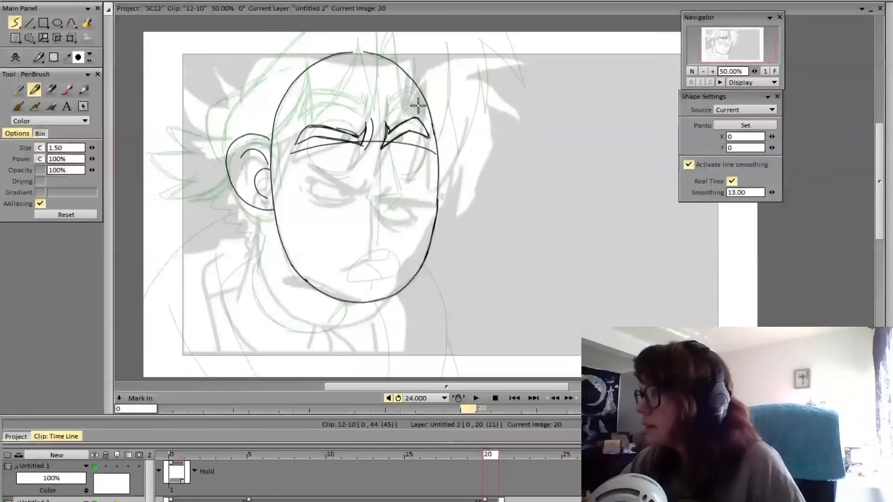
key(Left)
key(Right)
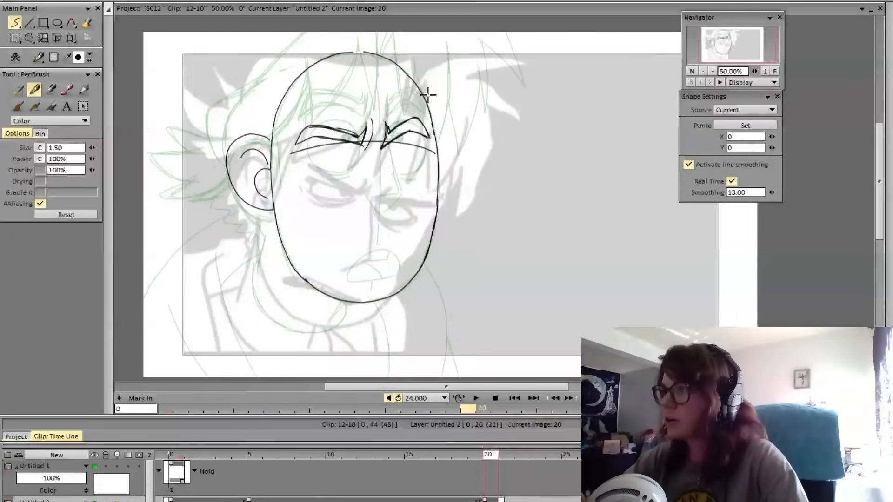
key(Left)
key(Right)
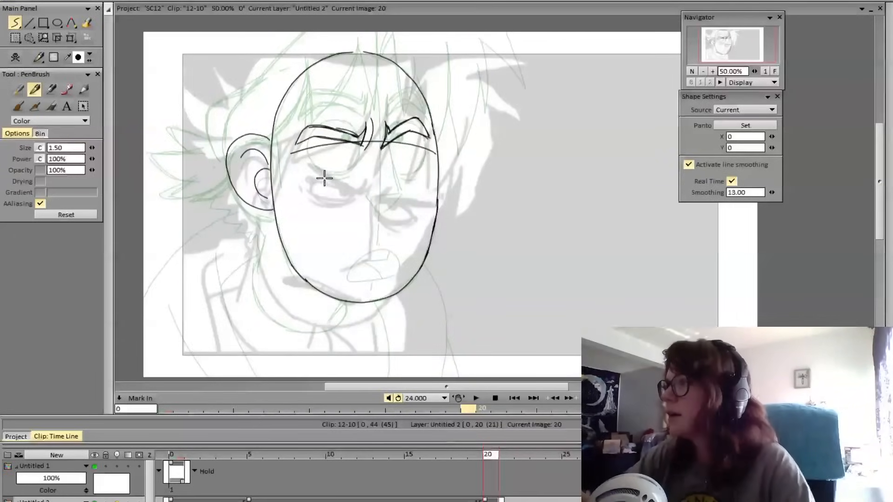
Draw the slanted nose bridge from the inner end of the far eyebrow and the pointed nose tip
drag(382, 149, 400, 209)
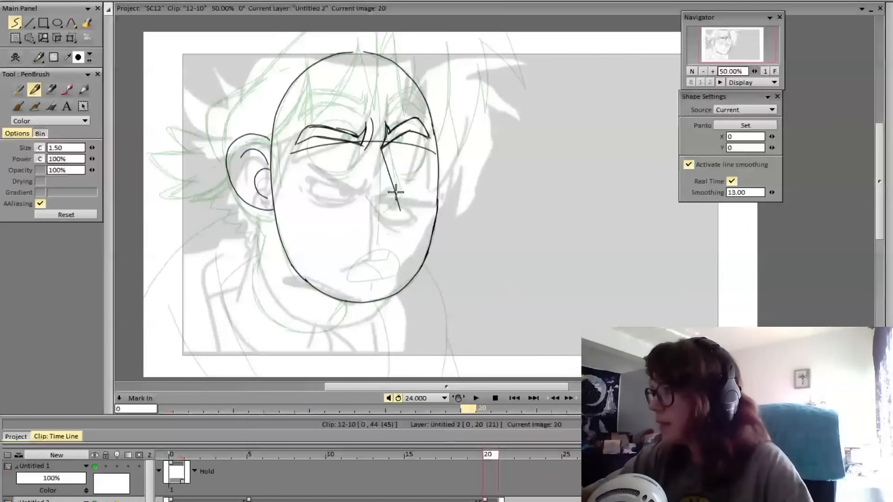
key(ctrl+z)
mouse_move(383, 149)
mouse_down()
mouse_move(398, 204)
mouse_move(374, 224)
mouse_move(399, 208)
mouse_up()
key(ctrl+z)
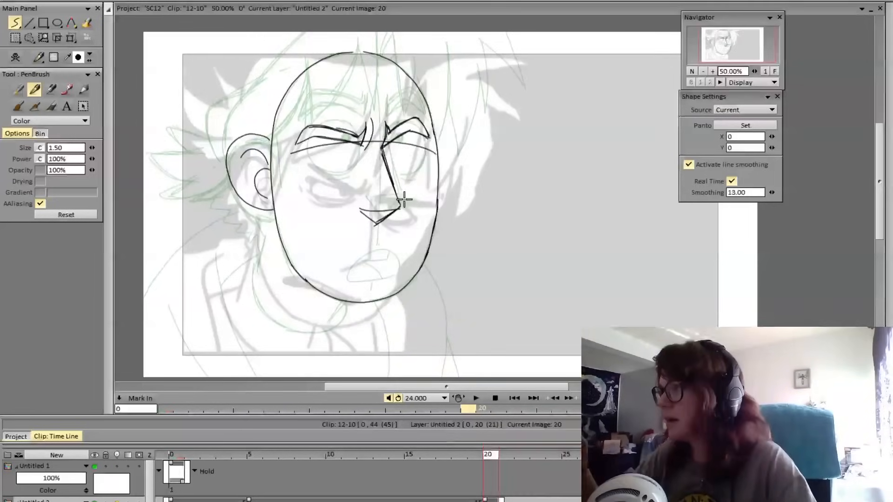
Erase and redraw the line across the underside of the nose as a downward curve
key(e)
mouse_move(371, 219)
mouse_down()
mouse_move(369, 209)
mouse_move(397, 209)
mouse_move(383, 222)
mouse_move(362, 209)
mouse_move(398, 209)
mouse_up()
key(e)
key(ctrl+z)
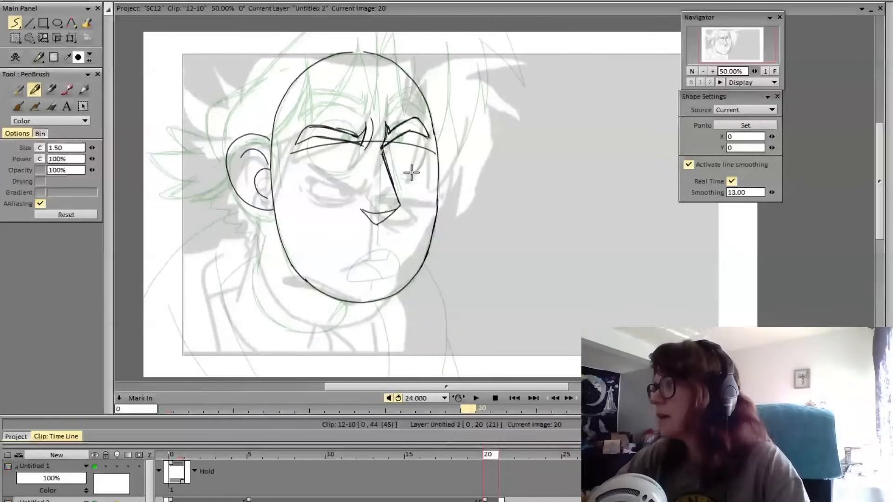
key(e)
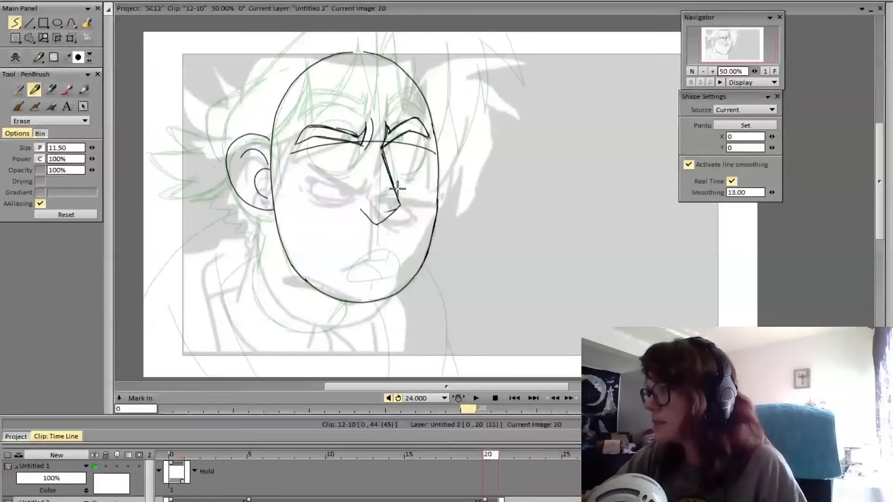
key(e)
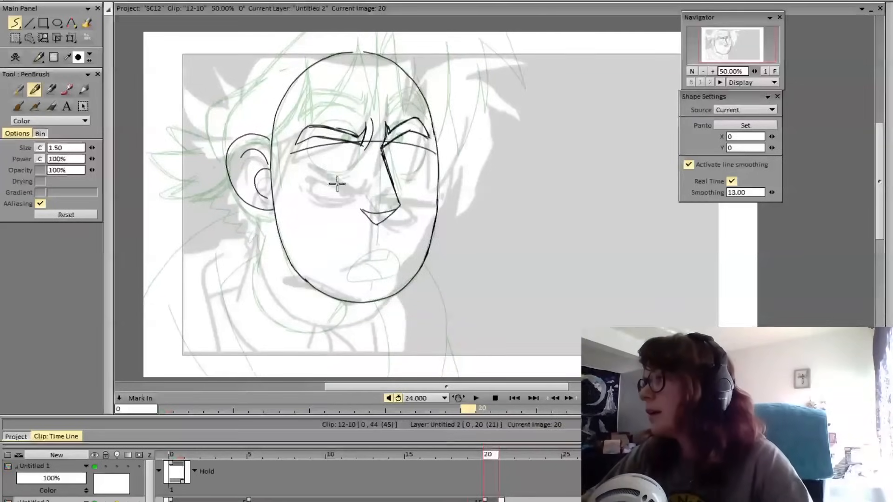
mouse_move(491, 455)
mouse_down()
mouse_move(446, 466)
mouse_move(509, 471)
mouse_move(490, 478)
mouse_up()
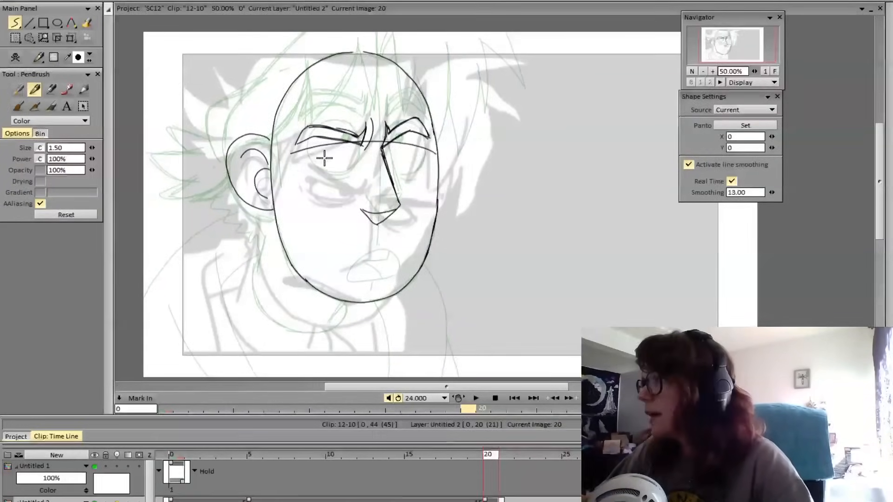
Draw the ear-side eye as a slanted upper lid with a curved lower lid and an under-eye line
mouse_move(309, 179)
mouse_down()
mouse_move(356, 192)
mouse_move(328, 205)
mouse_up()
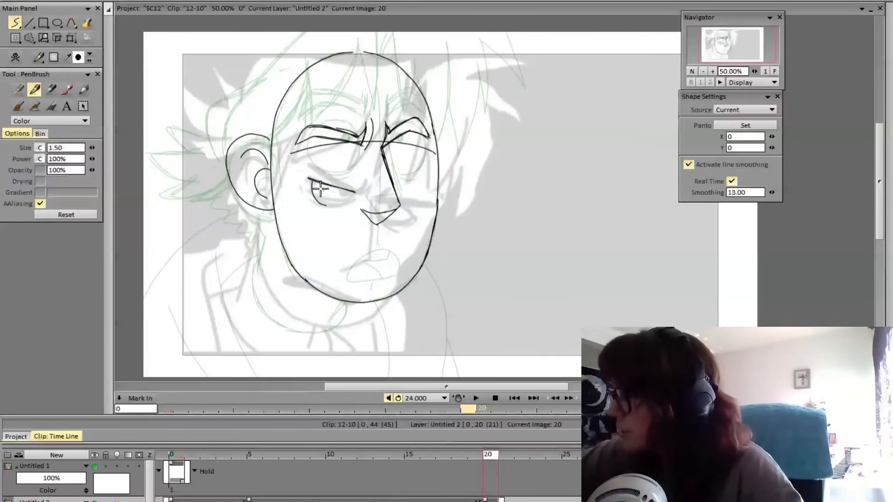
key(ctrl+z)
key(ctrl+z)
mouse_move(306, 177)
mouse_down()
mouse_move(357, 192)
mouse_move(330, 203)
mouse_move(352, 196)
mouse_move(308, 183)
mouse_move(323, 209)
mouse_move(351, 203)
mouse_up()
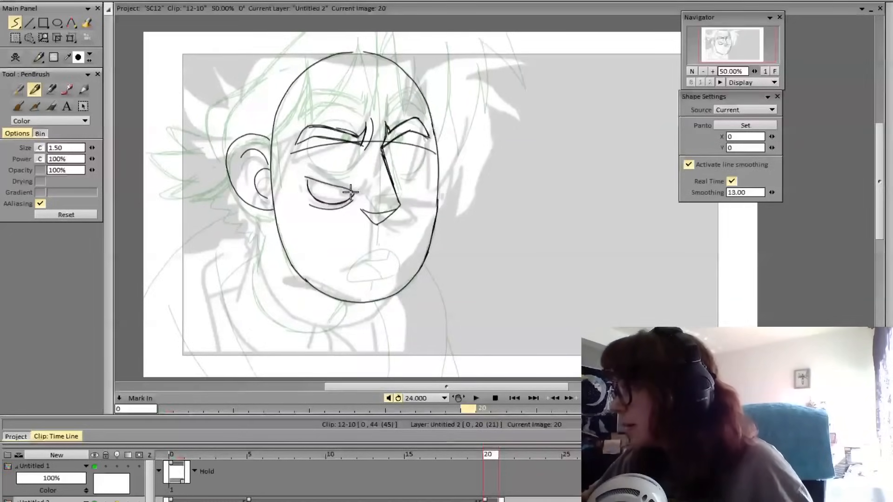
Lasso the ear-side eye, move it up directly beneath its eyebrow with Transform, and return to freehand drawing
click(31, 39)
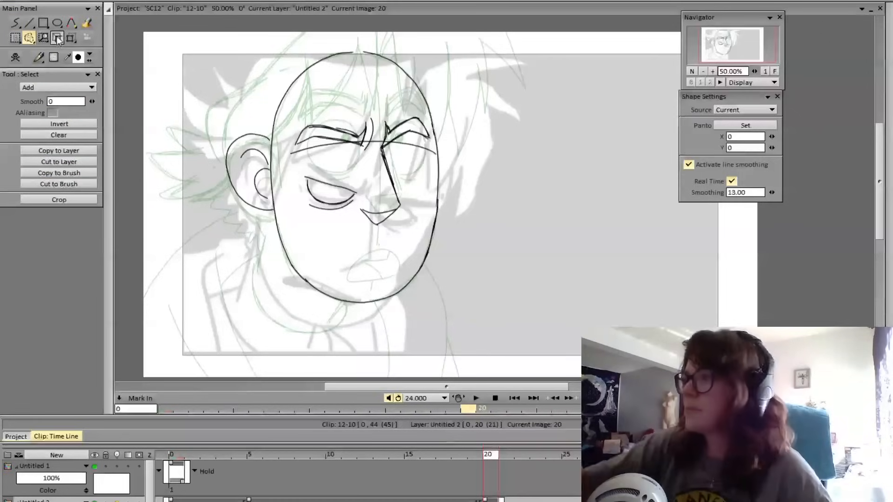
mouse_move(338, 168)
mouse_down()
mouse_move(310, 165)
mouse_move(361, 207)
mouse_move(353, 152)
mouse_move(346, 159)
mouse_up()
click(71, 38)
key(Return)
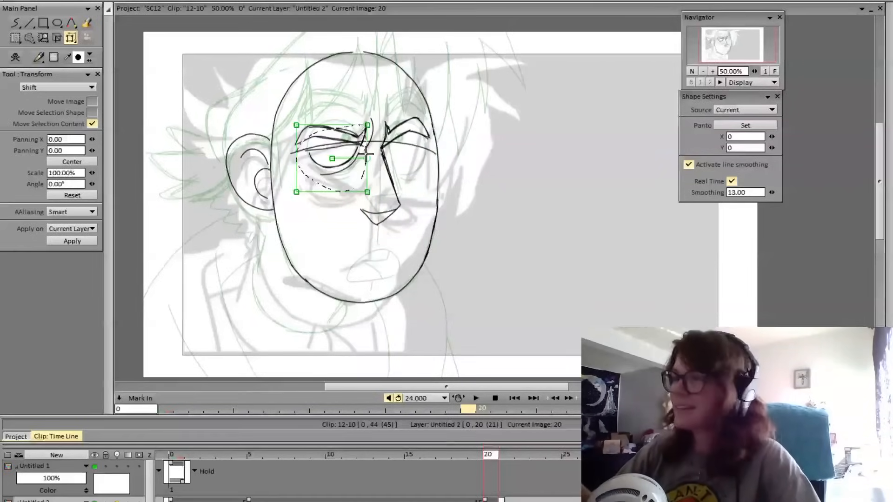
click(33, 42)
click(46, 111)
click(15, 23)
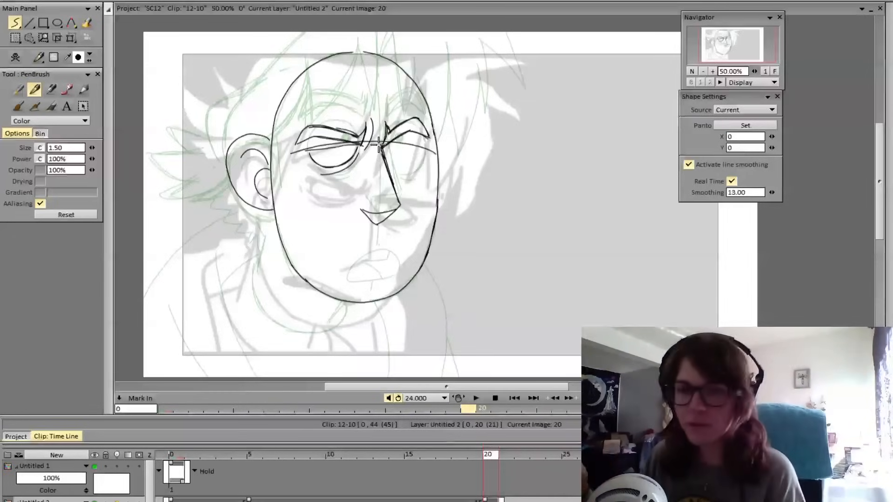
Draw a small dark pupil near the inner corner of the ear-side eye
drag(347, 145, 346, 149)
key(ctrl+z)
key(ctrl+z)
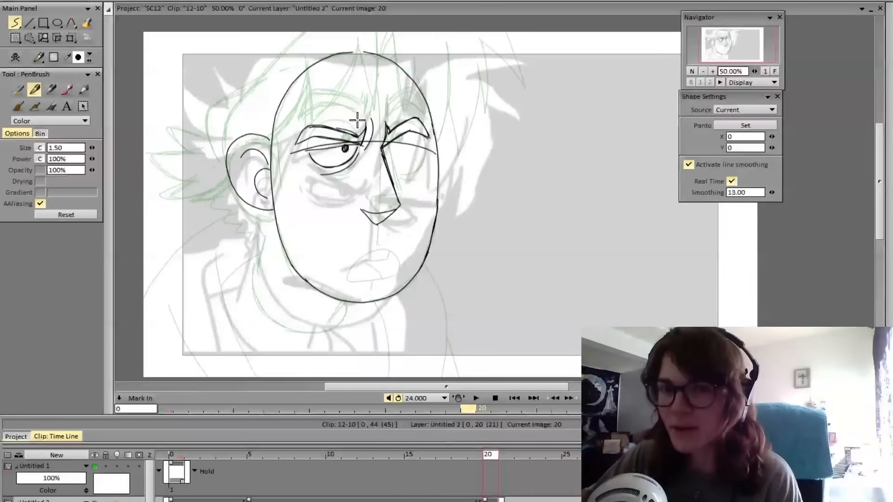
Draw the matching narrowed eye beneath the far eyebrow, with an under-eye line and a small pupil near the nose
mouse_move(383, 146)
mouse_down()
mouse_move(430, 152)
mouse_move(421, 150)
mouse_up()
key(ctrl+z)
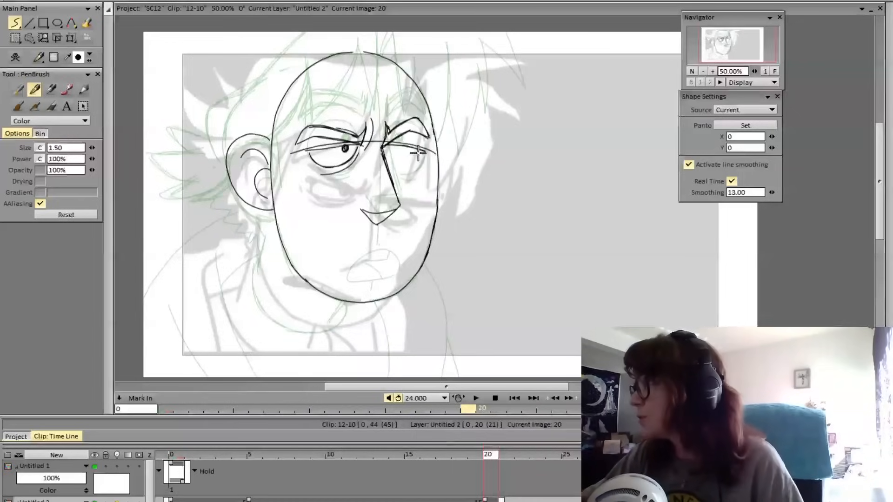
mouse_move(422, 151)
mouse_down()
mouse_move(401, 173)
mouse_move(385, 163)
mouse_move(422, 148)
mouse_move(416, 162)
mouse_move(387, 165)
mouse_move(410, 173)
mouse_up()
key(ctrl+z)
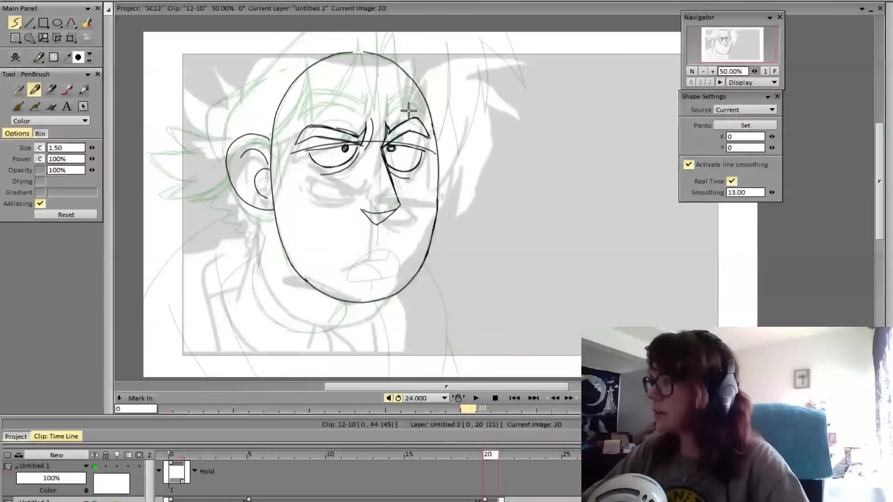
key(ctrl+z)
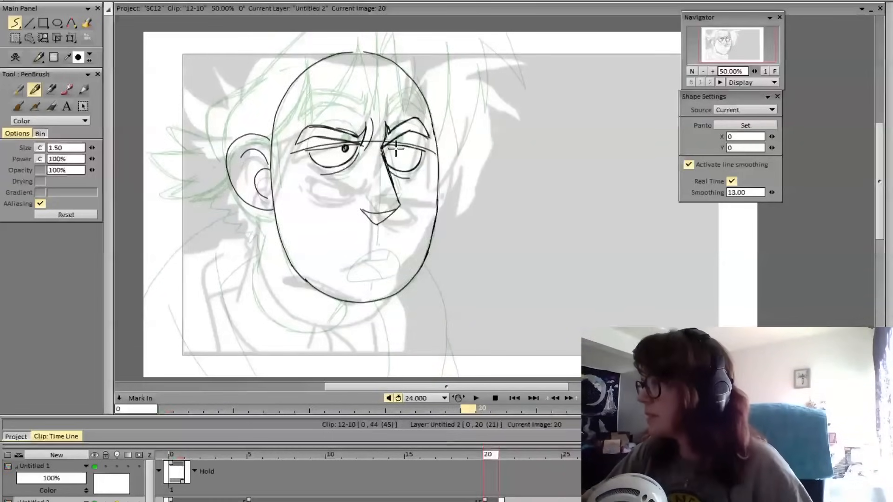
drag(393, 146, 396, 150)
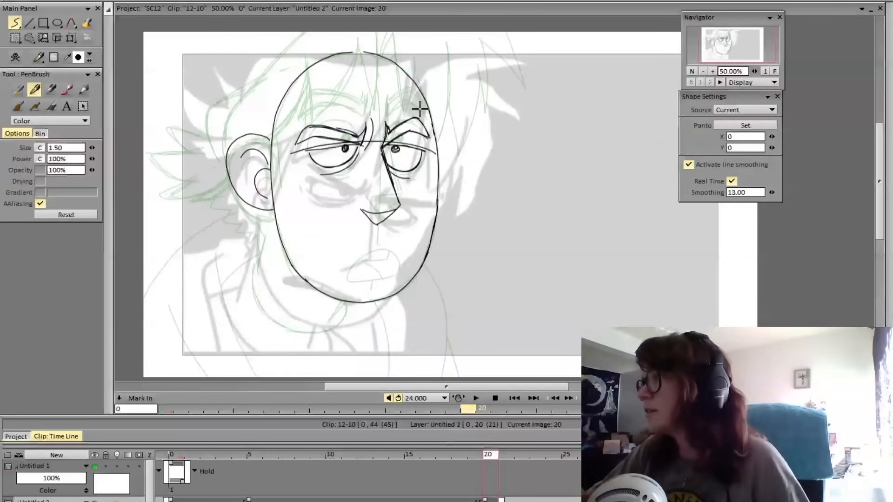
Flip between frames 19 and 20 to compare the new angry face with the previous pose
key(Left)
key(Right)
key(Left)
key(Right)
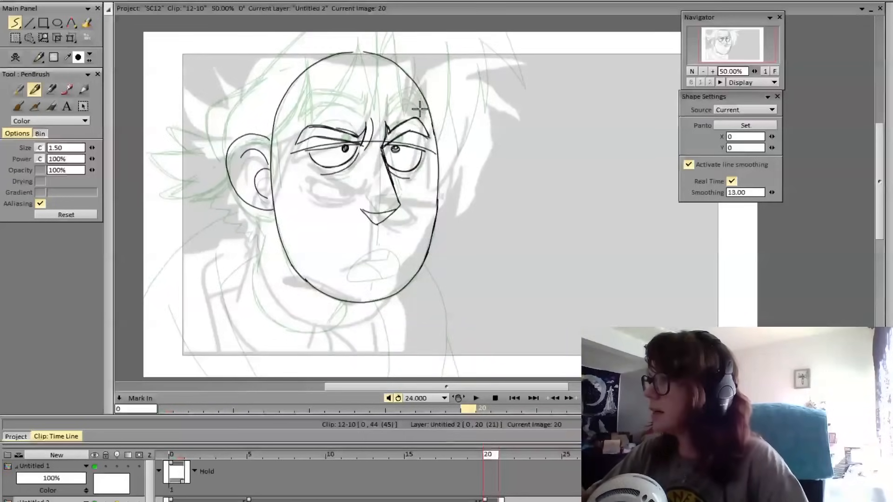
key(Left)
key(Right)
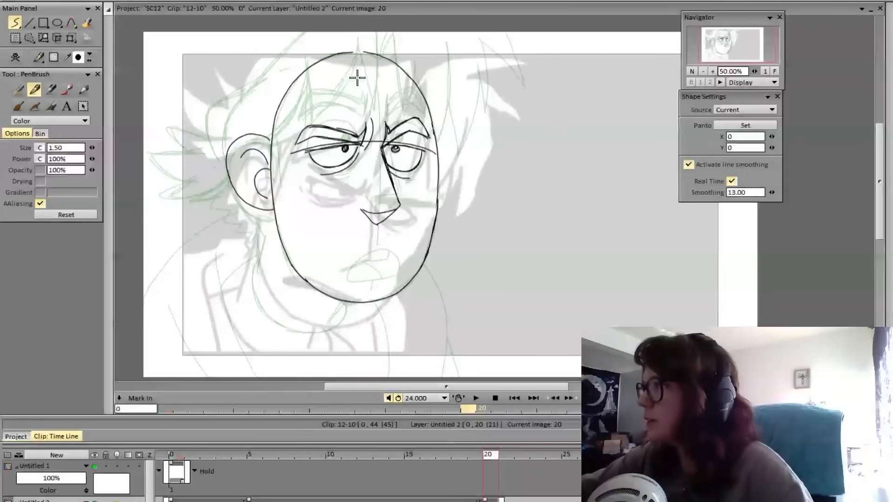
key(Left)
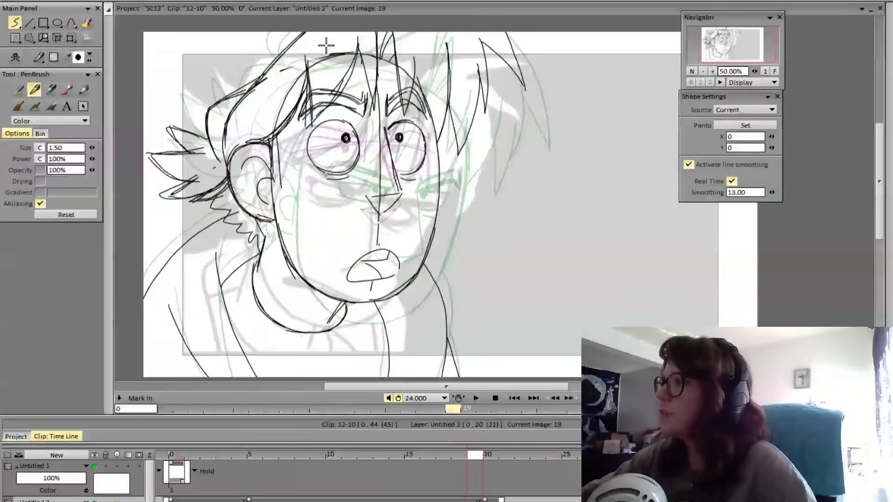
key(Right)
Draw the curved back of the skull from above the ear up and over to the top of the head
drag(348, 49, 277, 56)
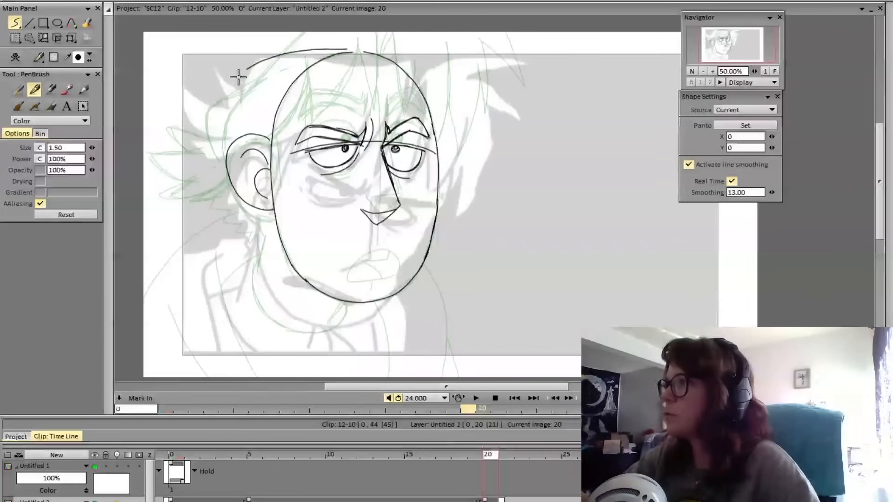
key(ctrl+z)
mouse_move(225, 154)
mouse_down()
mouse_move(234, 86)
mouse_move(228, 96)
mouse_move(296, 58)
mouse_move(288, 57)
mouse_move(349, 48)
mouse_up()
key(ctrl+z)
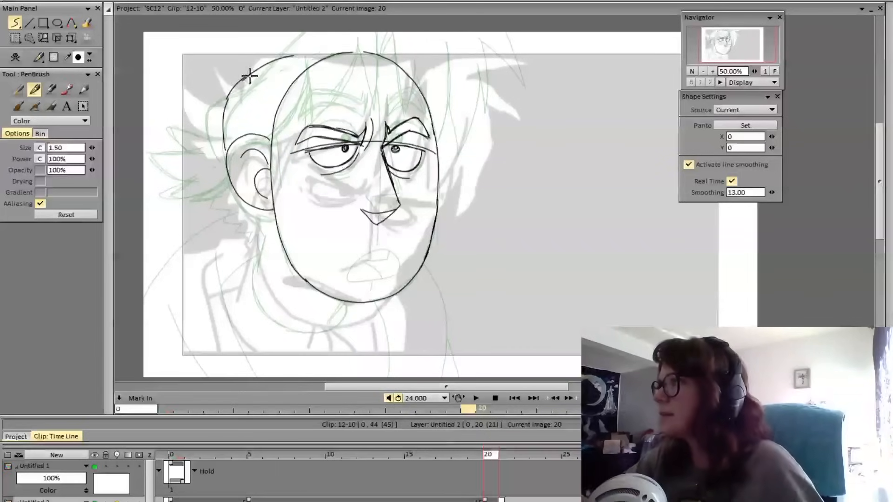
drag(247, 78, 339, 48)
drag(277, 60, 359, 47)
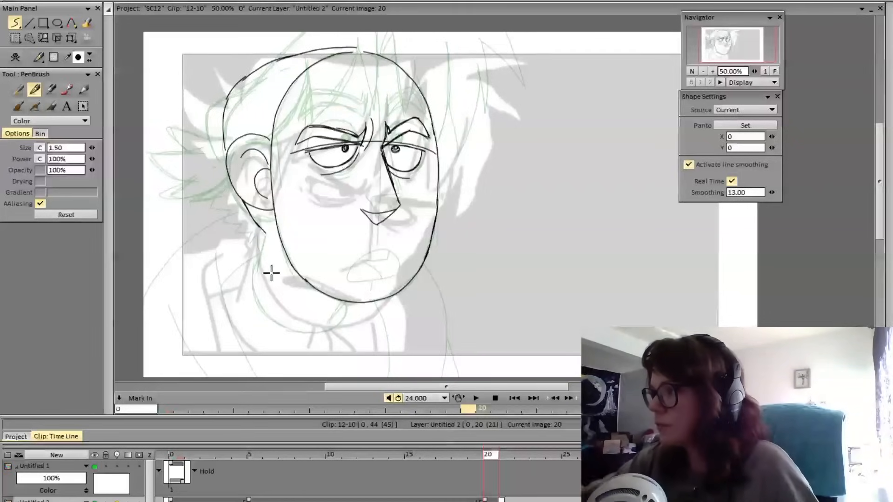
Draw the nape and back-of-neck line below the ear and a short front-of-neck line under the chin
drag(243, 201, 264, 228)
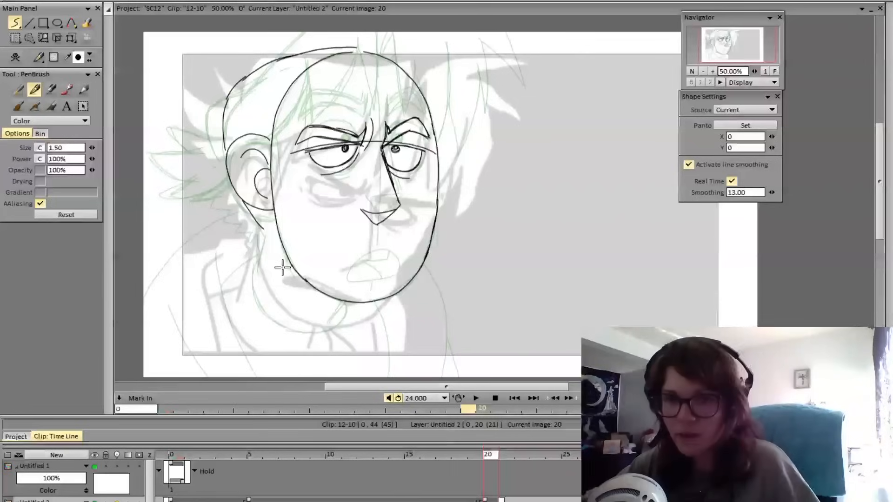
key(ctrl+z)
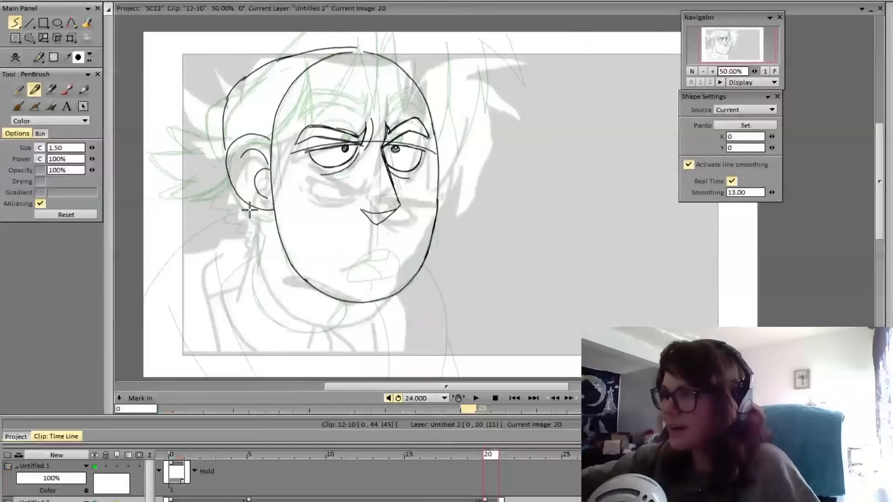
mouse_move(243, 202)
mouse_down()
mouse_move(264, 229)
mouse_move(255, 269)
mouse_up()
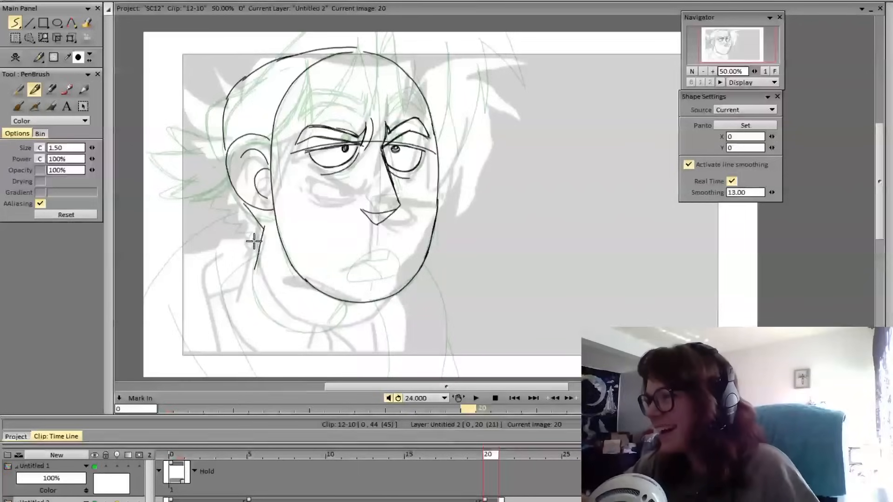
key(ctrl+z)
drag(264, 225, 257, 269)
drag(344, 305, 331, 322)
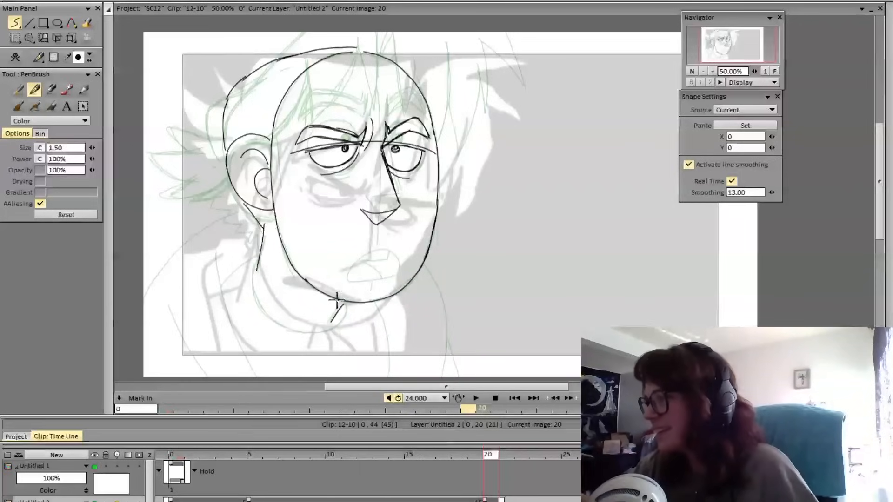
key(ctrl+z)
key(ctrl+z)
drag(265, 226, 258, 269)
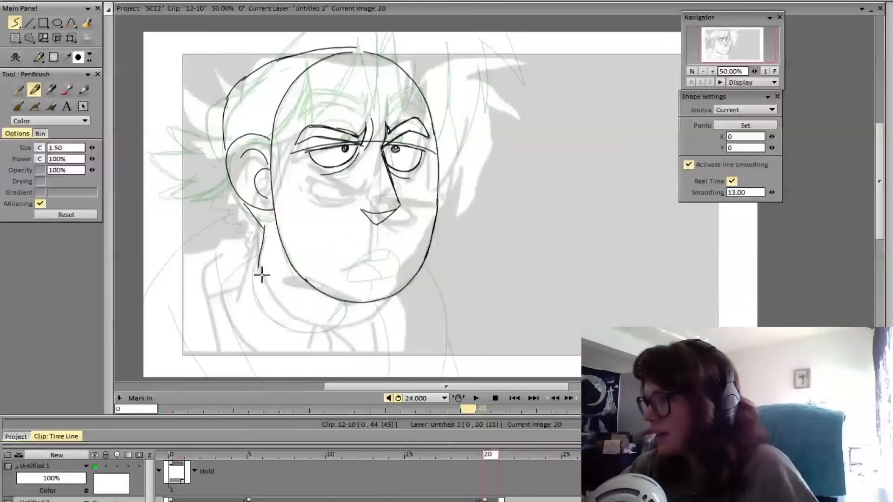
drag(342, 303, 333, 320)
key(ctrl+z)
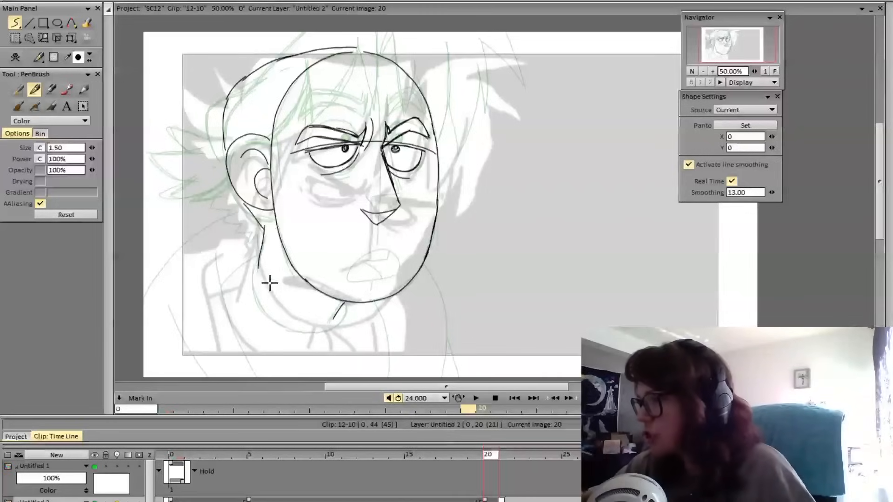
Draw the rounded neckline curve joining both sides of the neck and clean up its stray lines with the eraser
mouse_move(259, 260)
mouse_down()
mouse_move(258, 309)
mouse_move(253, 276)
mouse_move(292, 330)
mouse_move(284, 329)
mouse_move(338, 323)
mouse_move(320, 334)
mouse_move(348, 305)
mouse_move(348, 318)
mouse_move(344, 305)
mouse_move(312, 333)
mouse_up()
key(ctrl+z)
key(ctrl+z)
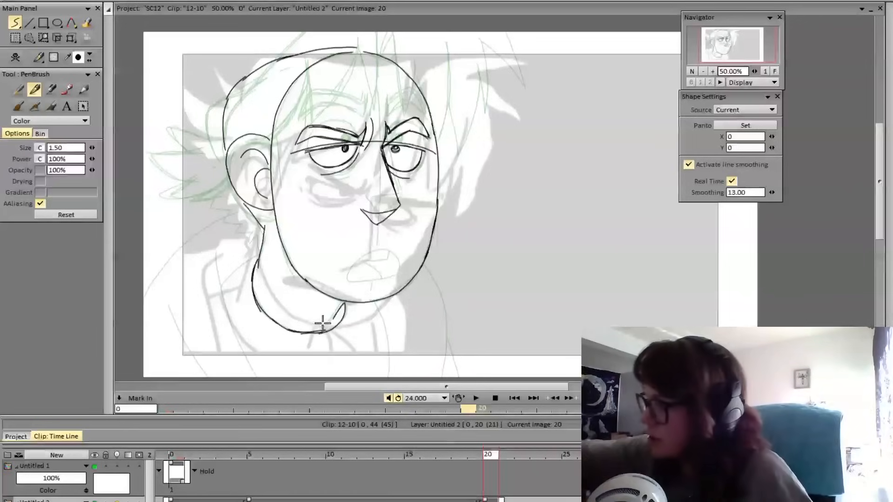
key(e)
drag(326, 327, 294, 327)
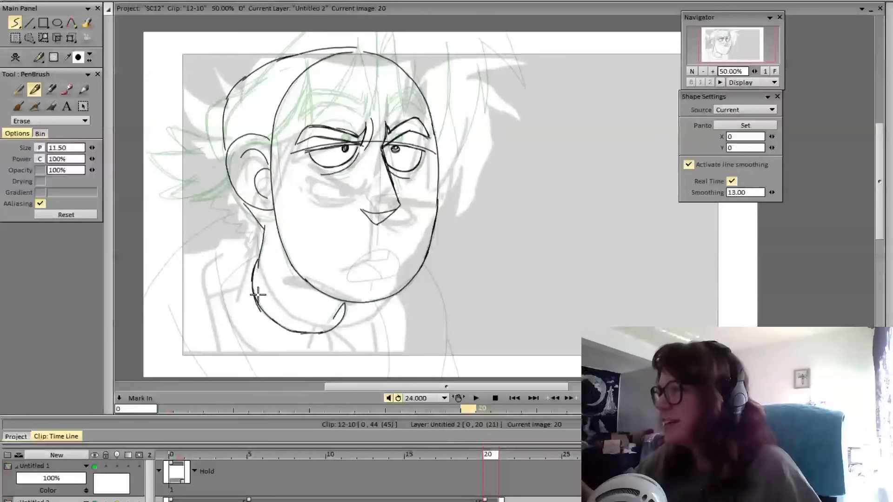
key(e)
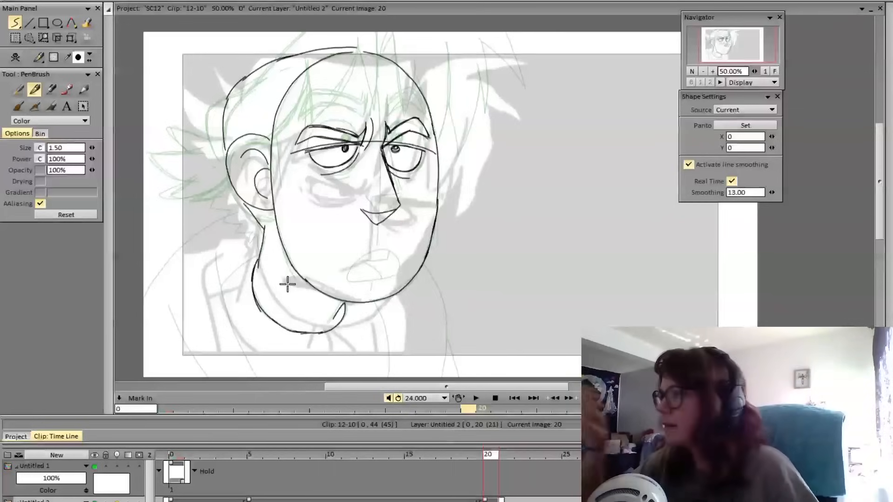
Flip repeatedly between frames 19 and 20 to examine how the head and neck move between the poses
key(Left)
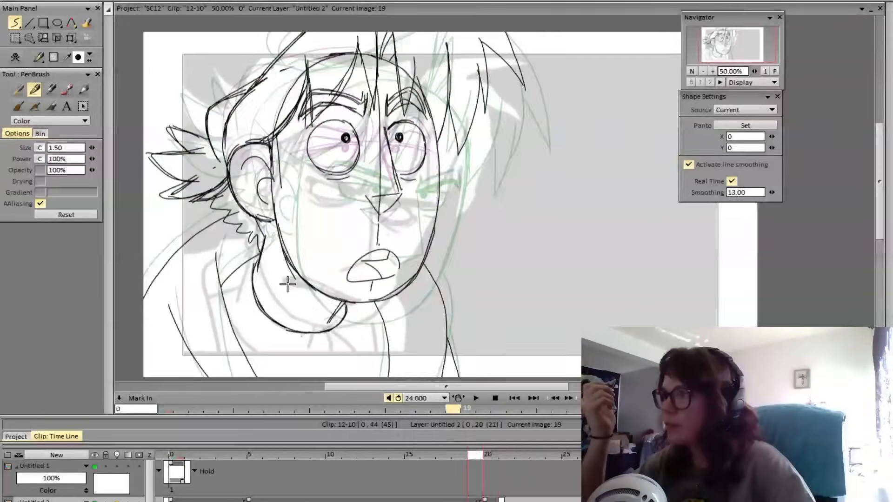
key(Right)
key(Left)
key(Right)
key(Left)
key(Right)
key(Left)
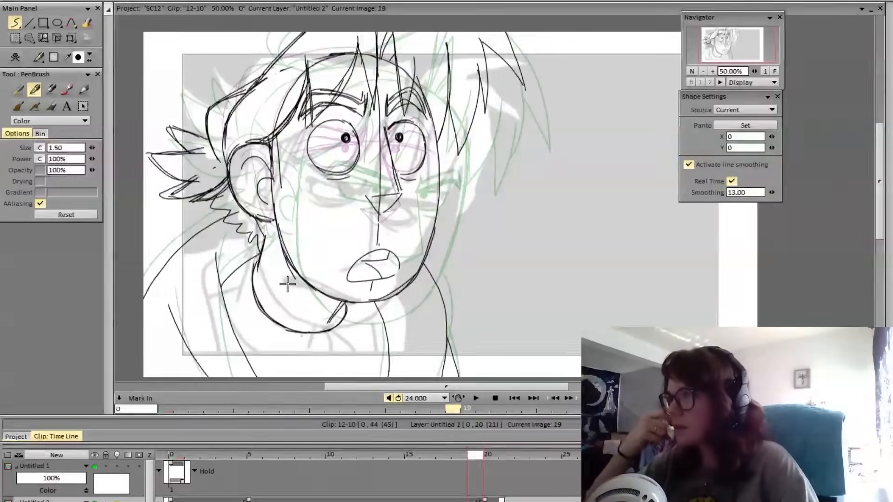
key(Right)
key(Left)
key(Right)
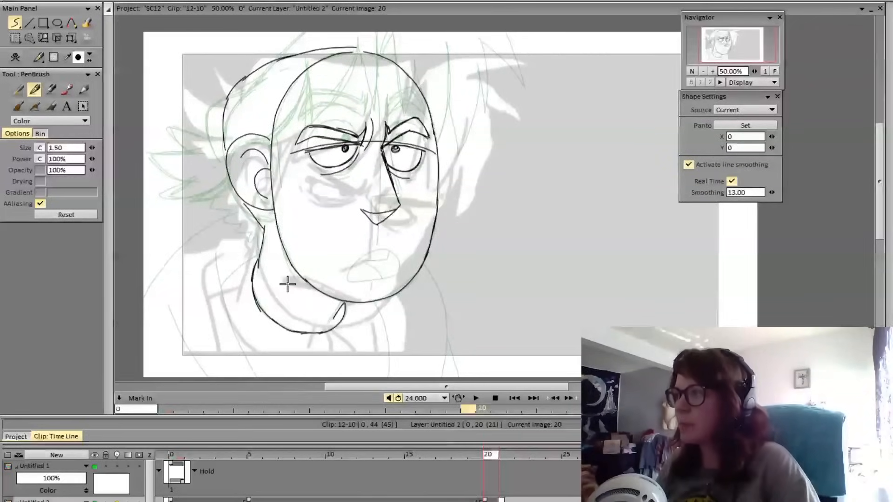
key(Left)
key(Right)
key(Left)
key(Right)
key(Left)
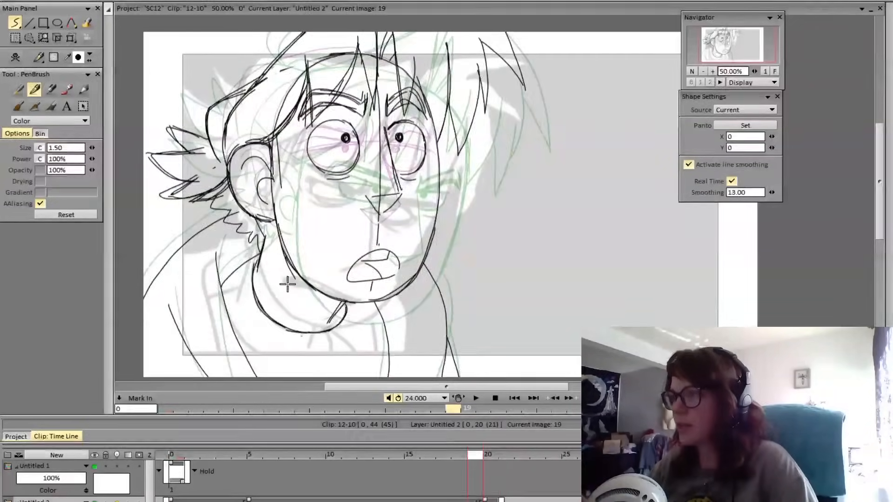
key(Right)
Tilt the whole frame 20 head drawing slightly forward around the neck with Transform and check it against frame 19
key(ctrl+t)
key(Left)
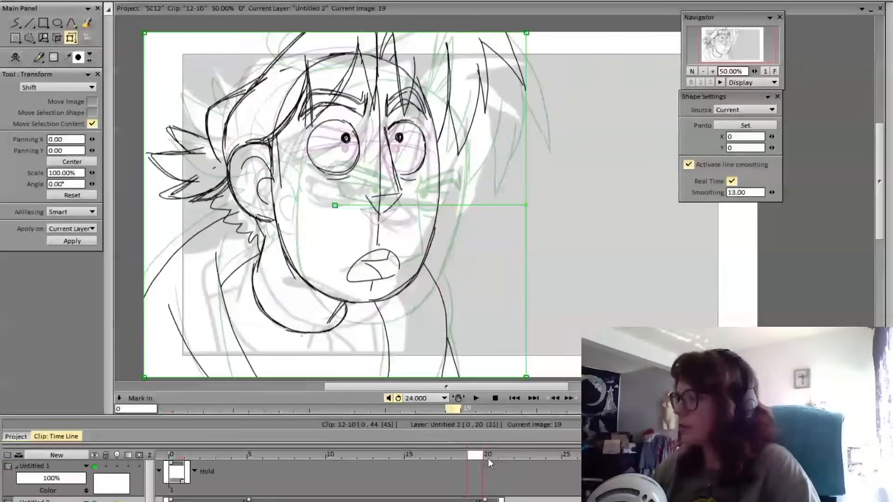
key(Right)
key(Left)
key(Right)
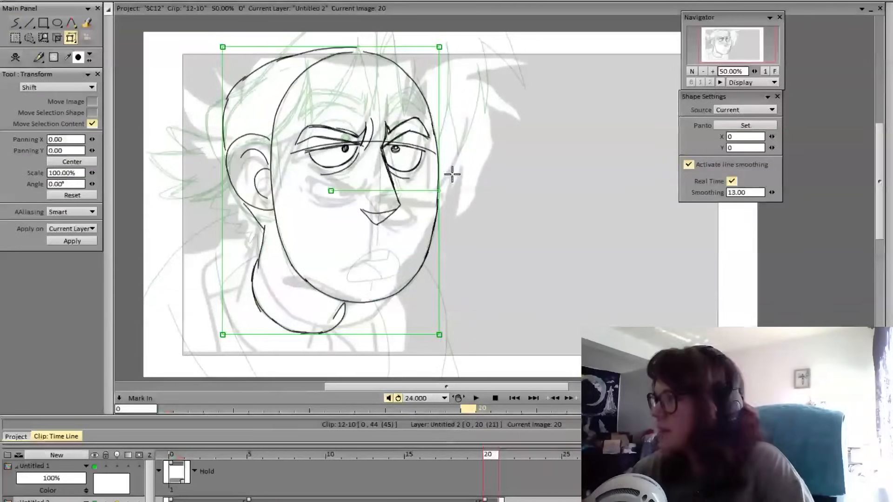
mouse_move(437, 189)
mouse_down()
mouse_move(424, 167)
mouse_move(445, 193)
mouse_up()
key(Return)
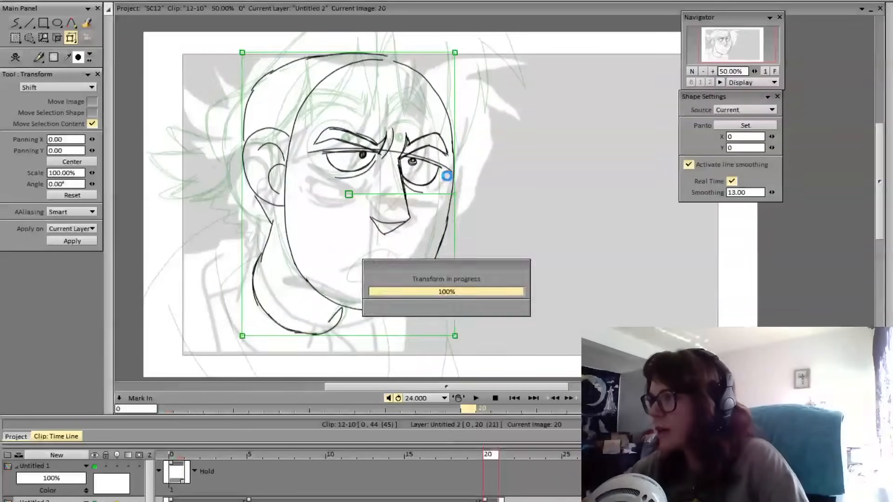
key(Left)
key(Right)
key(Left)
key(Right)
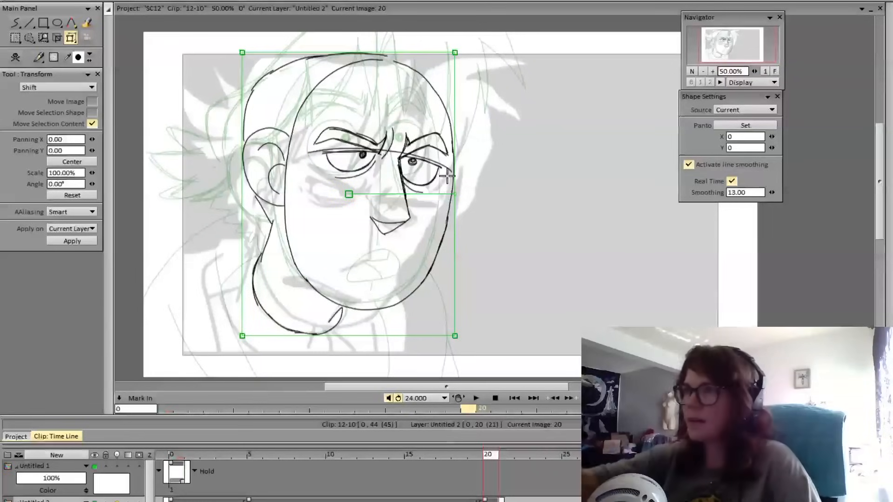
Redraw the short nape line just below the ear on frame 20 with the pen brush, checking it against frame 19
click(16, 23)
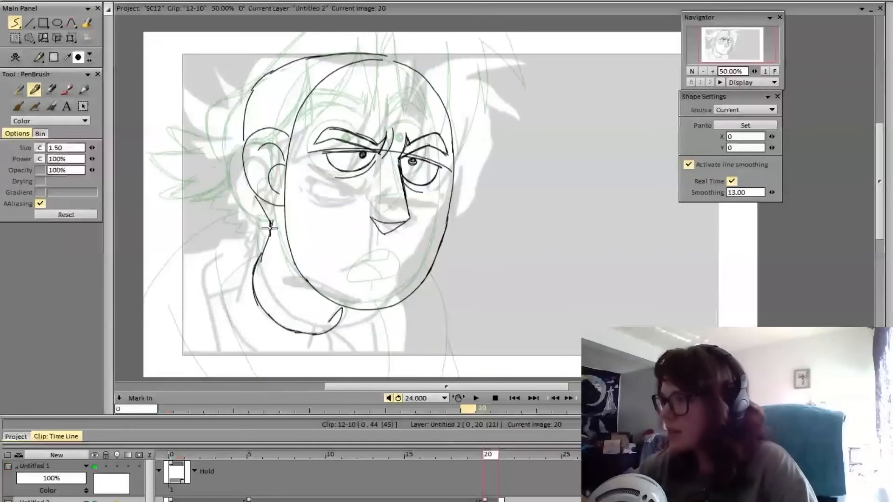
mouse_move(270, 228)
mouse_down()
mouse_move(259, 260)
mouse_move(269, 209)
mouse_move(260, 261)
mouse_up()
key(ctrl+z)
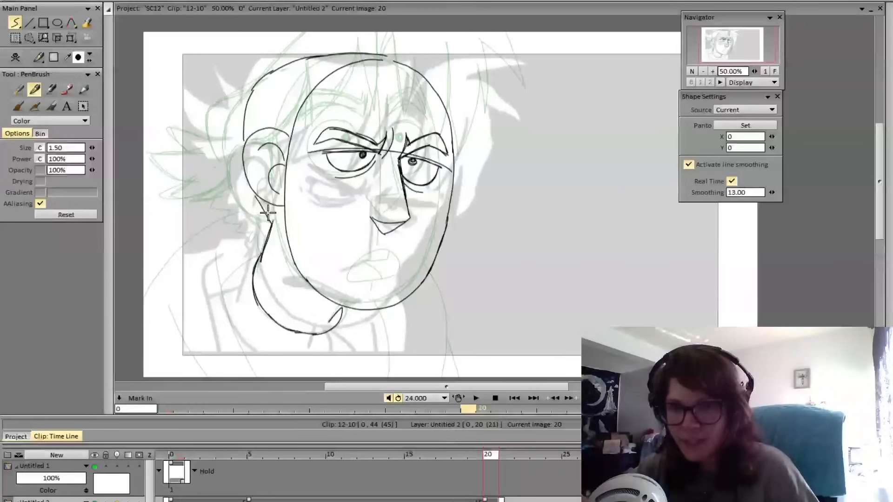
key(Left)
key(Right)
key(Left)
key(Right)
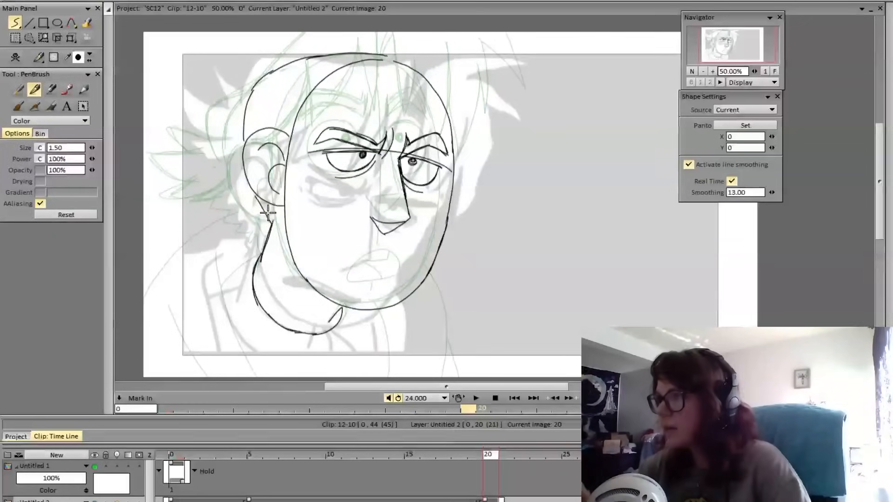
drag(255, 196, 270, 222)
Flip repeatedly between frames 19 and 20 to examine how the head's position and angle change
key(Left)
key(Right)
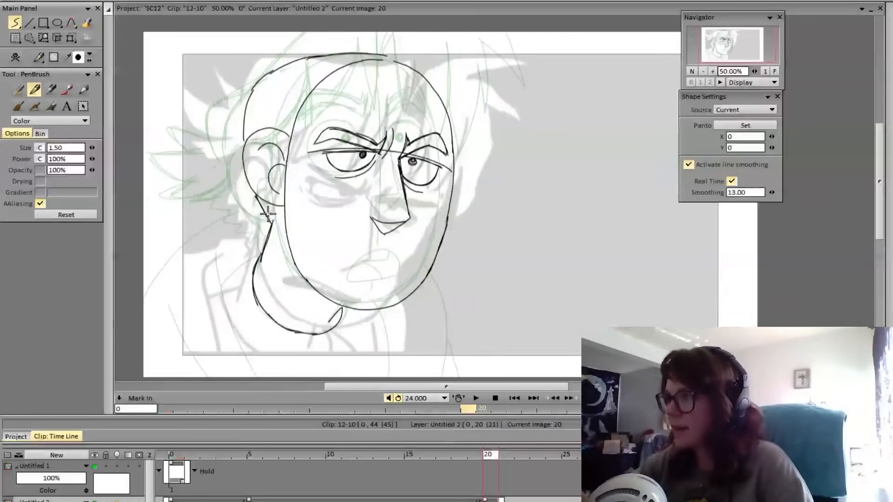
key(Left)
key(Right)
key(Left)
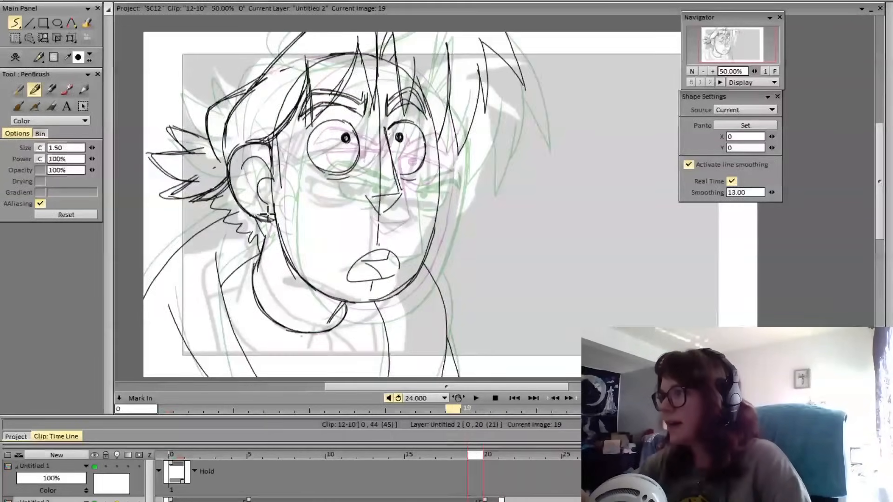
key(Right)
key(Left)
key(Right)
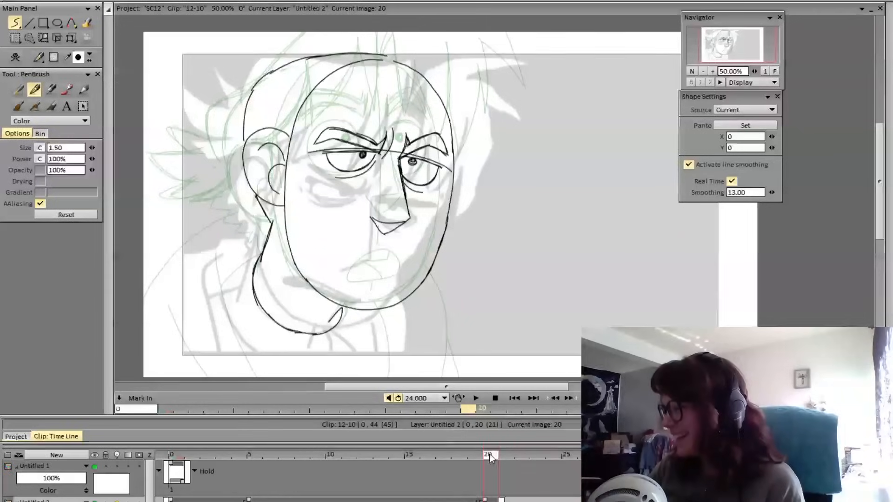
key(Left)
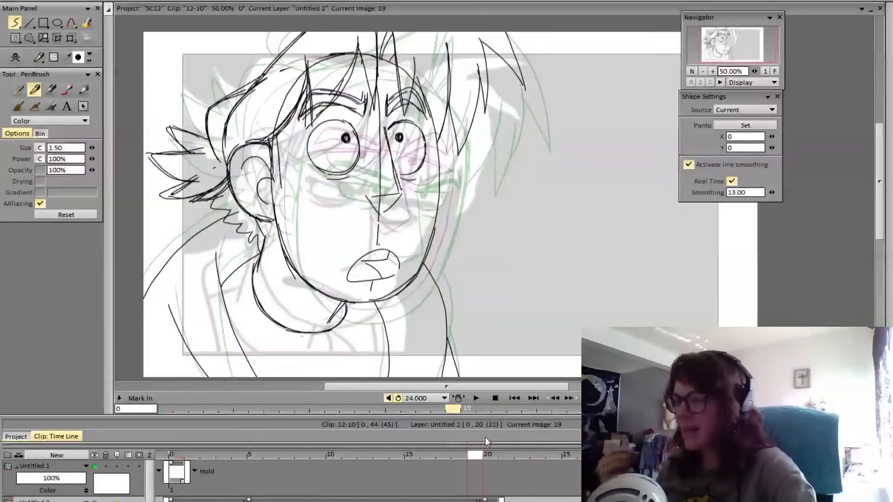
key(Right)
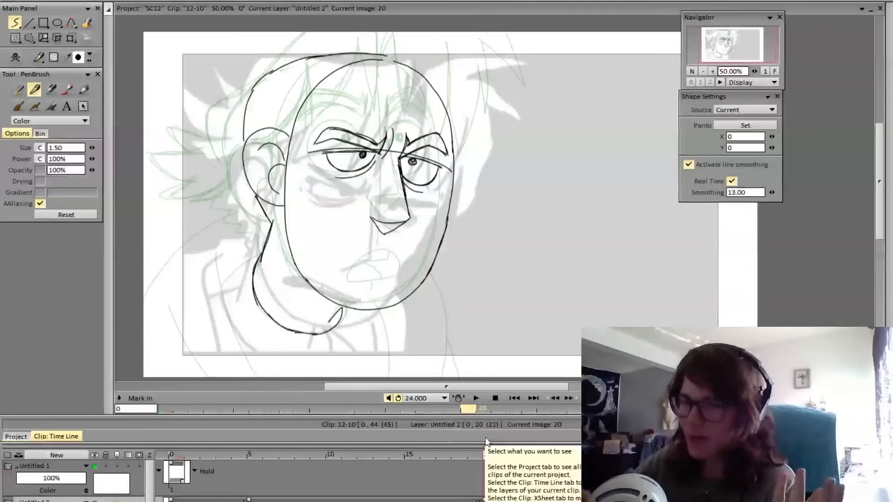
Compare frame 20 with frame 19 and tilt the whole frame 20 head drawing further forward around the neck with Transform
click(72, 37)
key(Left)
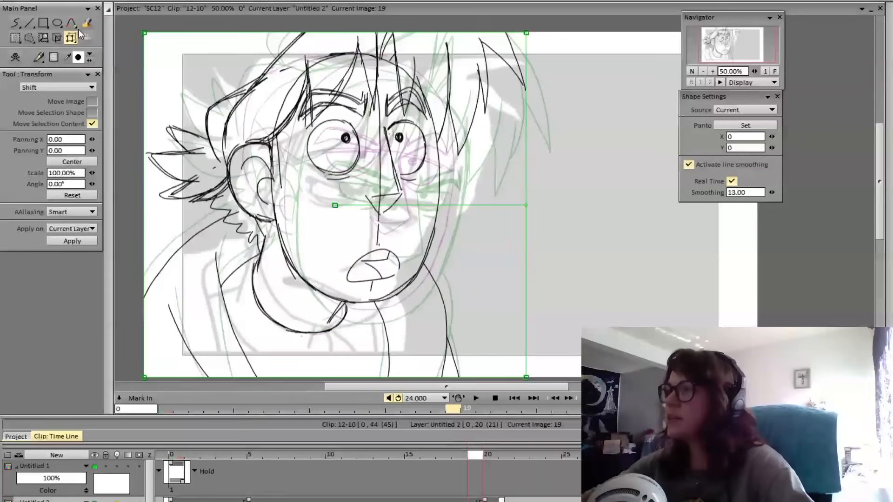
key(Right)
key(Left)
key(Right)
click(18, 27)
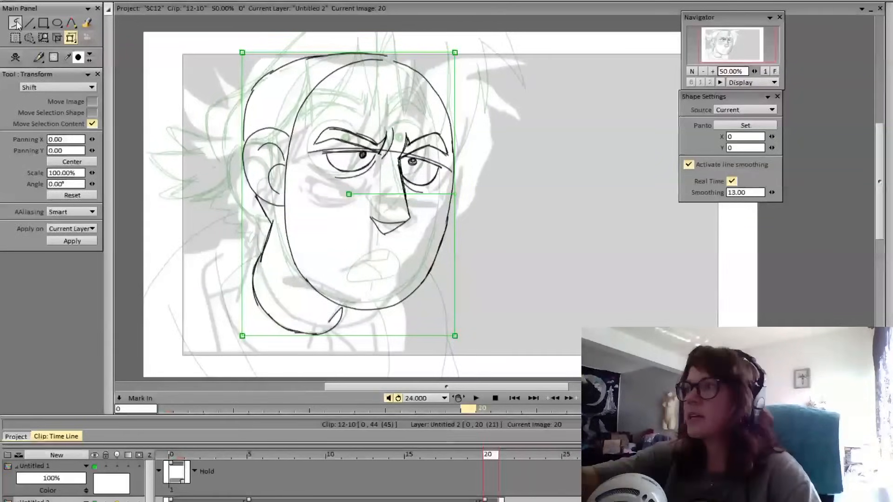
mouse_move(487, 454)
mouse_down()
mouse_move(442, 462)
mouse_move(504, 467)
mouse_move(481, 468)
mouse_move(494, 462)
mouse_up()
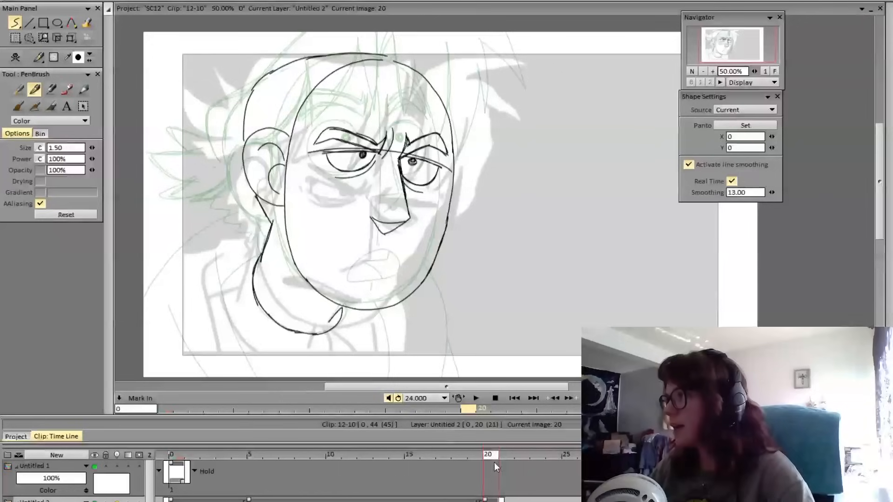
click(70, 37)
drag(450, 190, 451, 196)
key(Return)
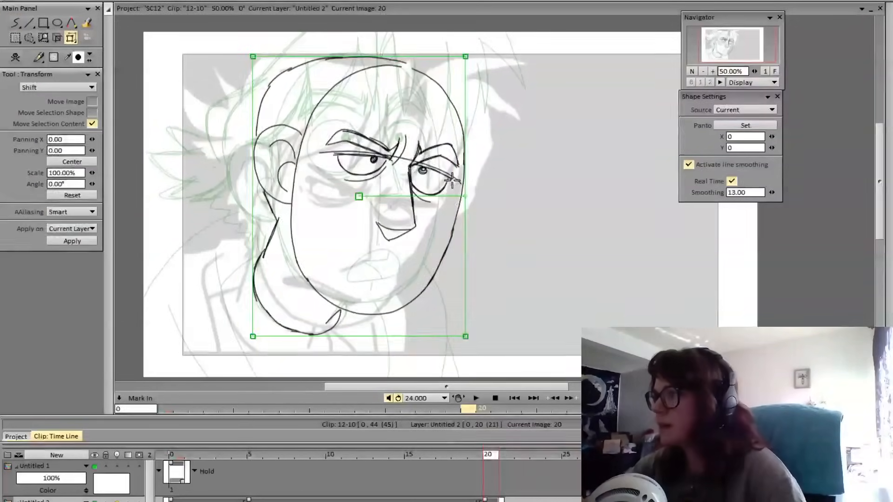
Draw a hair line rising from the crown to the page's upper edge and a long front lock pointing down between the brows
click(15, 23)
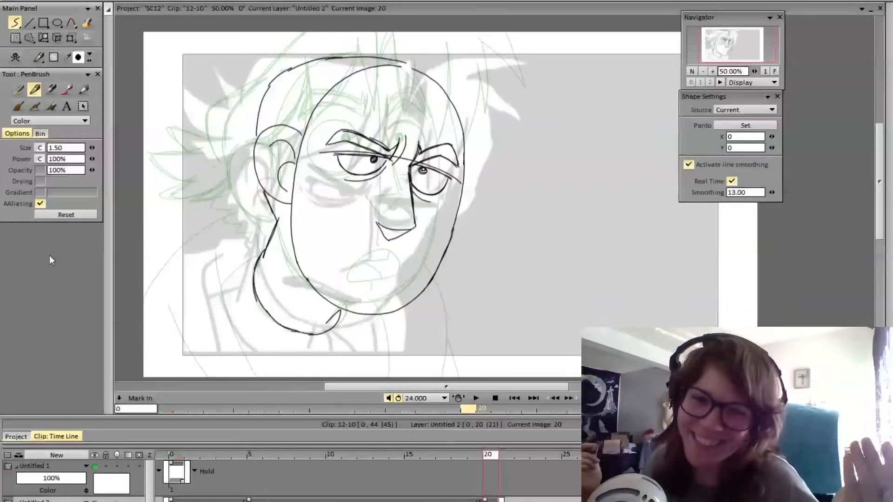
mouse_move(491, 455)
mouse_down()
mouse_move(478, 457)
mouse_move(491, 457)
mouse_up()
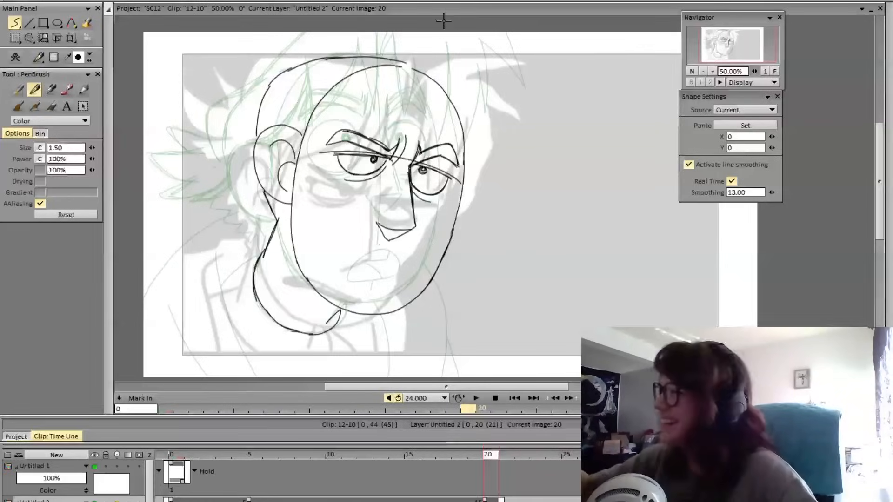
mouse_move(485, 458)
mouse_down()
mouse_move(475, 457)
mouse_move(486, 456)
mouse_up()
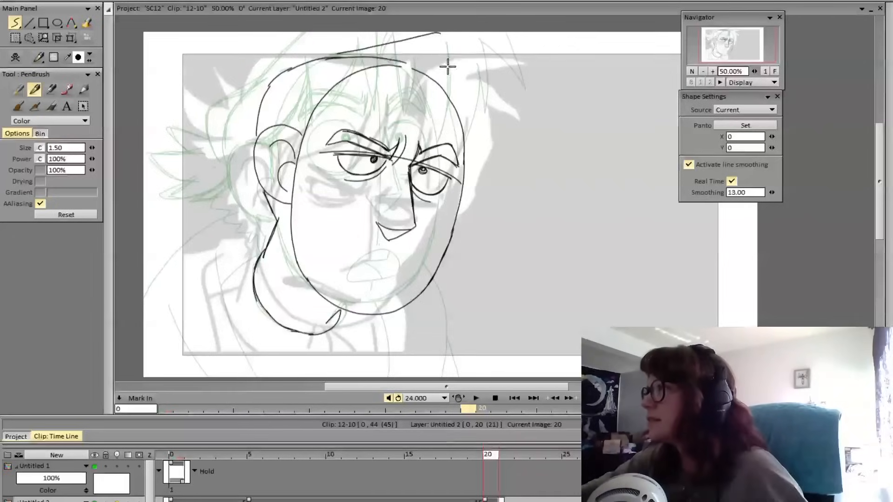
mouse_move(338, 56)
mouse_down()
mouse_move(407, 30)
mouse_move(440, 47)
mouse_move(439, 28)
mouse_move(429, 99)
mouse_move(410, 140)
mouse_move(417, 81)
mouse_move(419, 122)
mouse_up()
key(ctrl+z)
mouse_move(440, 32)
mouse_down()
mouse_move(434, 91)
mouse_move(414, 141)
mouse_move(417, 58)
mouse_move(378, 121)
mouse_up()
key(ctrl+z)
Draw the bangs over the forehead as a pointed lock above the near eyebrow and a curve sweeping back toward the ear
mouse_move(416, 61)
mouse_down()
mouse_move(400, 101)
mouse_move(366, 127)
mouse_up()
key(ctrl+z)
mouse_move(415, 61)
mouse_down()
mouse_move(401, 96)
mouse_move(367, 125)
mouse_up()
key(ctrl+z)
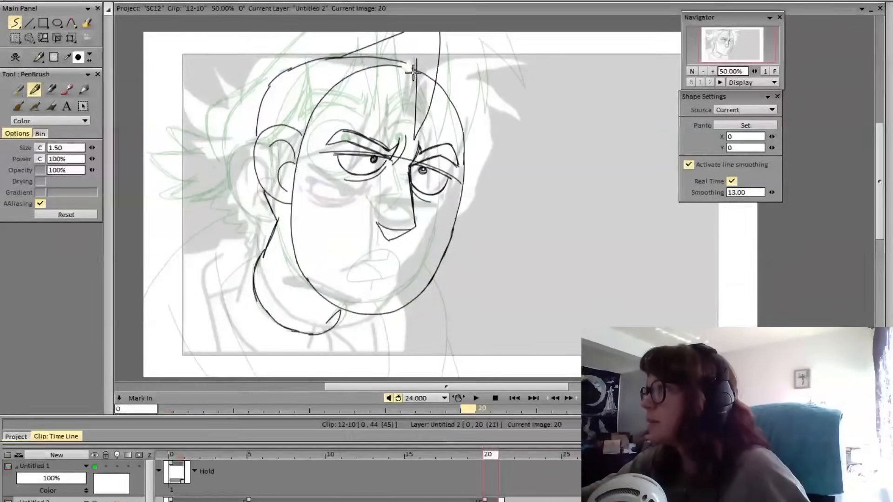
drag(416, 61, 364, 128)
key(ctrl+z)
mouse_move(416, 62)
mouse_down()
mouse_move(366, 126)
mouse_move(381, 119)
mouse_move(359, 131)
mouse_move(362, 76)
mouse_up()
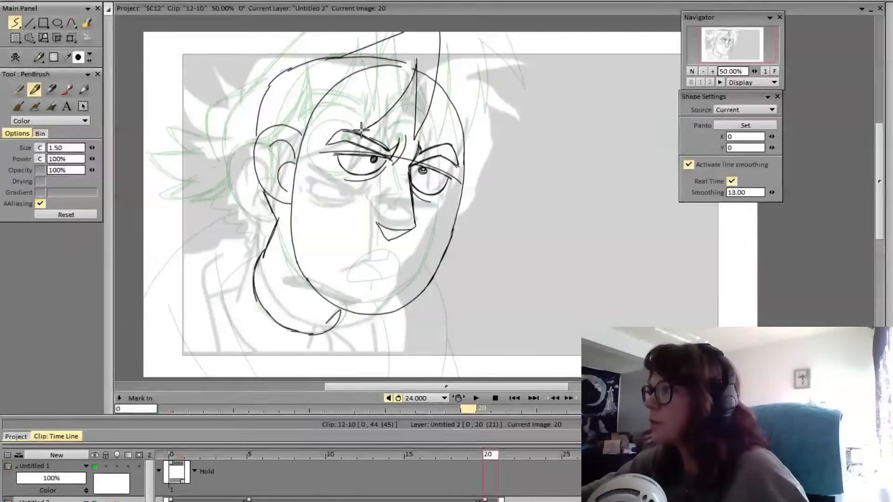
drag(362, 129, 361, 75)
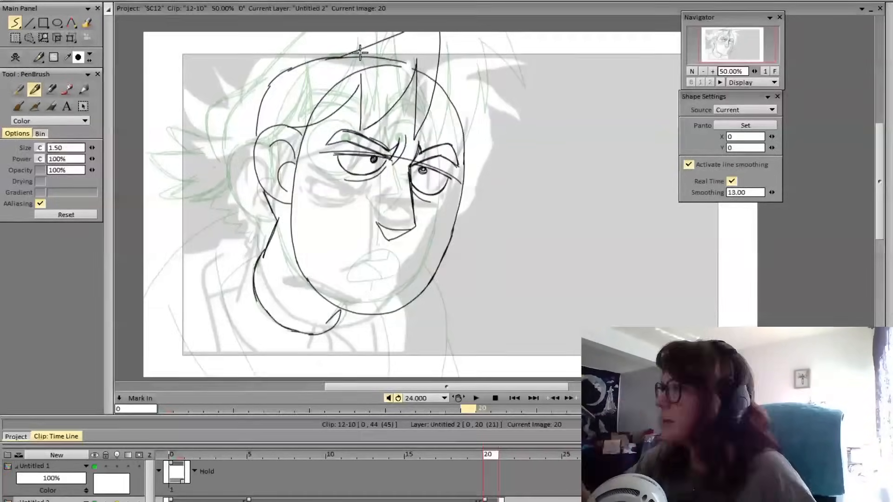
drag(332, 113, 297, 127)
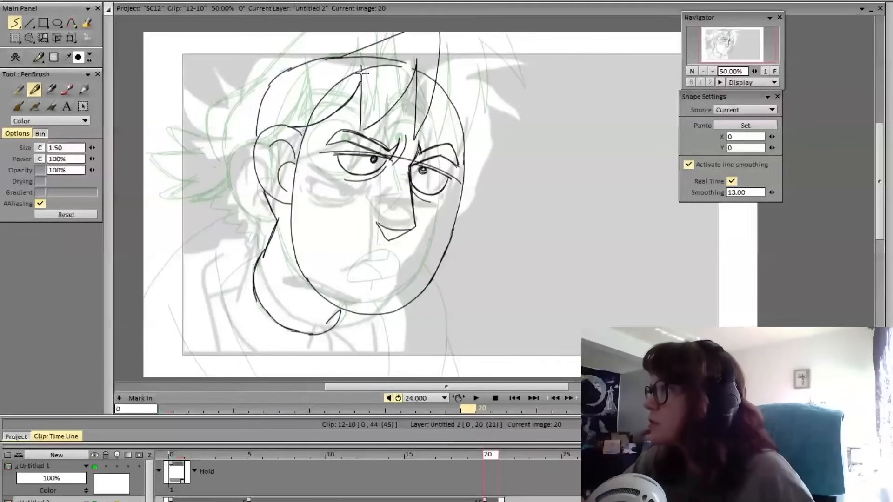
mouse_move(361, 73)
mouse_down()
mouse_move(361, 132)
mouse_move(434, 29)
mouse_move(410, 93)
mouse_move(415, 67)
mouse_move(412, 132)
mouse_up()
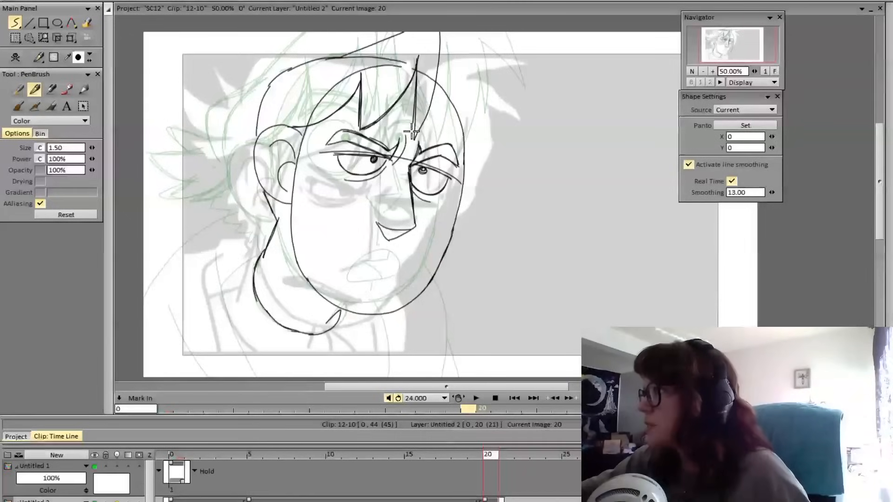
Reinforce both edges of the long front lock that points down between the brows
key(ctrl+z)
mouse_move(417, 68)
mouse_down()
mouse_move(414, 134)
mouse_move(439, 29)
mouse_up()
key(ctrl+z)
mouse_move(415, 139)
mouse_down()
mouse_move(434, 95)
mouse_move(437, 21)
mouse_up()
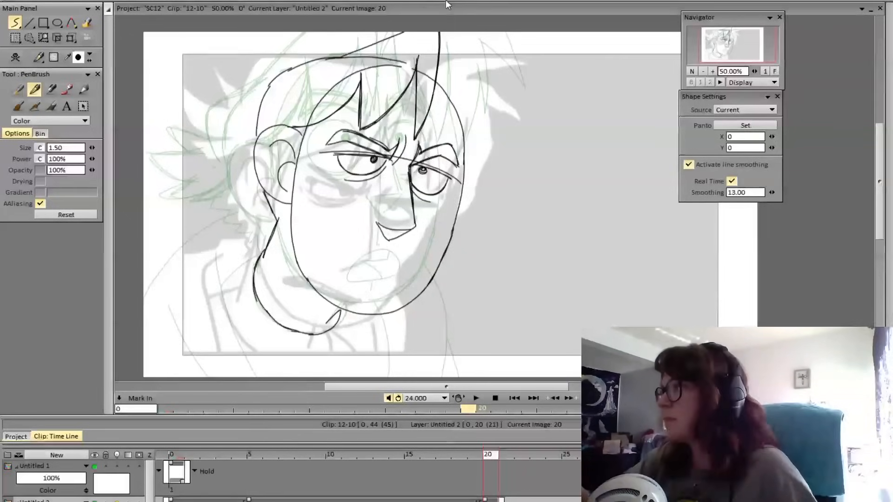
Redraw the rising hair line from further back on the crown and erase the earlier line beneath it
drag(315, 60, 443, 6)
key(ctrl+z)
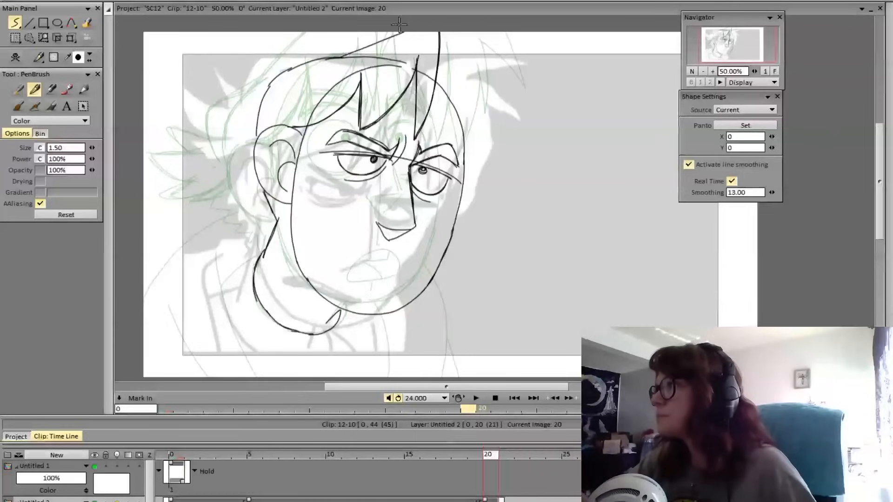
drag(313, 61, 448, 1)
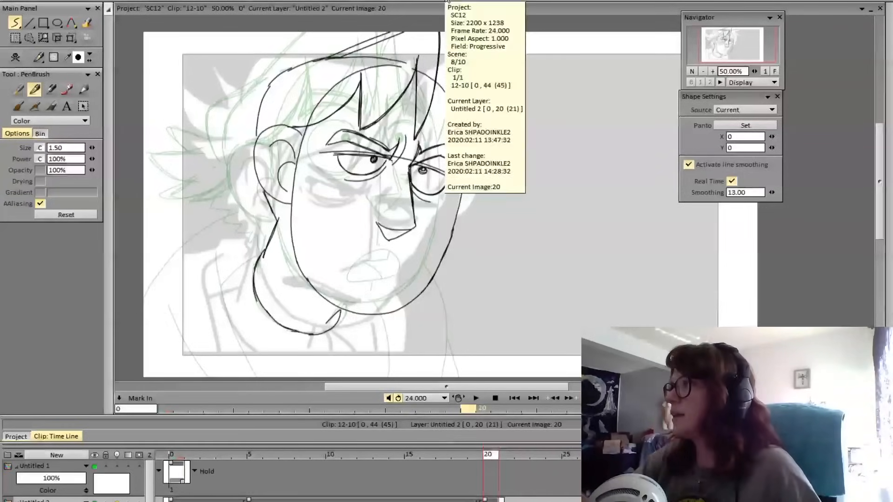
key(e)
drag(342, 57, 410, 34)
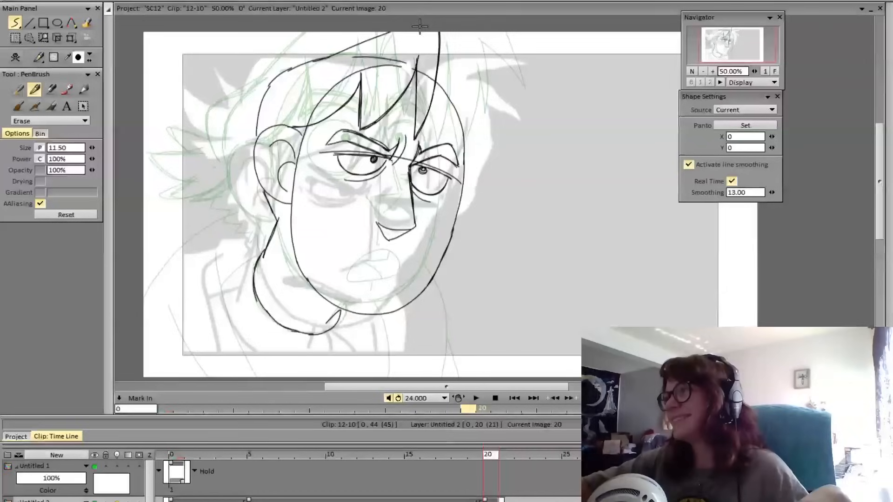
Draw the hair outline behind the skull, running back from the crown to a corner and down toward the ear
mouse_move(318, 59)
mouse_down()
mouse_move(250, 83)
mouse_move(247, 114)
mouse_move(257, 71)
mouse_up()
key(ctrl+z)
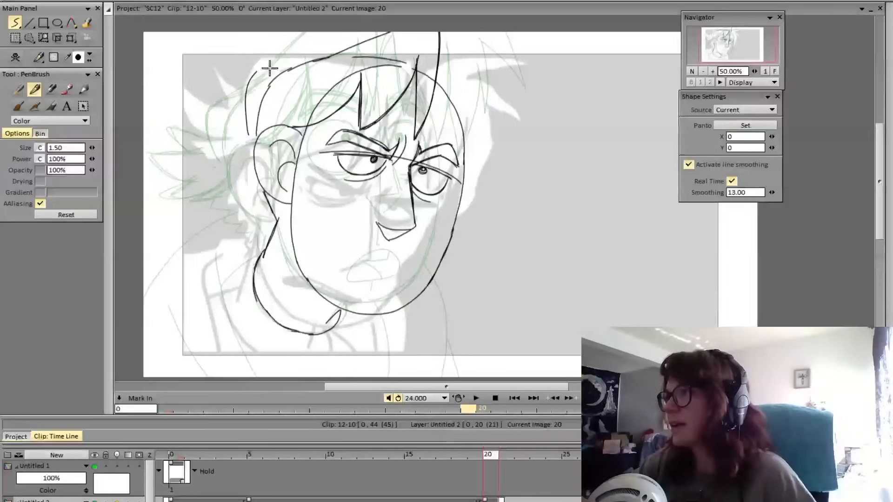
drag(256, 72, 311, 61)
key(ctrl+z)
drag(257, 72, 315, 64)
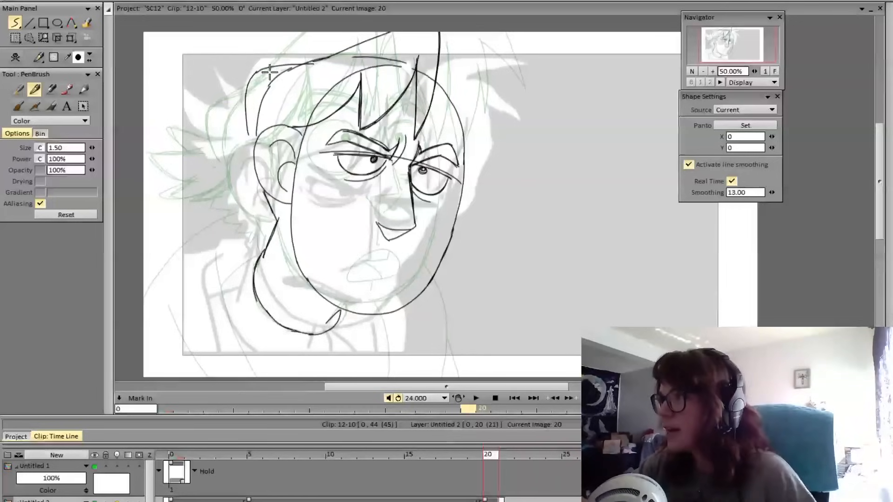
key(ctrl+z)
drag(257, 71, 321, 59)
drag(256, 71, 248, 138)
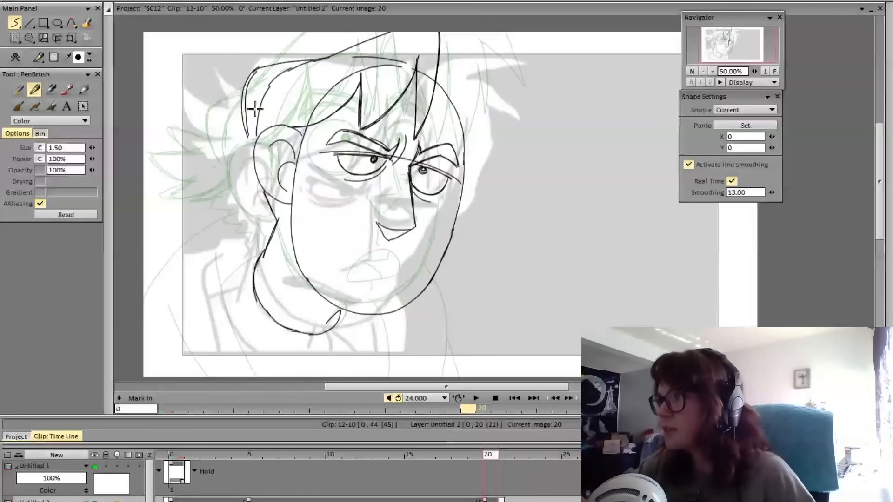
key(ctrl+z)
mouse_move(257, 69)
mouse_down()
mouse_move(243, 116)
mouse_move(255, 70)
mouse_move(249, 134)
mouse_up()
key(ctrl+z)
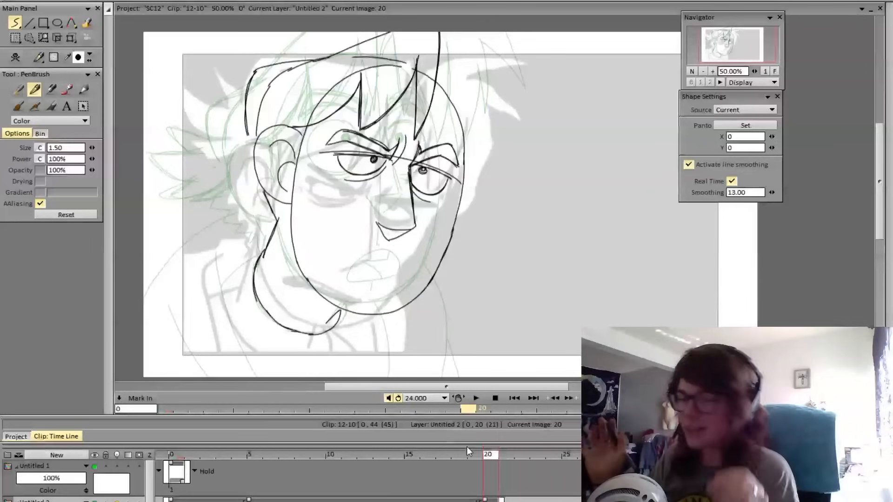
click(491, 457)
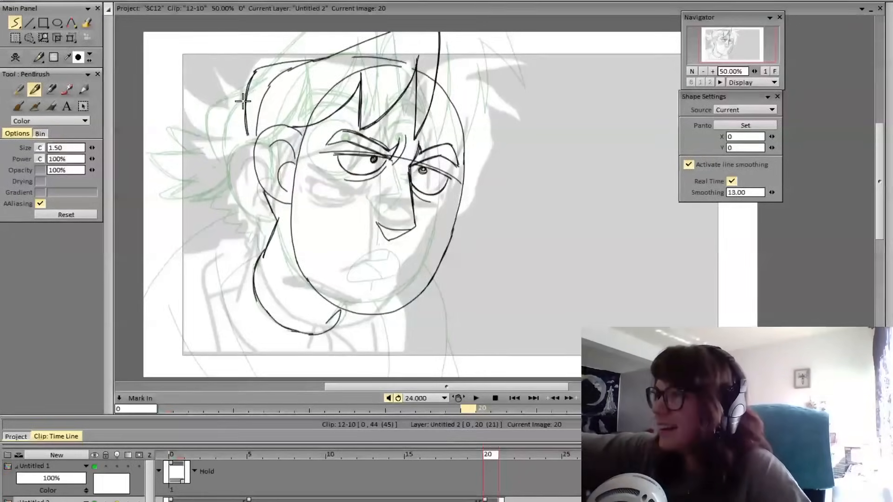
mouse_move(245, 101)
mouse_down()
mouse_move(193, 80)
mouse_move(228, 125)
mouse_up()
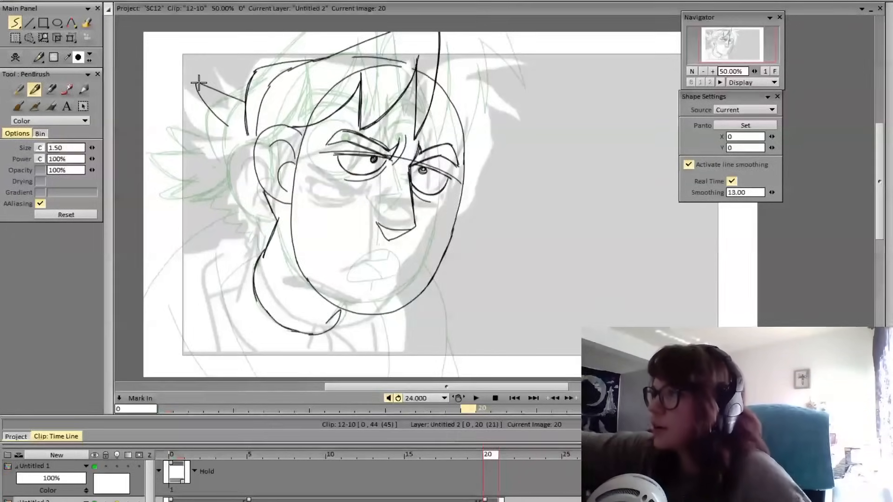
key(ctrl+z)
key(ctrl+z)
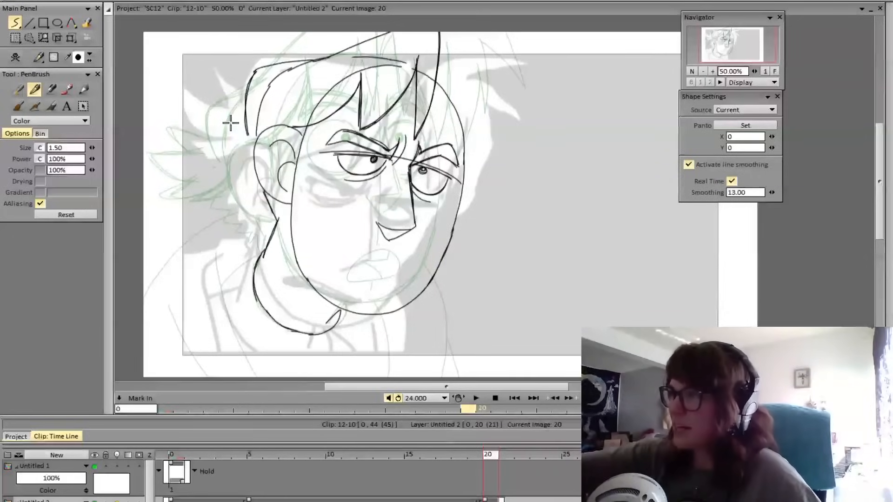
Erase the lower end of the back hair outline just above the ear
key(e)
mouse_move(252, 98)
mouse_down()
mouse_move(249, 138)
mouse_move(244, 109)
mouse_move(251, 154)
mouse_up()
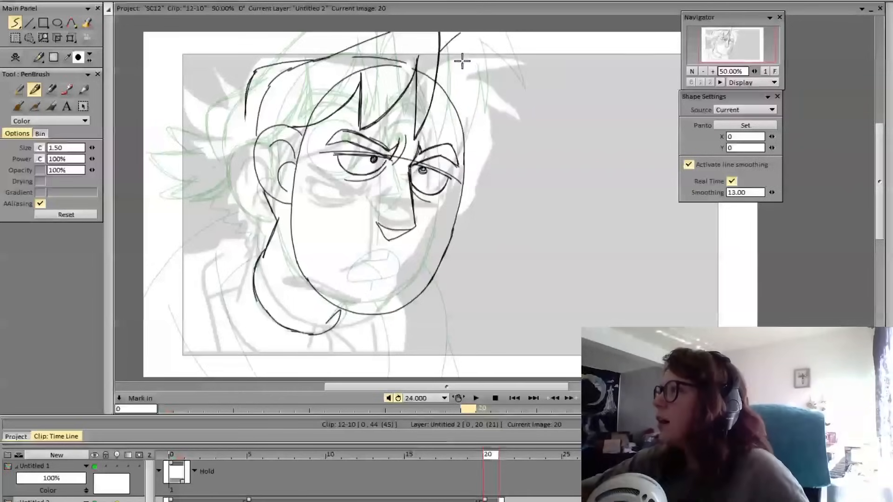
Draw the tall pointed hair tuft beside the front lock and a pointed bang hanging over the far eyebrow
drag(458, 36, 452, 135)
key(ctrl+z)
key(ctrl+z)
mouse_move(441, 52)
mouse_down()
mouse_move(460, 32)
mouse_move(450, 132)
mouse_up()
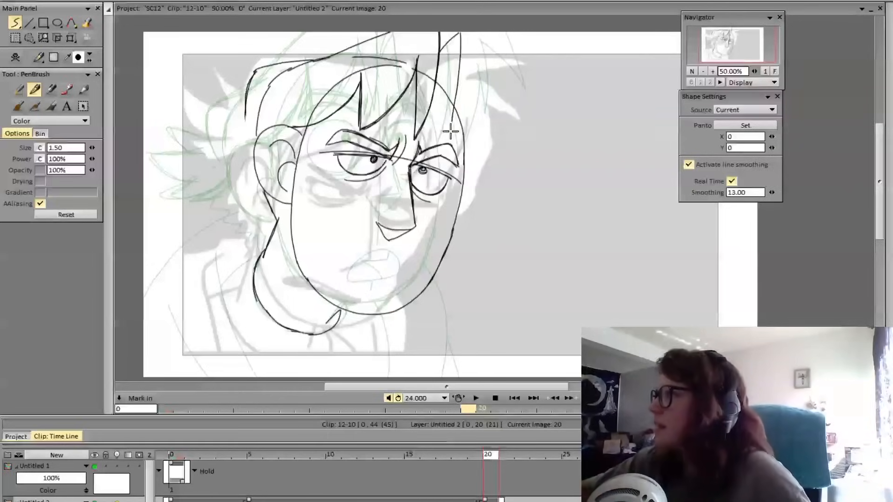
key(ctrl+z)
key(ctrl+z)
mouse_move(441, 52)
mouse_down()
mouse_move(465, 37)
mouse_move(448, 140)
mouse_move(479, 93)
mouse_up()
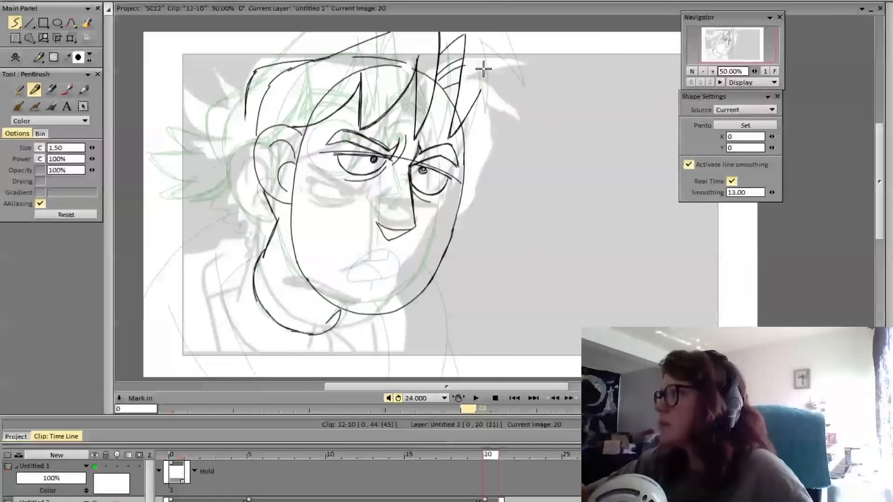
mouse_move(457, 86)
mouse_down()
mouse_move(447, 141)
mouse_move(483, 79)
mouse_up()
drag(437, 51, 455, 33)
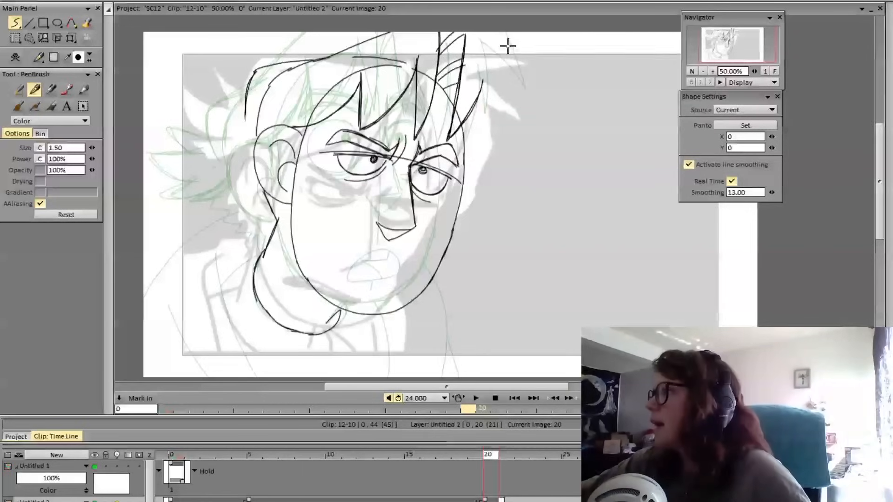
Draw a long curved hair lock tapering down against the far side of the face, with an inner line along the temple
mouse_move(507, 45)
mouse_down()
mouse_move(500, 139)
mouse_move(480, 177)
mouse_up()
key(ctrl+z)
mouse_move(505, 67)
mouse_down()
mouse_move(500, 125)
mouse_move(467, 180)
mouse_up()
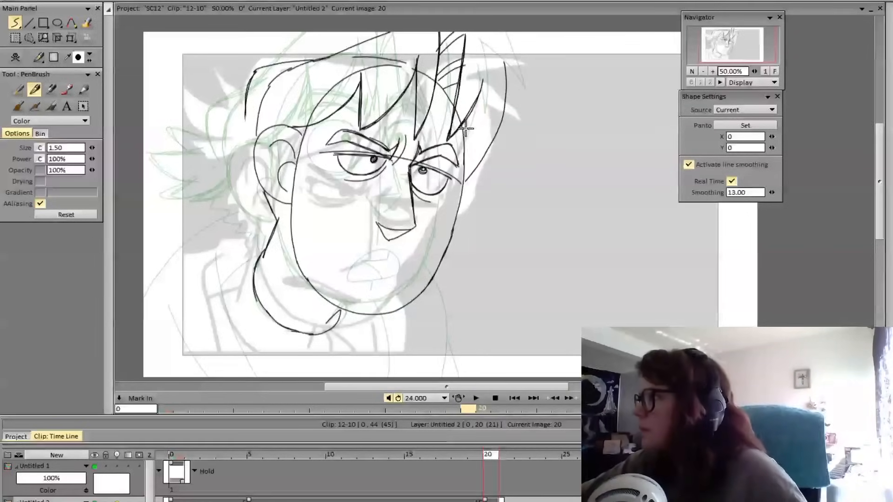
drag(466, 116, 464, 186)
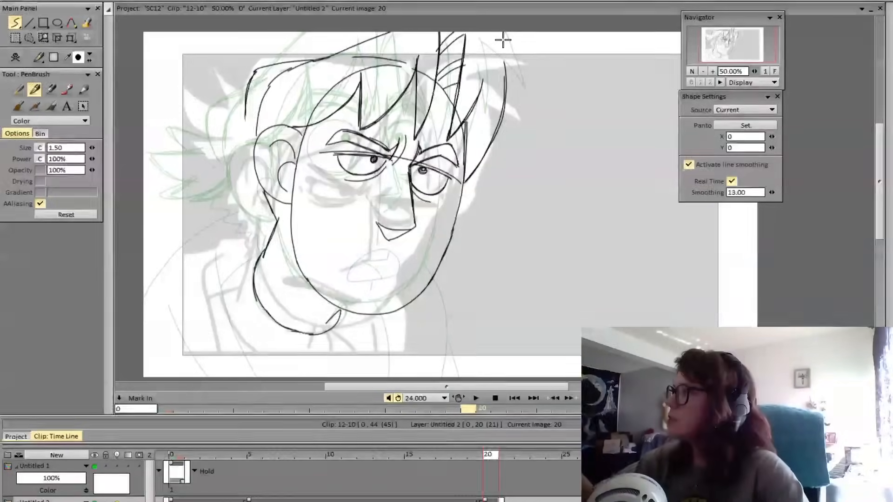
key(Left)
key(Right)
key(Left)
key(Right)
Erase the upper end of the far-side lock and redraw its outer edge as a shorter stroke down to the face outline
key(e)
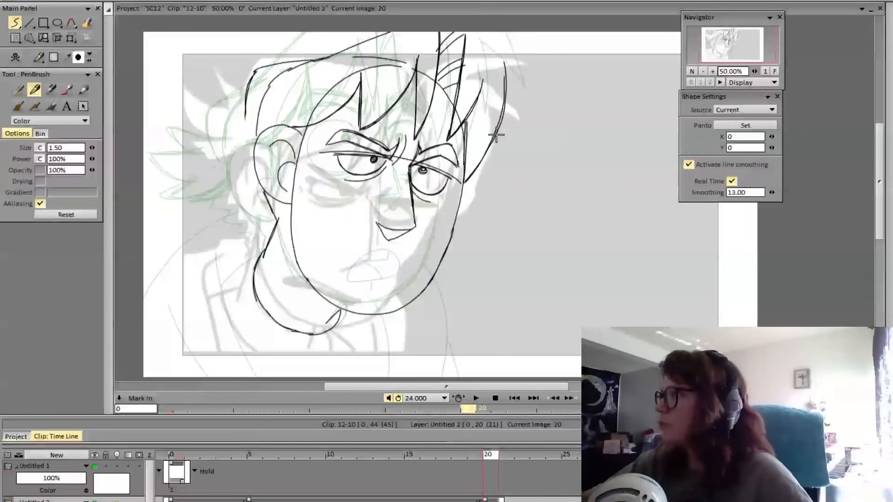
key(ctrl+z)
key(e)
mouse_move(505, 66)
mouse_down()
mouse_move(484, 173)
mouse_move(478, 162)
mouse_up()
key(e)
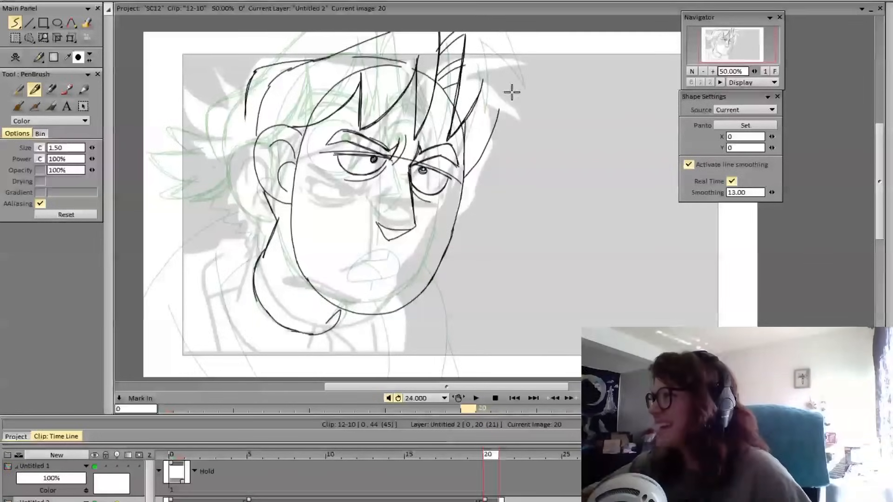
mouse_move(463, 123)
mouse_down()
mouse_move(481, 148)
mouse_move(470, 171)
mouse_move(498, 80)
mouse_move(486, 138)
mouse_move(497, 119)
mouse_move(494, 110)
mouse_move(463, 182)
mouse_move(495, 107)
mouse_up()
key(ctrl+z)
key(ctrl+z)
key(ctrl+z)
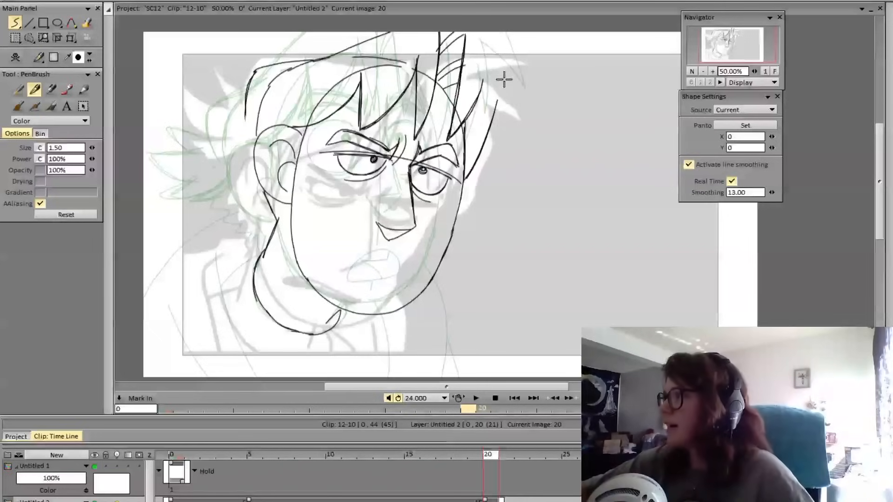
drag(505, 82, 485, 163)
key(Left)
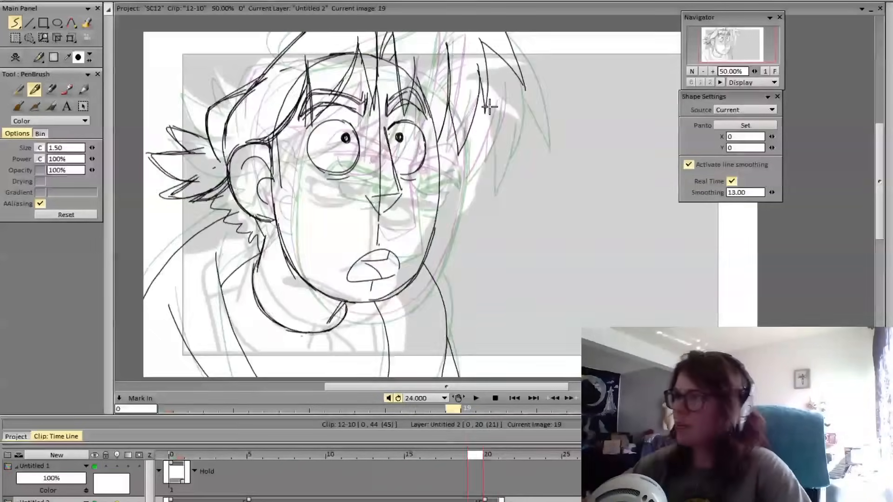
key(Right)
key(ctrl+z)
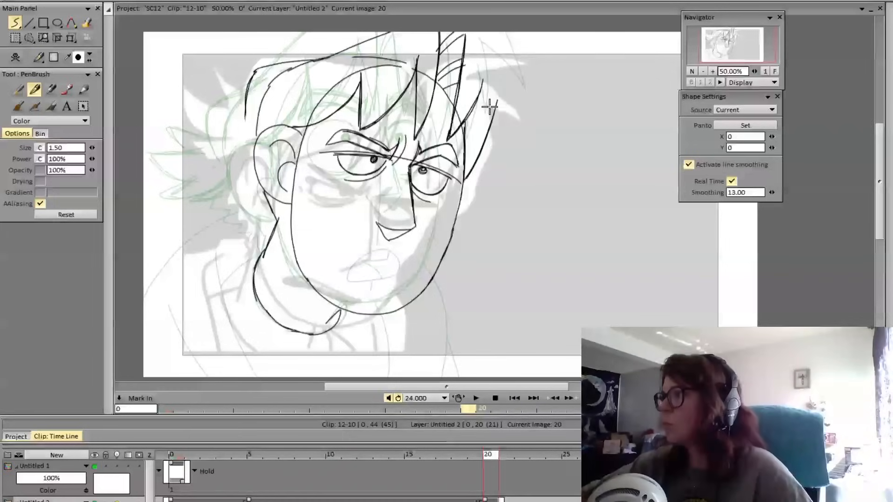
mouse_move(494, 40)
mouse_down()
mouse_move(501, 76)
mouse_move(484, 117)
mouse_up()
key(ctrl+z)
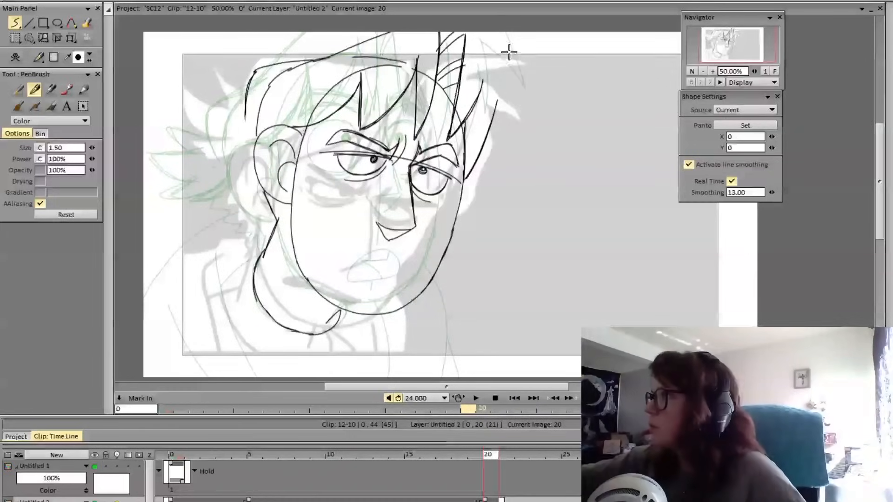
drag(507, 33, 546, 141)
key(ctrl+z)
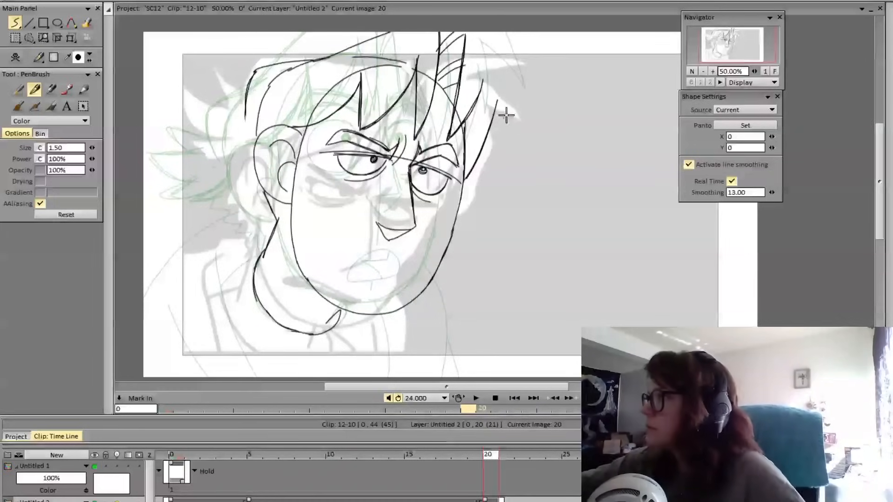
Draw two small pointed bangs hanging outward beyond the short lock on the far side of the face
drag(516, 69, 519, 147)
mouse_move(519, 147)
mouse_down()
mouse_move(517, 115)
mouse_move(497, 178)
mouse_move(491, 130)
mouse_move(501, 176)
mouse_move(517, 110)
mouse_move(502, 177)
mouse_up()
key(ctrl+z)
key(ctrl+z)
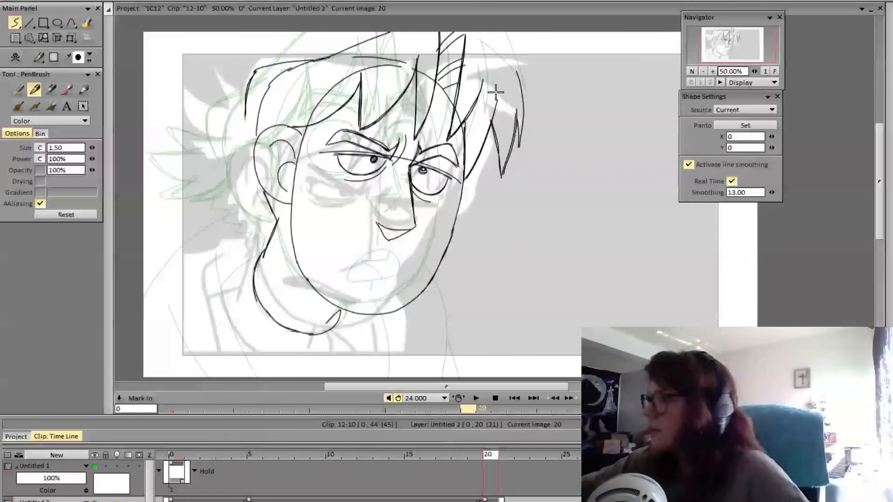
Flip between frames 19 and 20 to compare the new far-side bangs with the previous pose
key(Left)
key(Right)
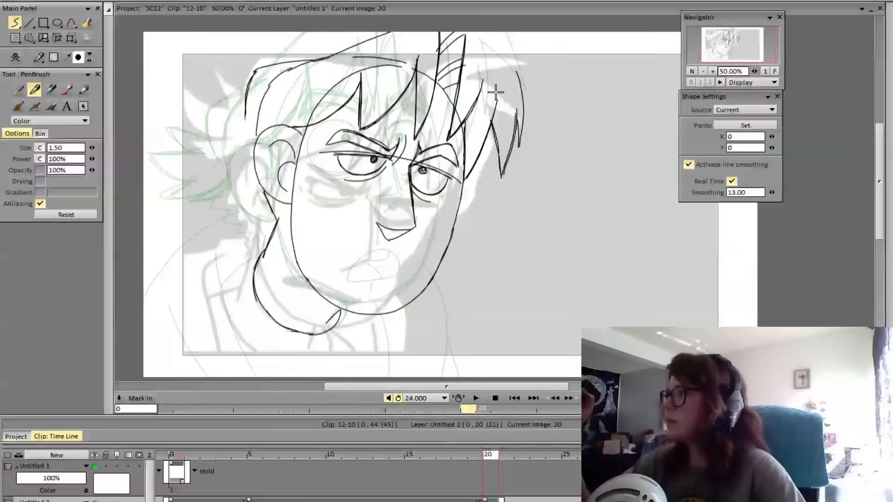
key(Left)
key(Right)
key(Left)
key(Right)
key(Left)
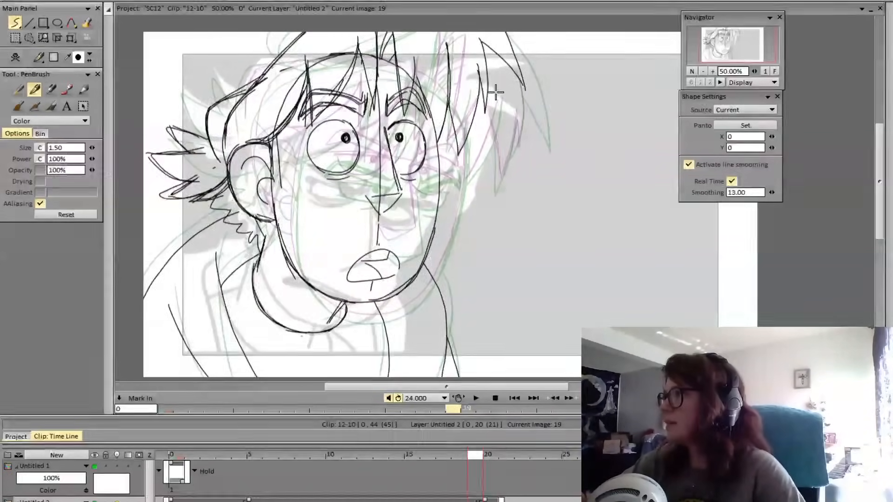
key(Right)
key(Left)
key(Right)
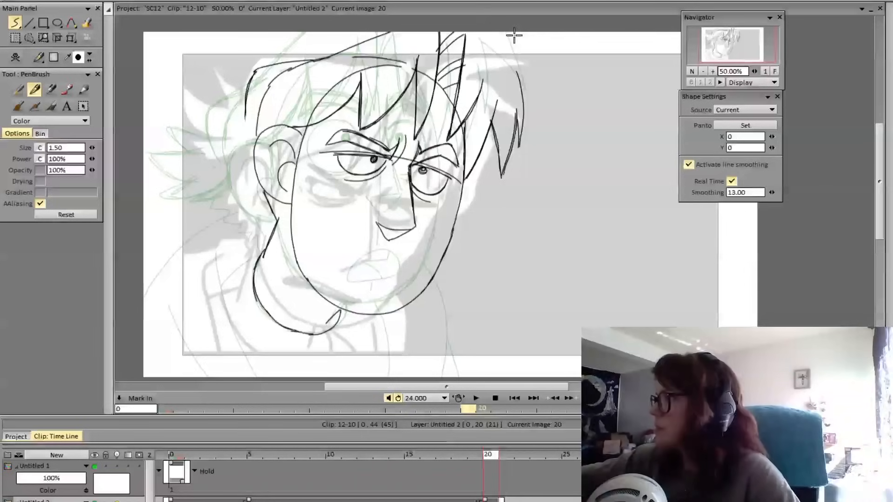
Draw the large outermost hair spike sweeping down from the top edge of the canvas, redrawing its inner edge up to the small bangs
mouse_move(513, 32)
mouse_down()
mouse_move(547, 85)
mouse_move(557, 139)
mouse_up()
drag(557, 139, 519, 86)
key(Left)
key(Right)
key(Left)
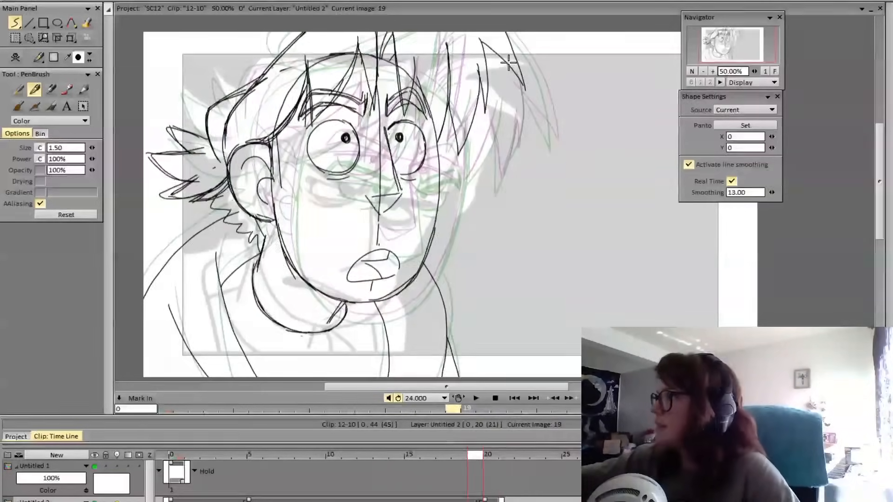
key(Right)
key(ctrl+z)
drag(522, 89, 557, 144)
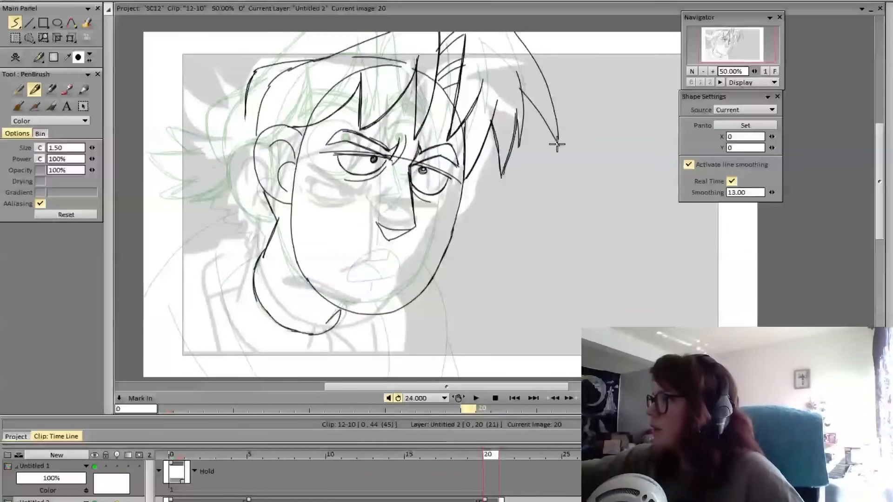
key(ctrl+z)
drag(523, 92, 557, 136)
mouse_move(523, 92)
mouse_down()
mouse_move(558, 139)
mouse_move(515, 32)
mouse_up()
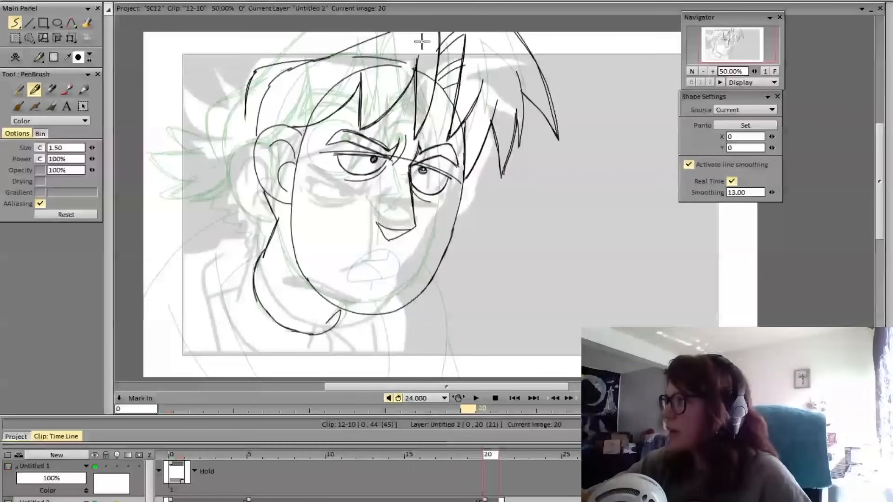
Flip repeatedly between frames 19 and 20 to check how the whole hair mass shifts between the two poses
key(Left)
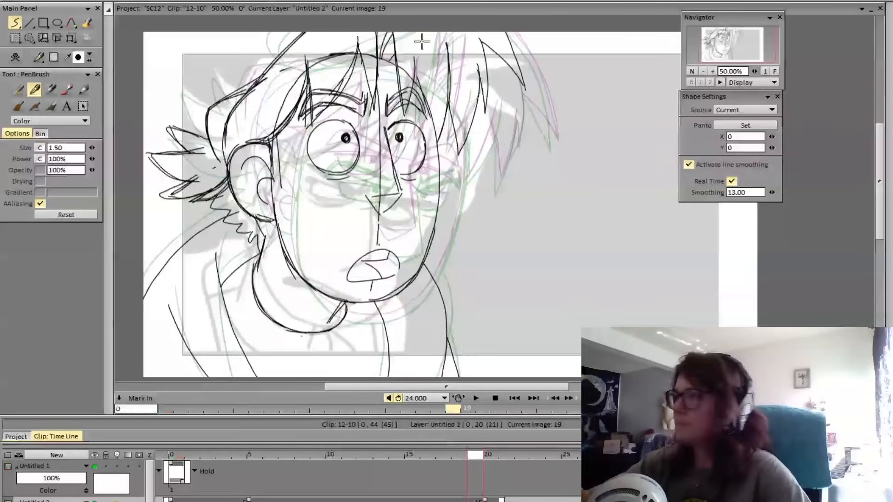
key(Right)
key(Left)
key(Right)
key(Left)
key(Right)
key(Left)
key(Right)
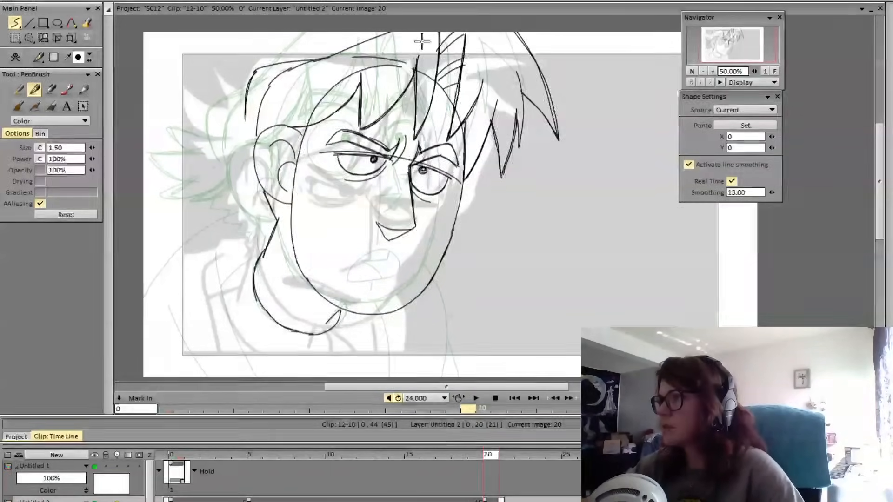
key(Left)
key(Right)
key(Left)
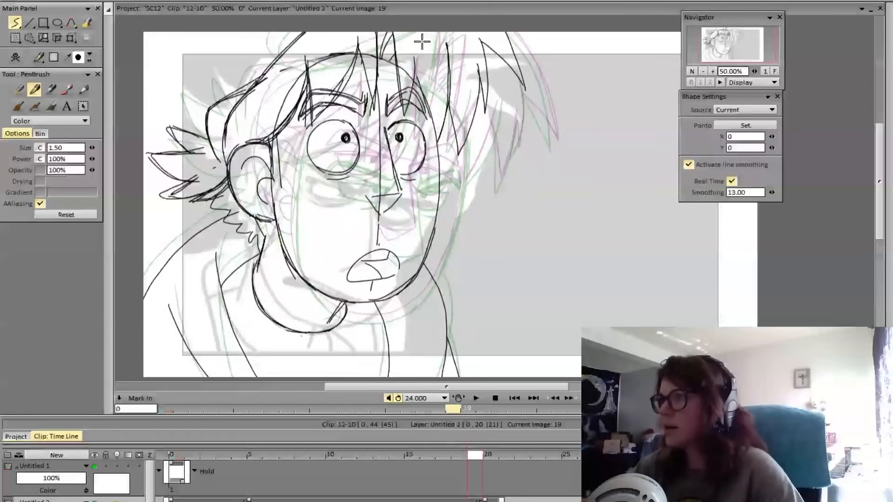
key(Right)
key(Left)
key(Right)
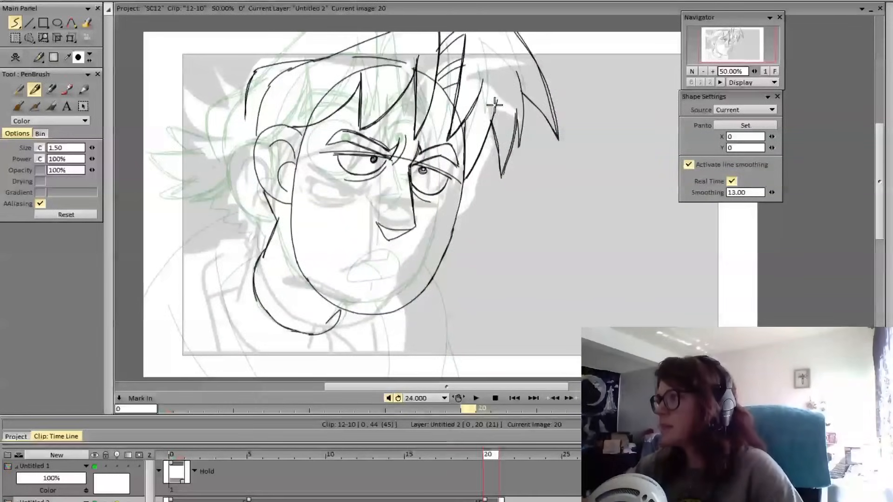
Restate the lower edge of the short lock where it meets the far side of the face
key(ctrl+z)
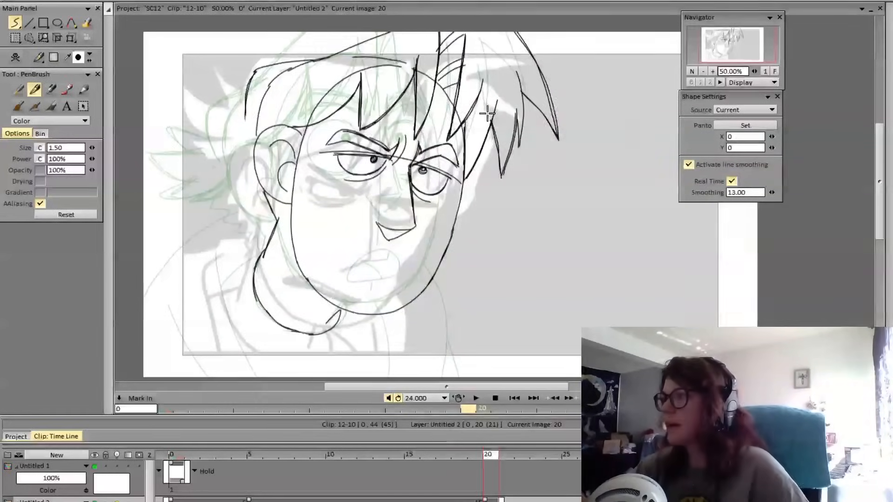
drag(492, 122, 467, 177)
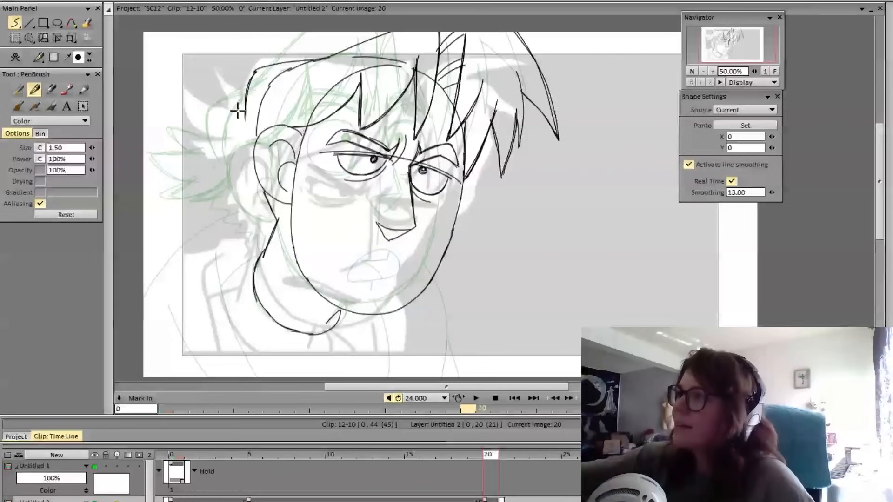
Draw three pointed hair spikes sticking out behind the head above the ear
mouse_move(206, 80)
mouse_down()
mouse_move(245, 99)
mouse_move(227, 110)
mouse_move(177, 102)
mouse_move(234, 138)
mouse_up()
key(ctrl+z)
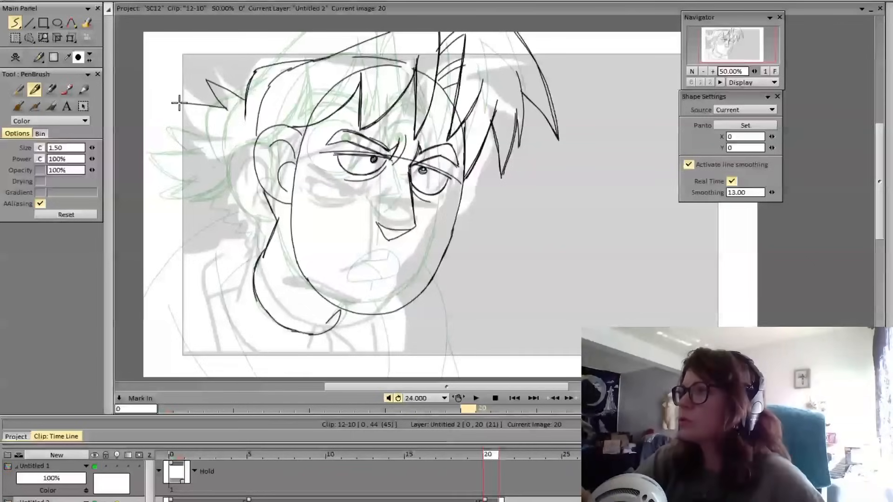
mouse_move(176, 103)
mouse_down()
mouse_move(207, 129)
mouse_move(228, 130)
mouse_move(174, 145)
mouse_move(183, 154)
mouse_move(261, 132)
mouse_up()
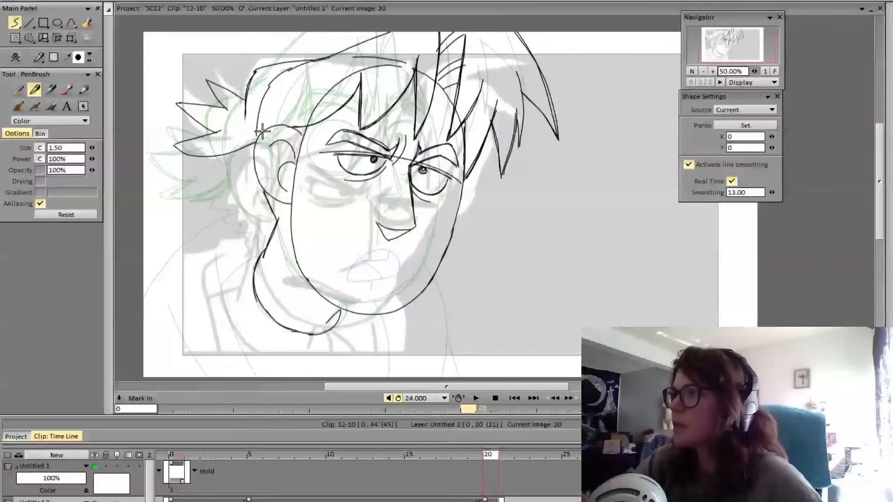
key(ctrl+z)
mouse_move(174, 143)
mouse_down()
mouse_move(251, 145)
mouse_move(249, 136)
mouse_move(214, 133)
mouse_move(173, 144)
mouse_move(256, 146)
mouse_move(213, 158)
mouse_move(169, 146)
mouse_move(248, 102)
mouse_move(211, 108)
mouse_move(229, 106)
mouse_move(210, 81)
mouse_move(245, 97)
mouse_up()
key(ctrl+z)
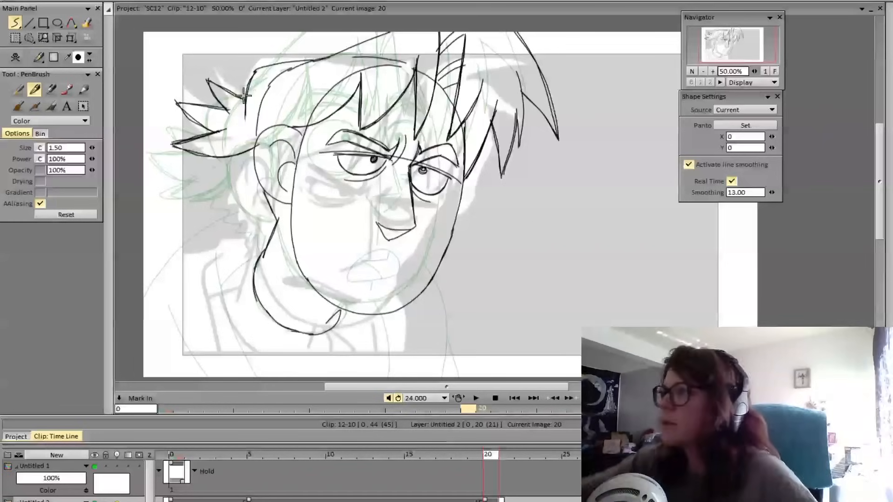
Compare the back spikes with frame 19 and erase them from frame 20
key(Left)
key(Down)
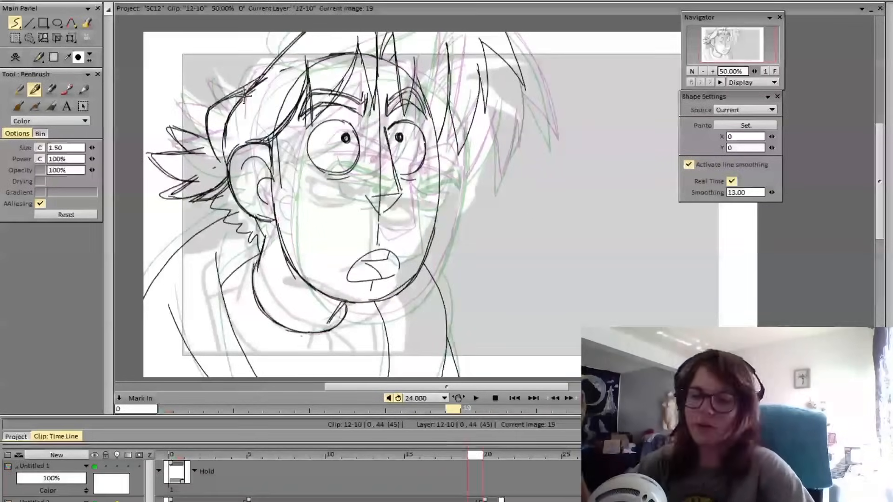
key(Up)
key(Right)
key(Left)
key(Right)
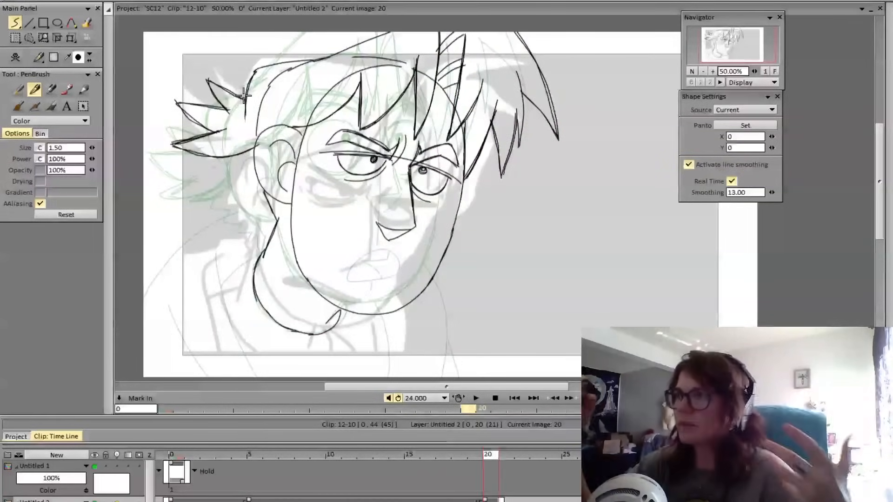
mouse_move(244, 96)
mouse_down()
mouse_move(221, 101)
mouse_move(226, 119)
mouse_move(213, 80)
mouse_move(189, 112)
mouse_move(216, 129)
mouse_move(196, 102)
mouse_move(232, 135)
mouse_move(198, 148)
mouse_move(181, 143)
mouse_move(230, 143)
mouse_up()
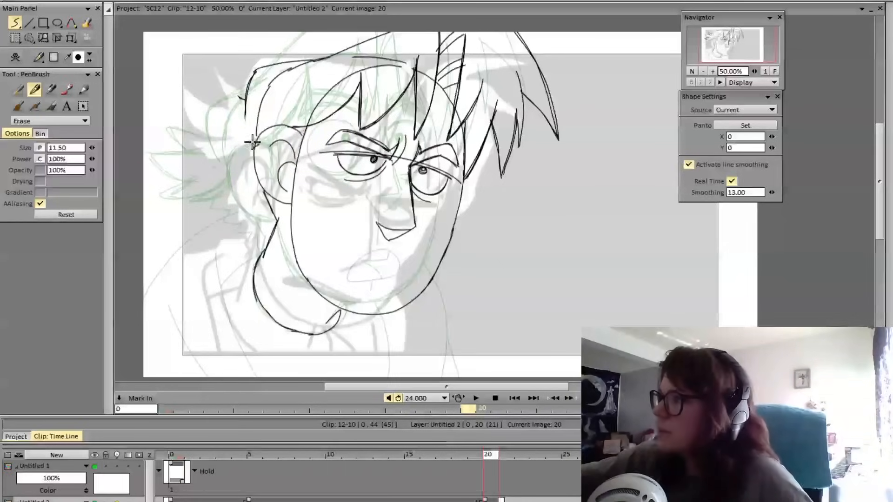
key(e)
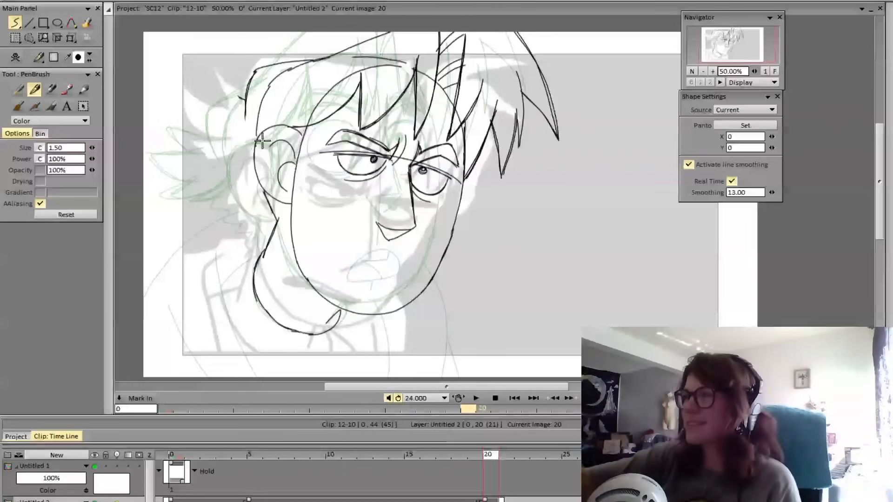
key(e)
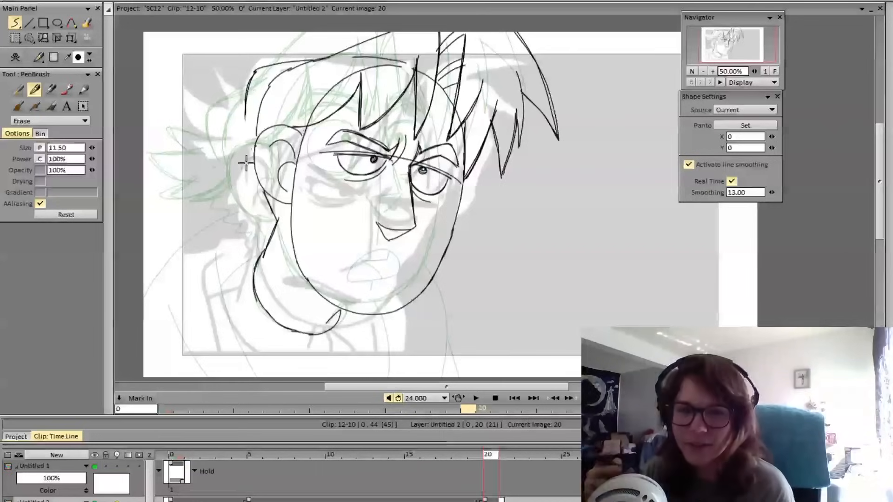
Draw a small upper spike and a longer spike below it behind the head, using frame 19 as reference
key(Left)
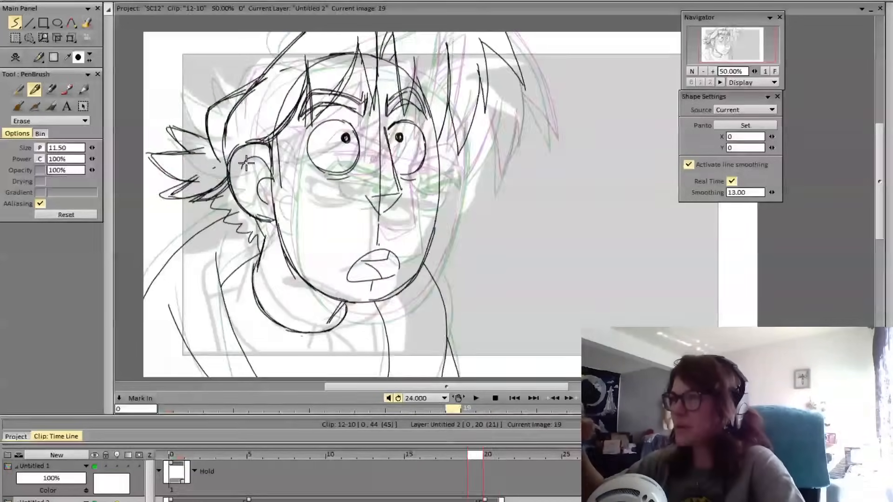
key(Right)
key(Left)
key(Right)
key(e)
mouse_move(251, 105)
mouse_down()
mouse_move(207, 85)
mouse_move(226, 118)
mouse_up()
mouse_move(207, 85)
mouse_down()
mouse_move(251, 107)
mouse_move(215, 93)
mouse_move(226, 116)
mouse_up()
mouse_move(226, 116)
mouse_down()
mouse_move(175, 113)
mouse_move(236, 156)
mouse_up()
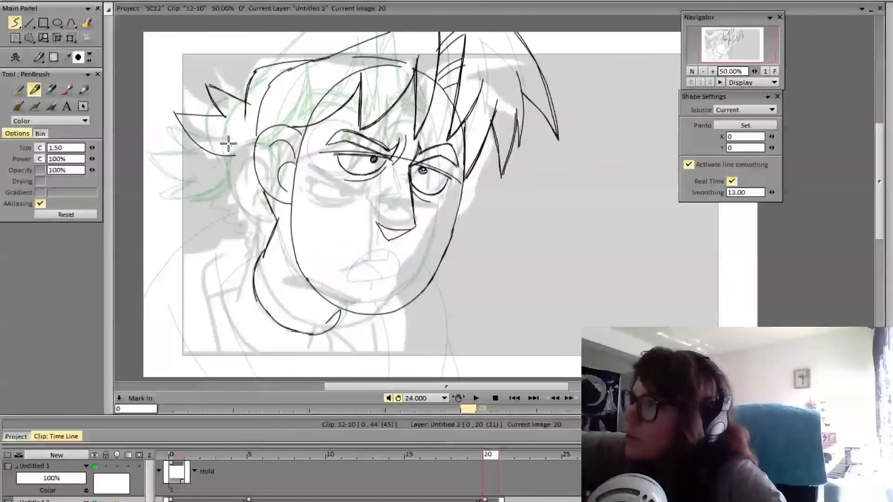
Redraw the long back spike's lower edge with a longer tip and add a third spike beneath it, ending near the ear
key(ctrl+z)
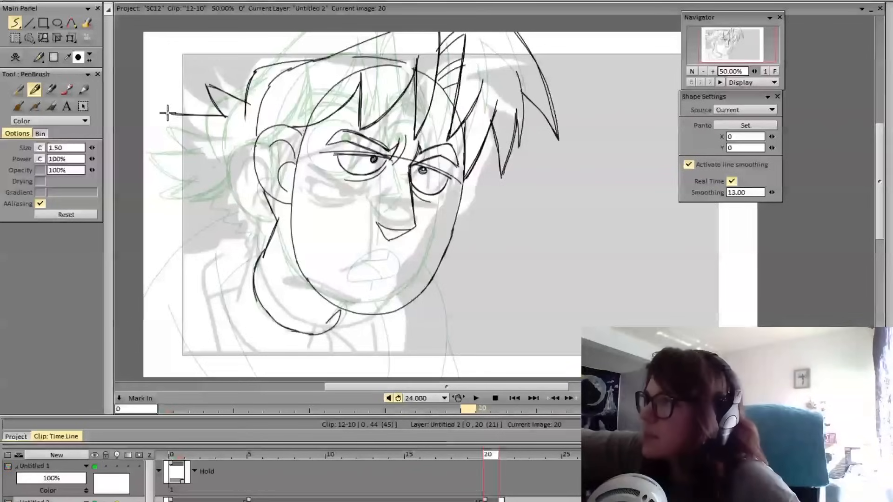
mouse_move(167, 114)
mouse_down()
mouse_move(191, 144)
mouse_move(233, 144)
mouse_up()
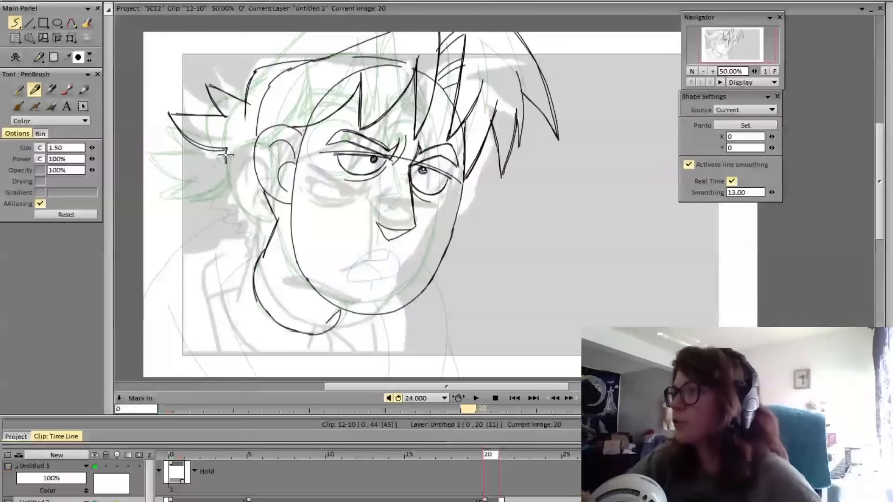
mouse_move(227, 148)
mouse_down()
mouse_move(188, 162)
mouse_move(255, 155)
mouse_move(187, 163)
mouse_up()
drag(188, 163, 237, 145)
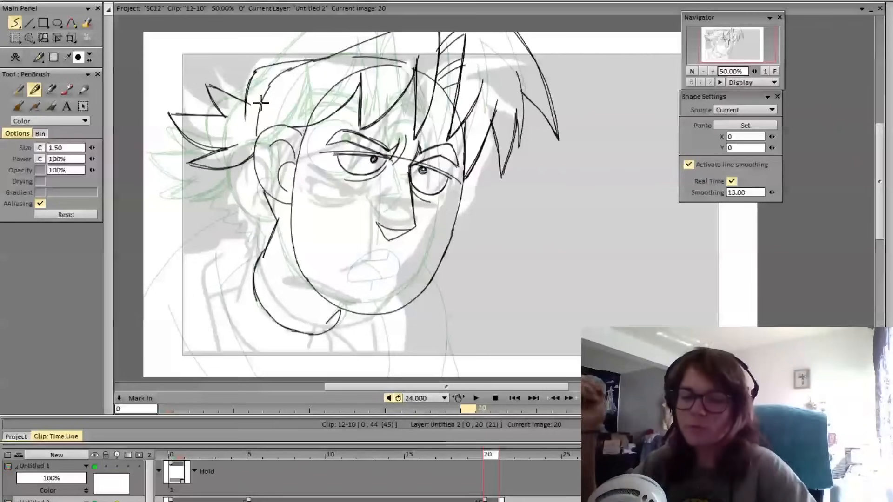
Flip between frames 19 and 20 to compare the hair behind the head in both poses
key(Left)
key(Right)
key(Left)
key(Right)
key(Left)
key(Right)
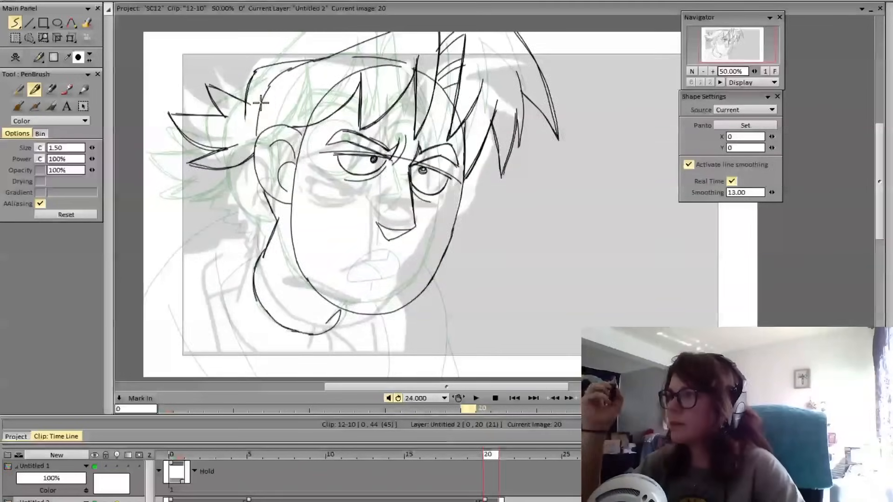
key(Left)
key(Right)
key(Left)
key(Right)
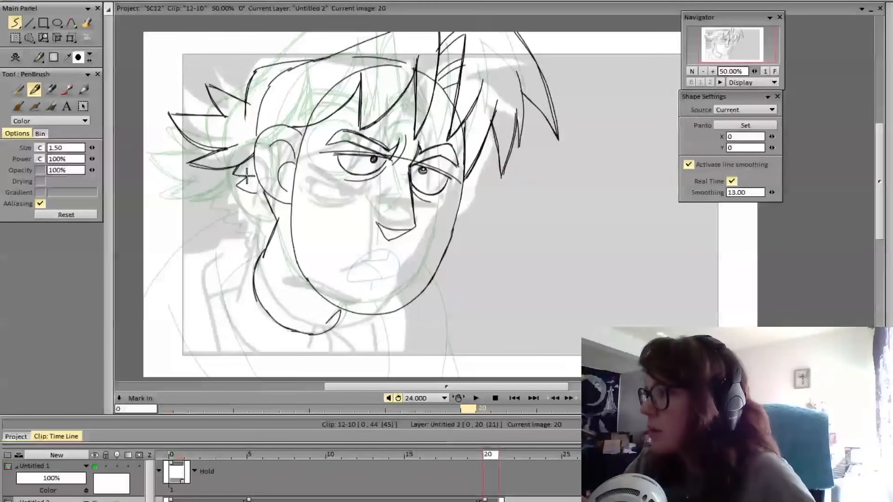
Draw small jagged hair spikes from behind the ear down the nape to the neck, using frame 19 as reference
mouse_move(247, 175)
mouse_down()
mouse_move(258, 192)
mouse_move(252, 207)
mouse_move(259, 188)
mouse_move(256, 212)
mouse_move(252, 205)
mouse_move(264, 212)
mouse_move(274, 228)
mouse_up()
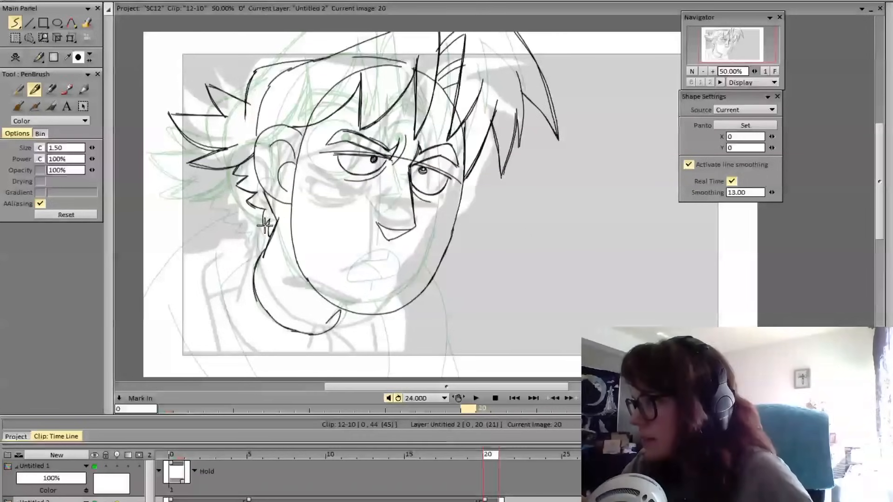
key(Left)
key(Right)
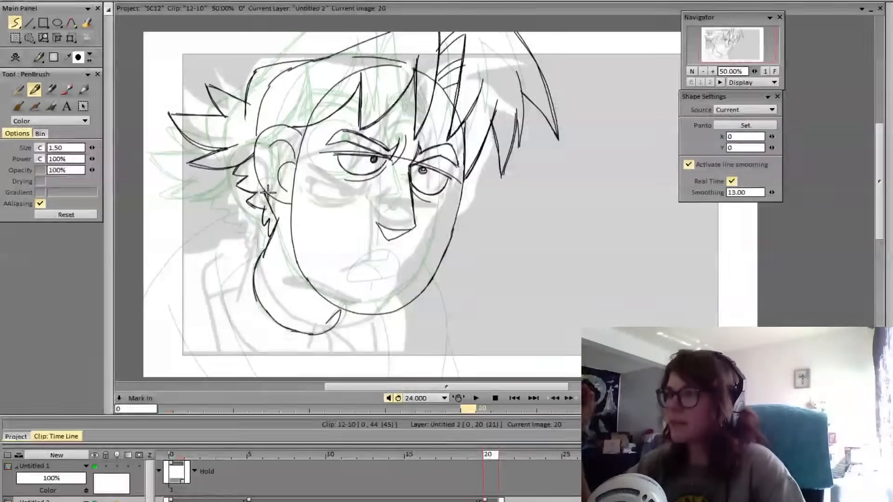
key(Left)
key(Right)
mouse_move(273, 229)
mouse_down()
mouse_move(270, 244)
mouse_move(285, 201)
mouse_up()
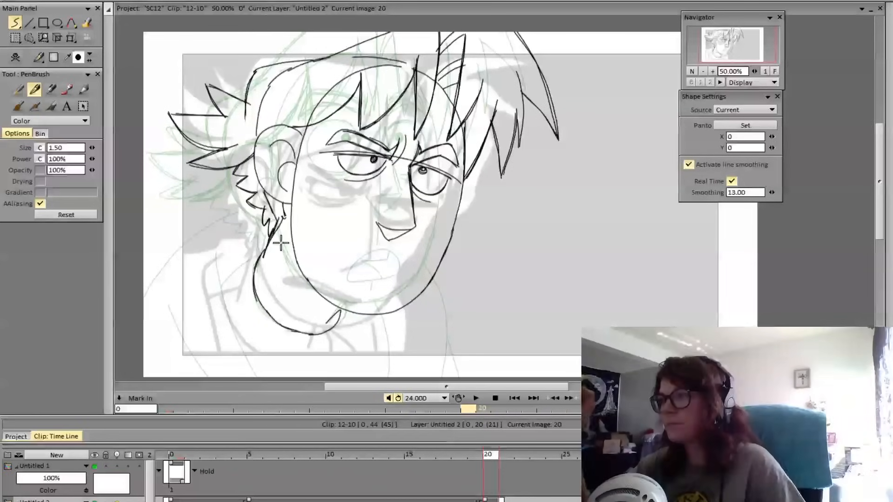
Flip between frames 19 and 20 to check the nape hair and overall head movement
key(Left)
key(Right)
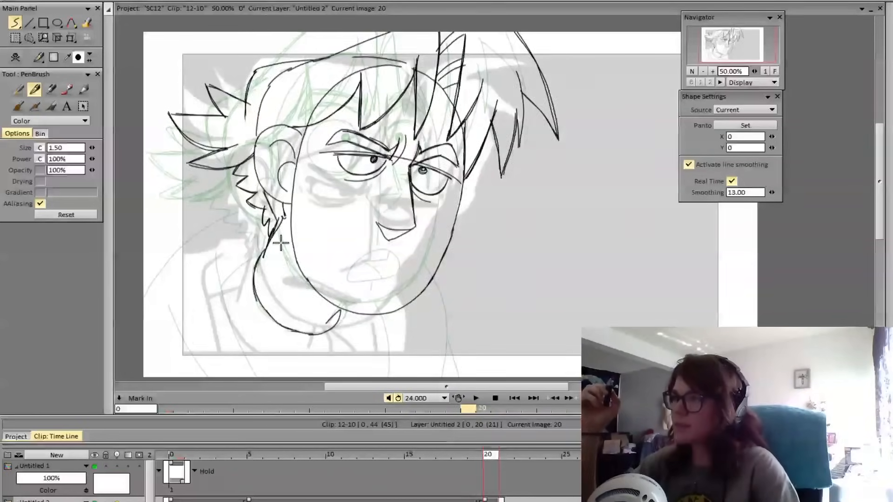
key(Left)
key(Right)
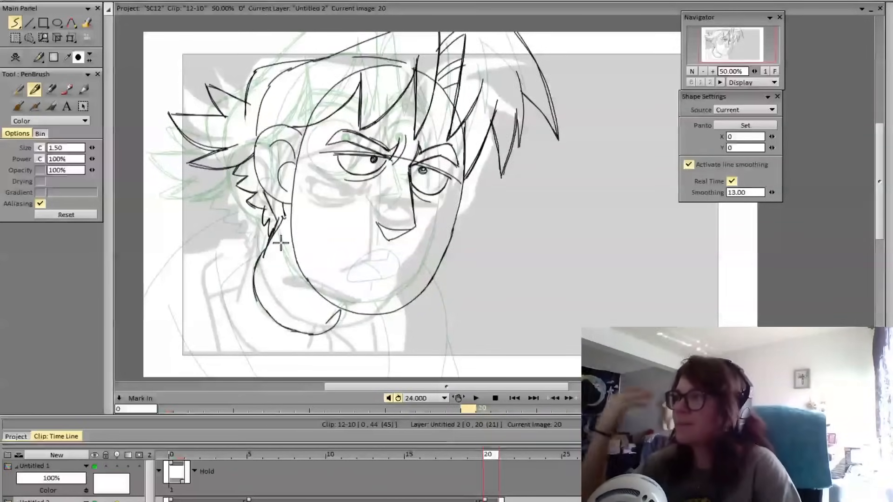
key(Left)
key(Right)
key(Left)
key(Right)
key(Left)
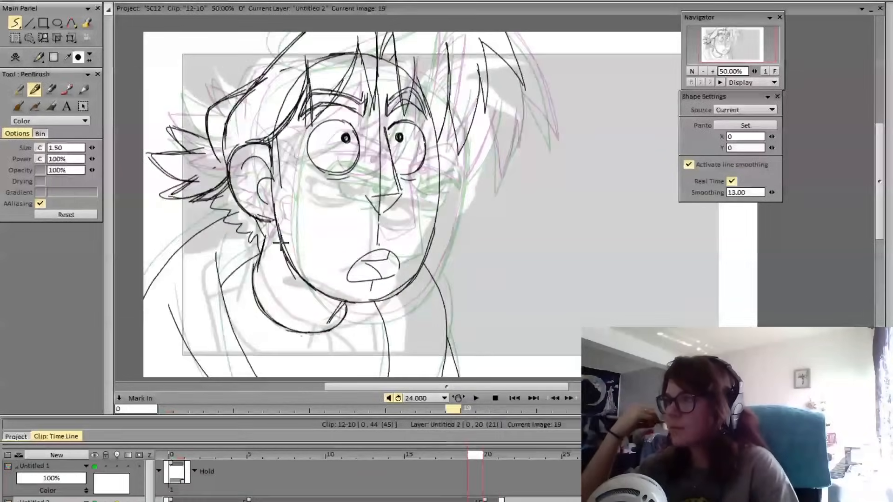
key(Right)
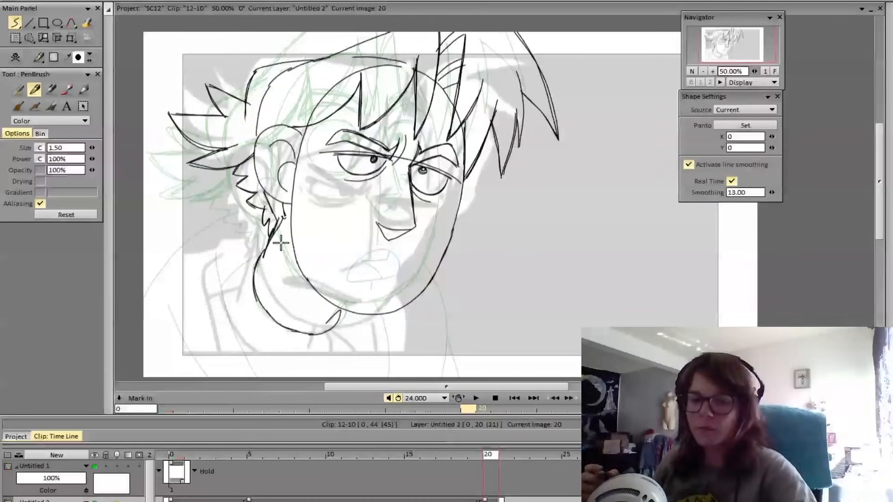
Draw a small open mouth with inner lines below the nose, just above the chin, on frame 20
key(shift+x)
key(shift+x)
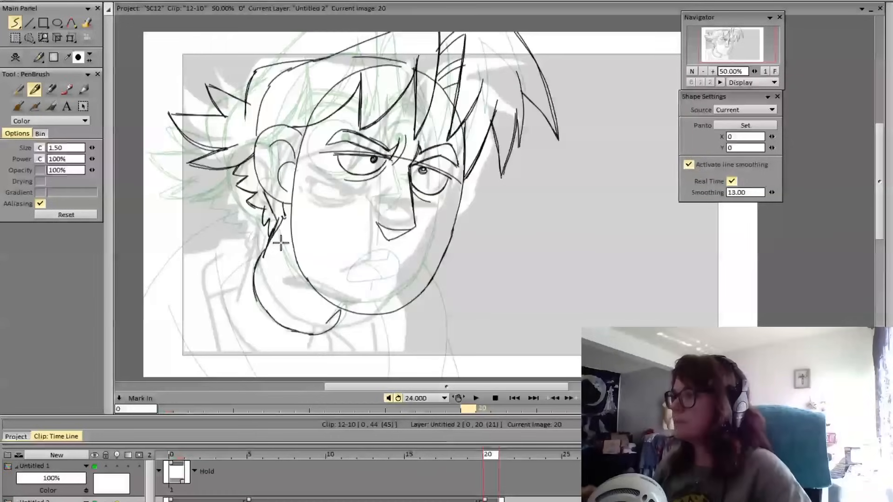
mouse_move(487, 459)
mouse_down()
mouse_move(348, 471)
mouse_move(492, 482)
mouse_move(473, 484)
mouse_move(493, 493)
mouse_move(474, 493)
mouse_move(492, 493)
mouse_up()
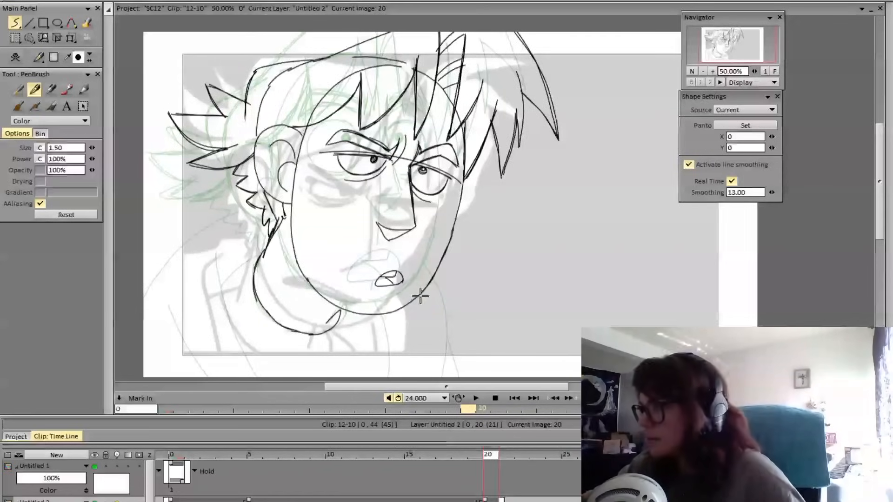
Flip between frames 19 and 20 to examine the new mouth and the head's tilt between poses
key(Left)
key(Right)
key(Left)
key(Right)
key(Left)
key(Right)
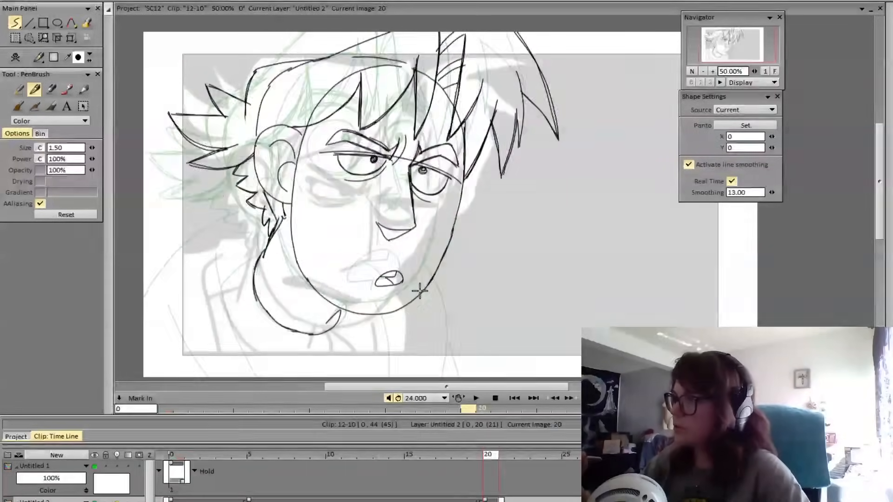
key(Left)
key(Right)
key(Left)
key(Right)
key(Left)
key(Right)
Transform the frame 20 drawing by tilting it a few degrees clockwise, shifting it slightly right and down, and apply the change
key(ctrl+t)
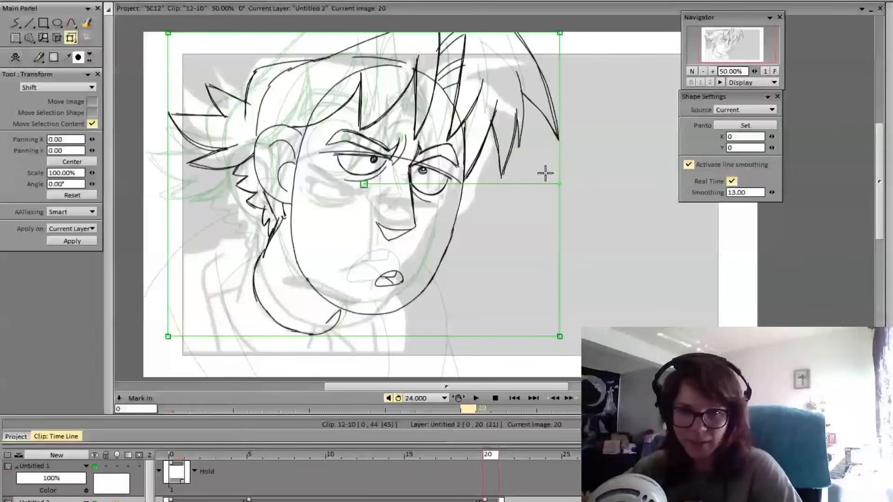
drag(560, 185, 561, 197)
drag(474, 173, 479, 178)
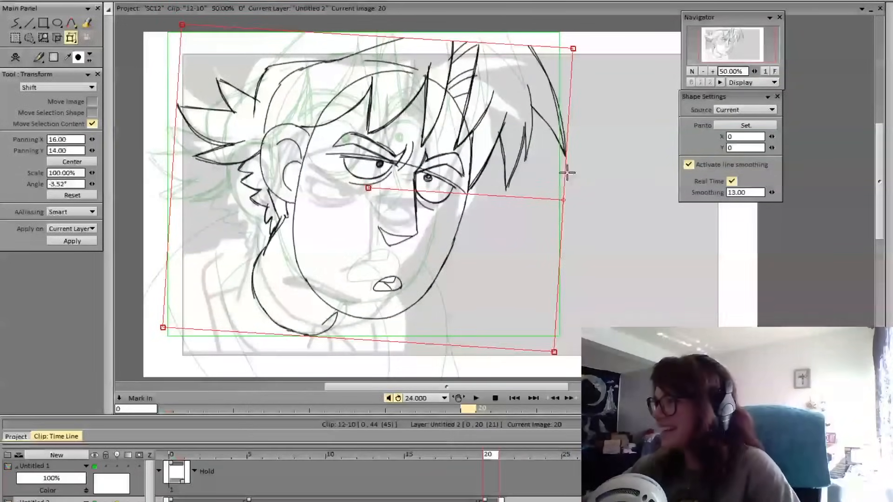
drag(564, 200, 564, 203)
drag(521, 174, 524, 175)
key(Return)
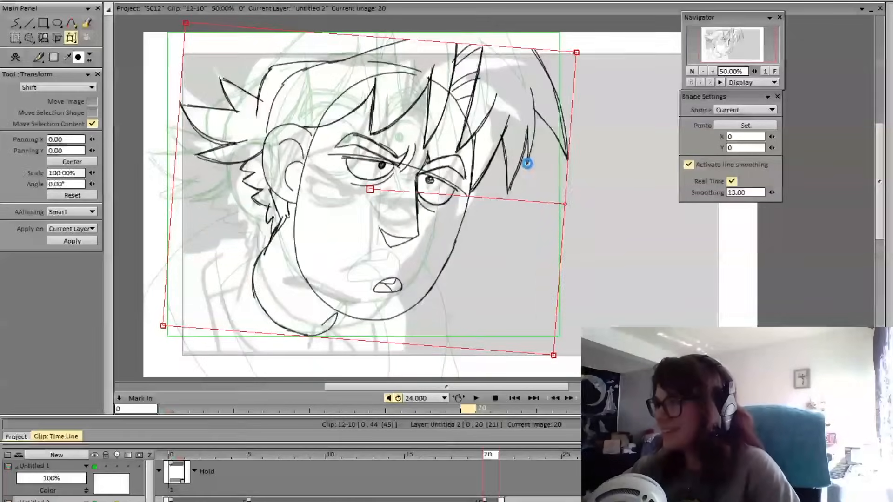
key(Left)
key(Right)
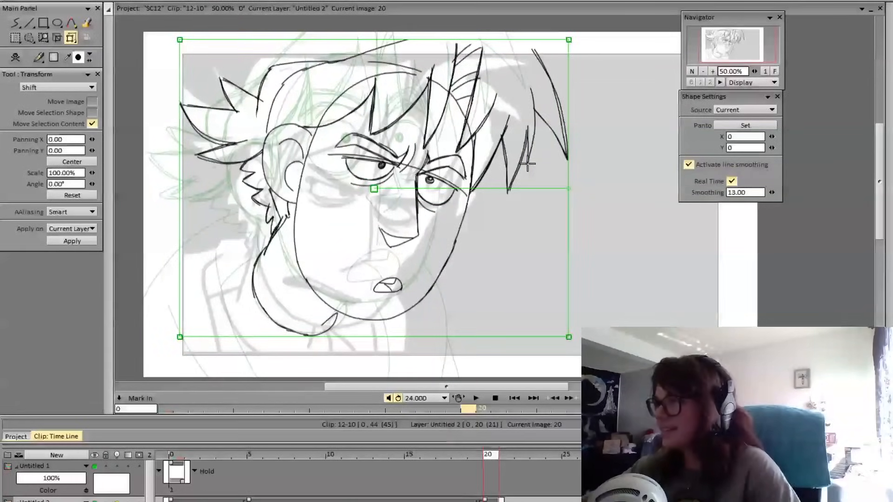
Draw the near shoulder as one curve from the nape hair down to the canvas edge, following the frame 19 shoulder
key(b)
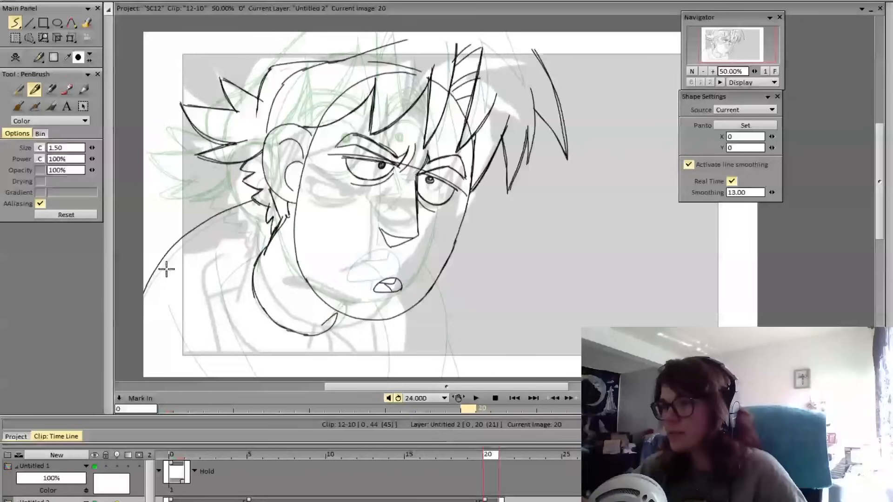
drag(255, 202, 144, 293)
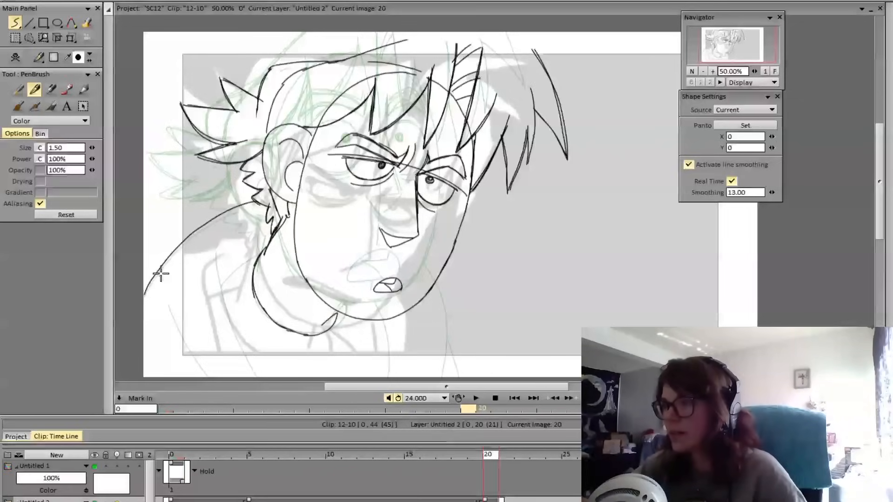
key(ctrl+z)
mouse_move(259, 203)
mouse_down()
mouse_move(203, 222)
mouse_move(135, 294)
mouse_up()
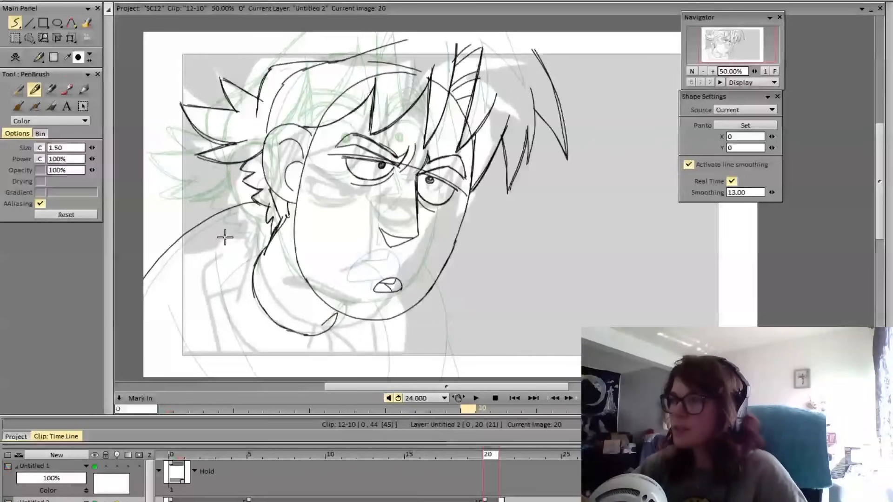
Draw the jacket's front edge and inner arm line on the near side, plus the far shoulder line below the jaw
drag(224, 237, 267, 400)
key(ctrl+z)
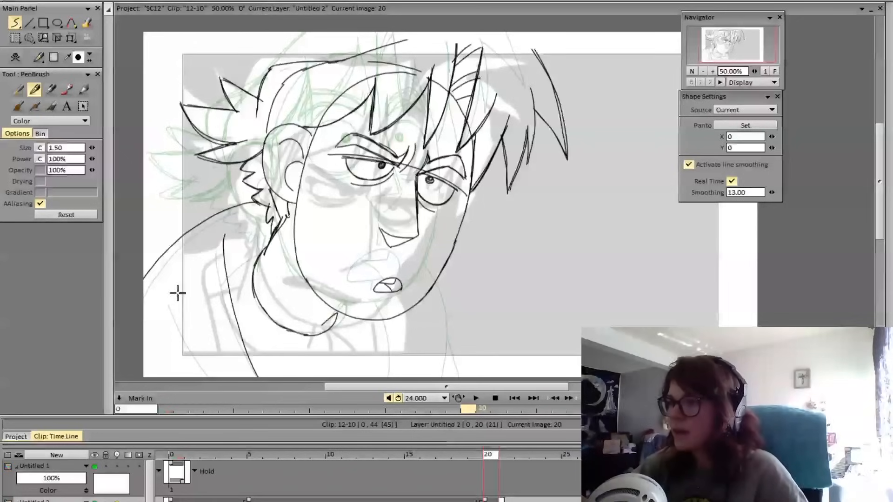
drag(177, 293, 214, 376)
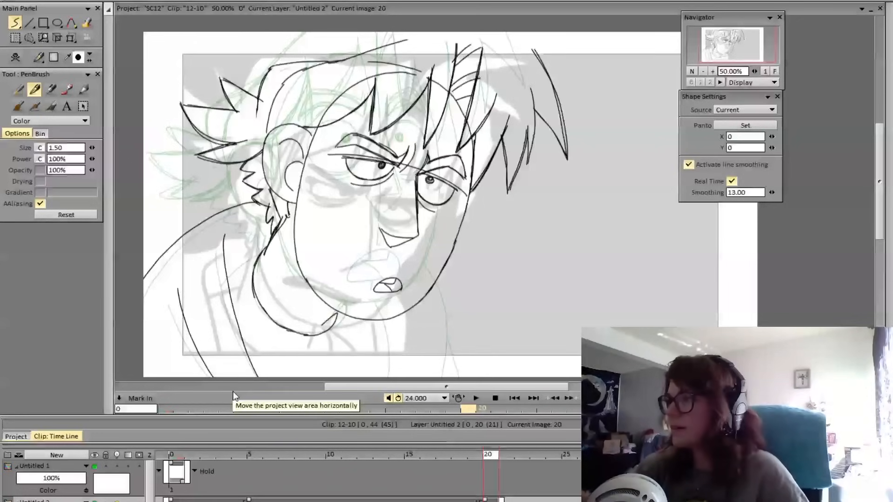
drag(441, 275, 443, 386)
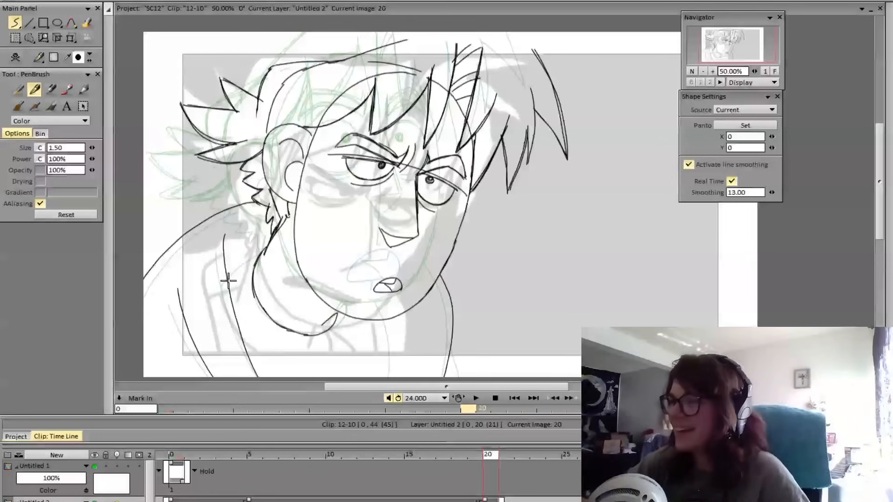
Add the collar line beside the neck and the far jacket edge running down from the chin, using frame 19 as reference
key(Left)
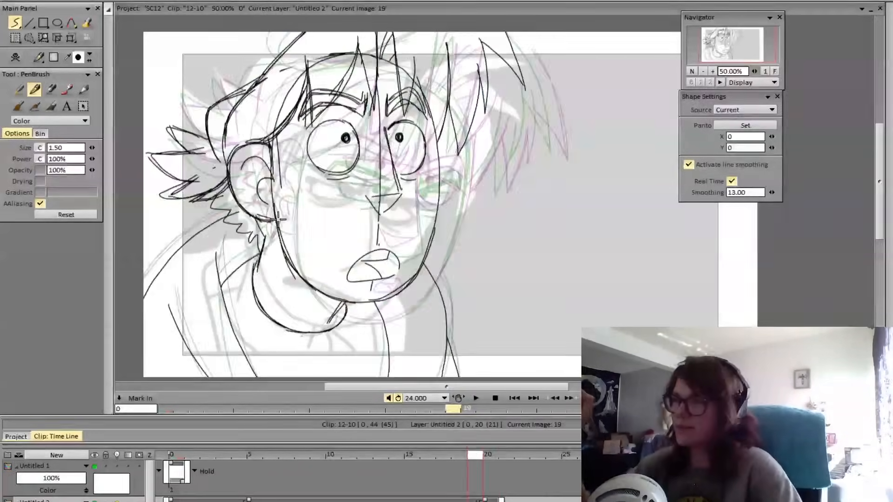
key(Right)
key(Left)
key(Right)
key(Left)
key(Right)
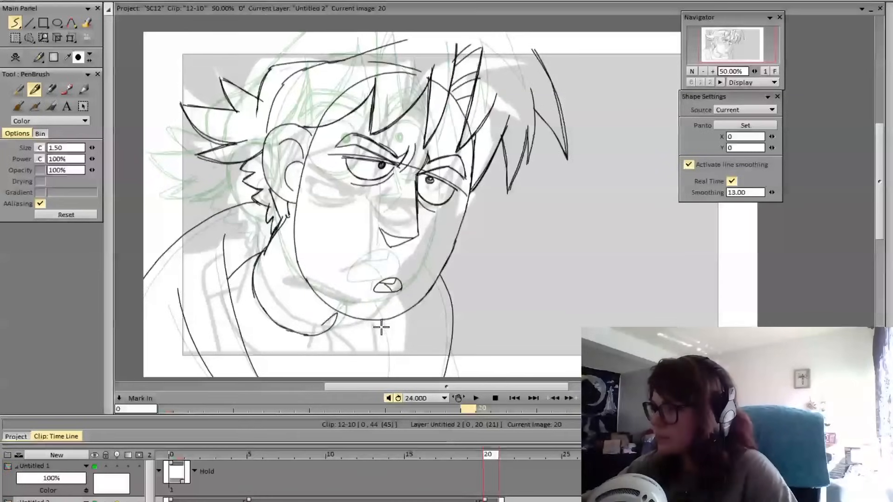
drag(390, 320, 382, 378)
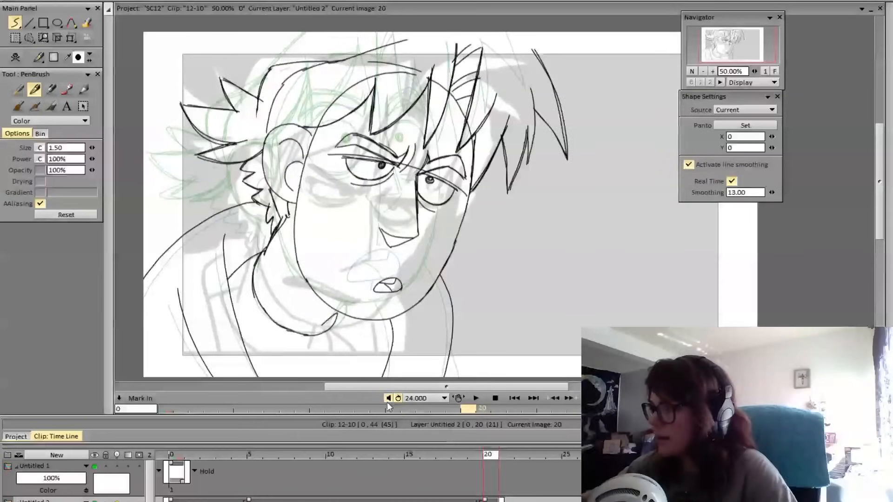
key(ctrl+z)
drag(389, 320, 387, 378)
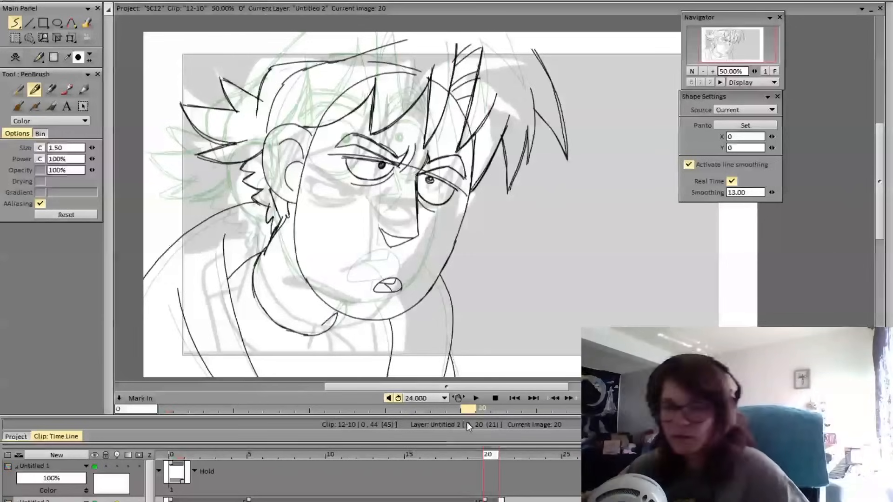
Flip repeatedly between frames 19 and 20 to review the motion between the two finished rough poses
key(Left)
key(Right)
key(Left)
key(Right)
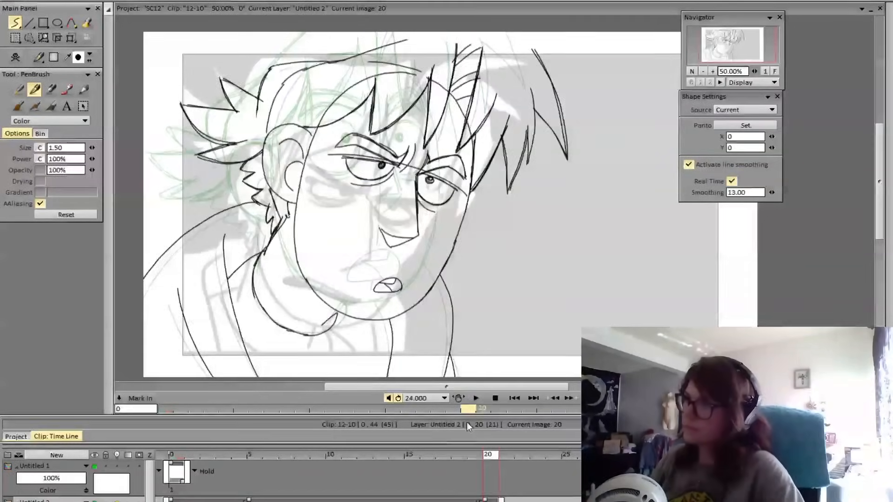
key(Left)
key(Right)
key(Left)
key(Right)
key(Left)
key(Right)
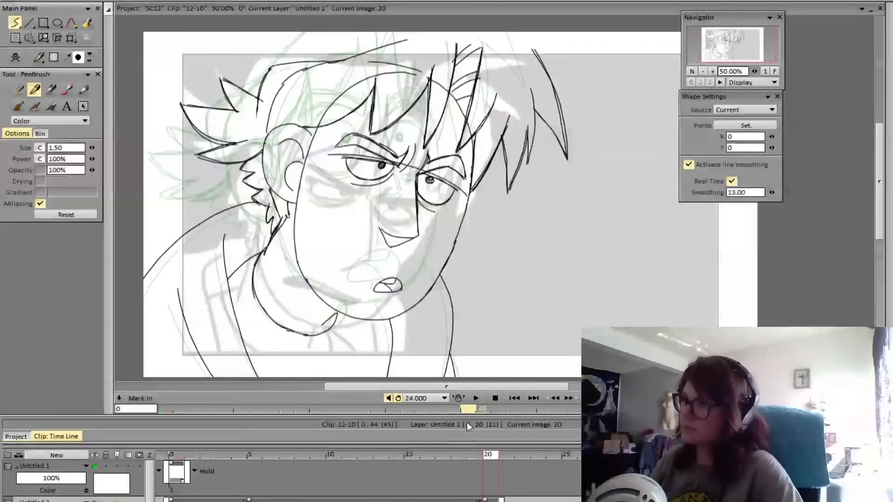
key(Left)
key(Right)
key(Left)
key(Right)
key(Left)
key(Right)
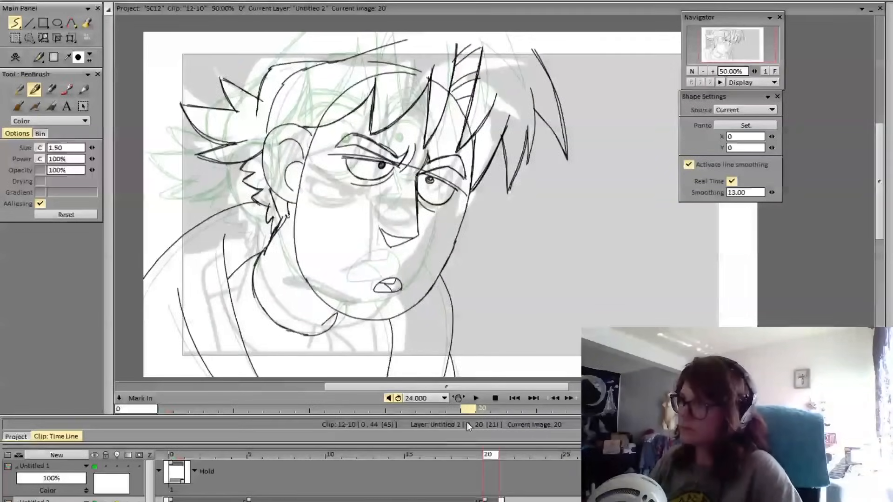
Go to frame 38 and draw the head outline from the near jaw over the forehead to the far cheek
click(440, 469)
mouse_move(440, 469)
mouse_down()
mouse_move(534, 467)
mouse_move(432, 483)
mouse_move(775, 479)
mouse_up()
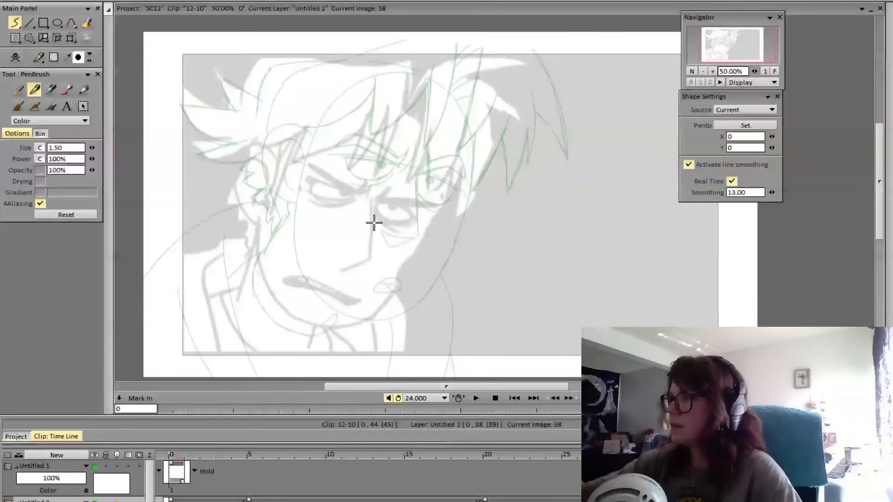
mouse_move(355, 82)
mouse_down()
mouse_move(310, 145)
mouse_move(294, 214)
mouse_move(304, 282)
mouse_move(325, 303)
mouse_up()
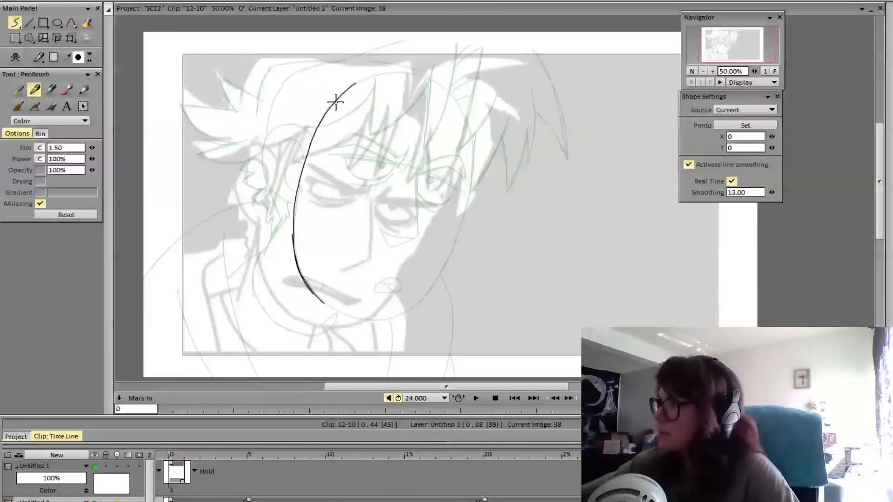
mouse_move(344, 94)
mouse_down()
mouse_move(378, 77)
mouse_move(436, 77)
mouse_move(401, 72)
mouse_move(438, 84)
mouse_move(467, 135)
mouse_move(467, 127)
mouse_move(474, 159)
mouse_move(467, 209)
mouse_up()
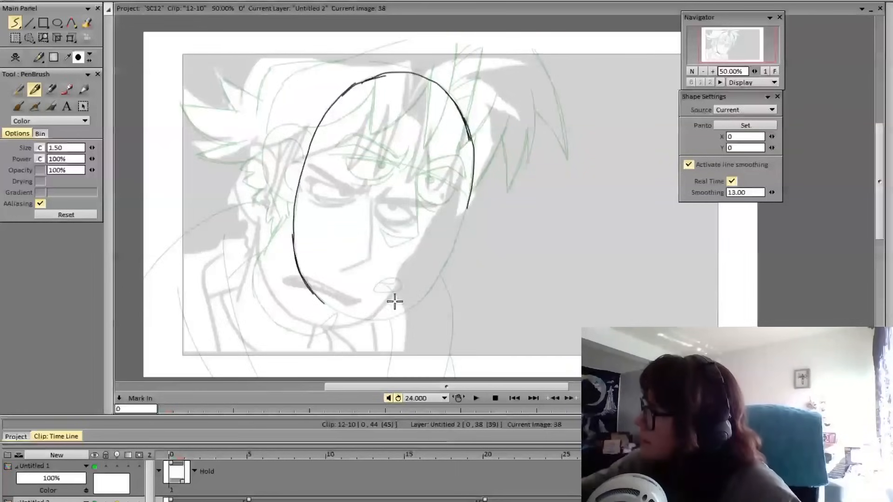
Draw the chin curve on frame 38 and close the head oval with a far jaw line, redoing unsatisfactory strokes
drag(323, 303, 370, 318)
key(ctrl+z)
key(ctrl+z)
mouse_move(322, 300)
mouse_down()
mouse_move(364, 319)
mouse_move(399, 313)
mouse_up()
key(ctrl+z)
mouse_move(321, 301)
mouse_down()
mouse_move(365, 319)
mouse_move(405, 315)
mouse_move(465, 212)
mouse_move(439, 268)
mouse_up()
key(ctrl+z)
key(ctrl+z)
mouse_move(470, 193)
mouse_down()
mouse_move(445, 266)
mouse_move(410, 308)
mouse_move(370, 321)
mouse_move(337, 313)
mouse_move(382, 321)
mouse_move(407, 310)
mouse_move(437, 277)
mouse_move(466, 212)
mouse_up()
key(ctrl+z)
key(ctrl+z)
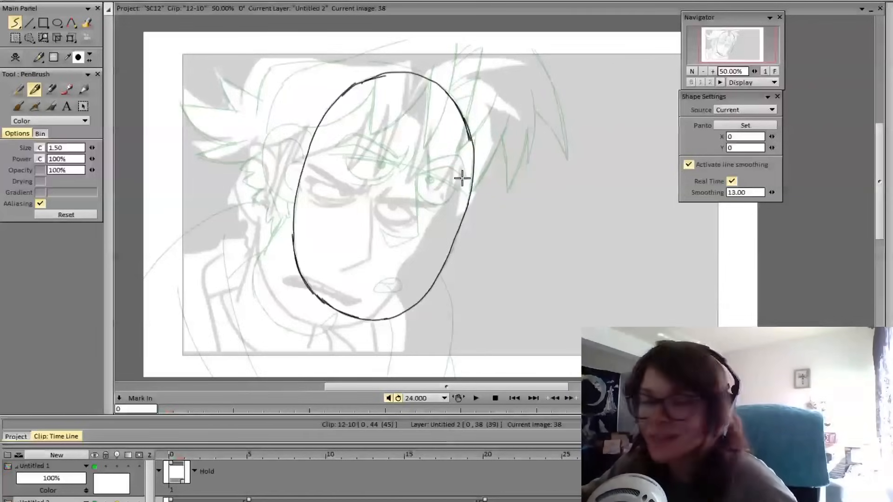
Redraw the far jaw line on frame 38 as one curve from the chin up to the far cheek, closing the head oval
key(ctrl+z)
drag(472, 175, 459, 238)
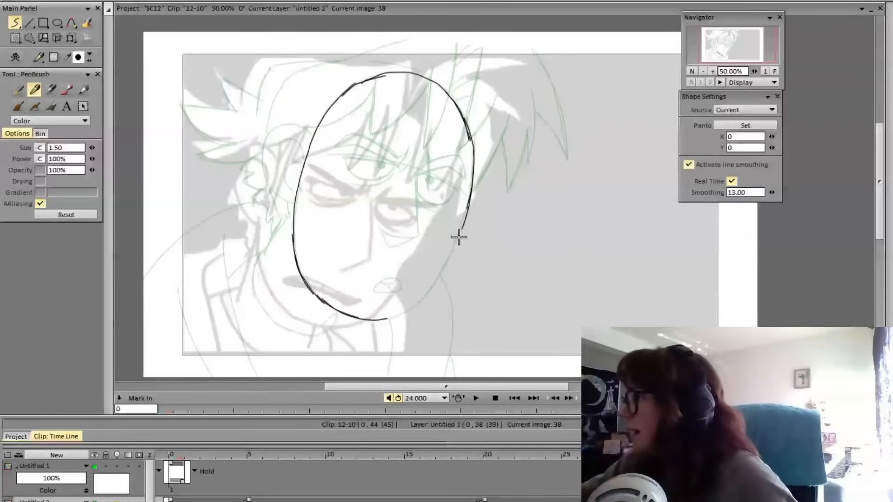
key(ctrl+z)
drag(471, 193, 444, 260)
key(ctrl+z)
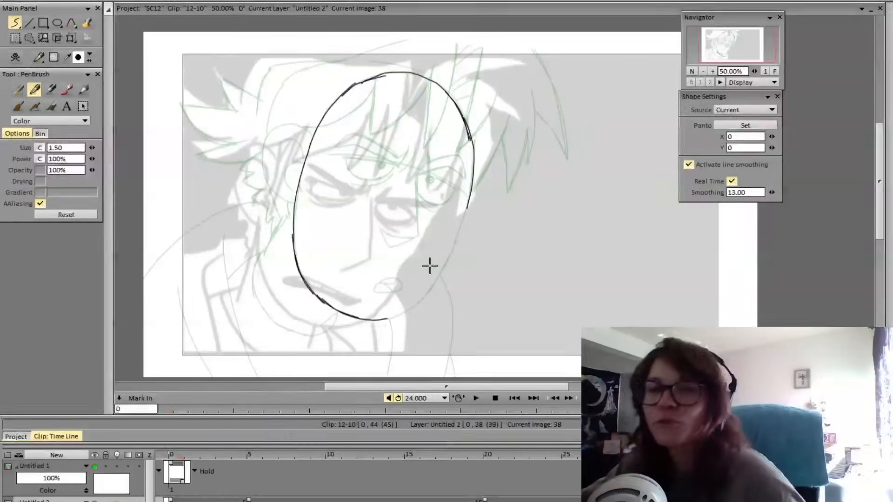
mouse_move(386, 319)
mouse_down()
mouse_move(436, 279)
mouse_move(468, 199)
mouse_up()
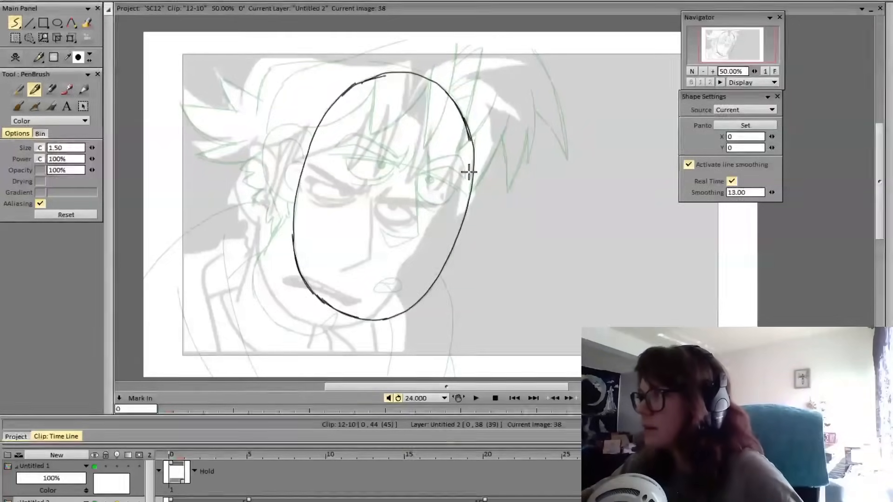
Erase the rough overlap at the far temple, redraw it as a smooth curve, and strengthen the near jaw line
key(e)
mouse_move(470, 138)
mouse_down()
mouse_move(440, 82)
mouse_move(464, 119)
mouse_up()
key(e)
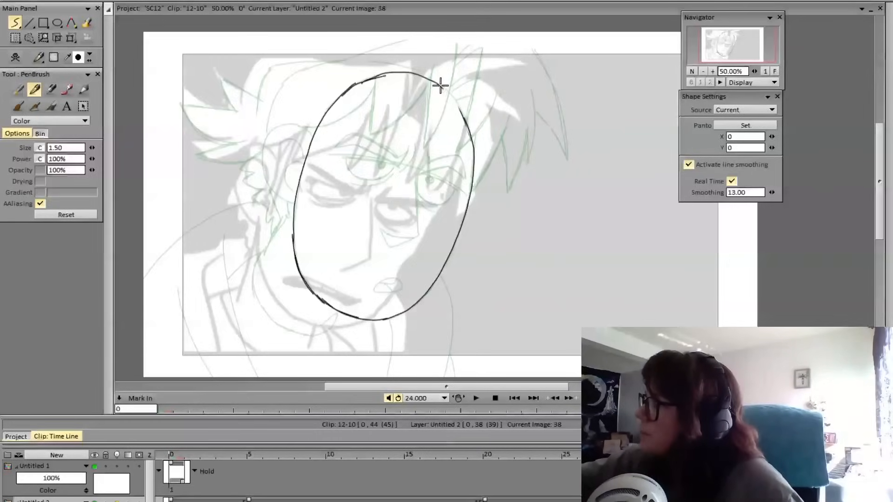
drag(441, 87, 475, 154)
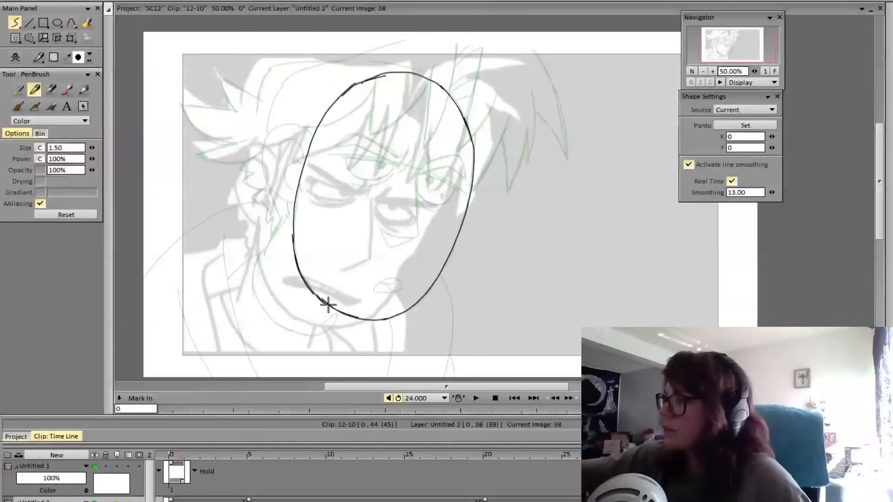
drag(328, 304, 297, 260)
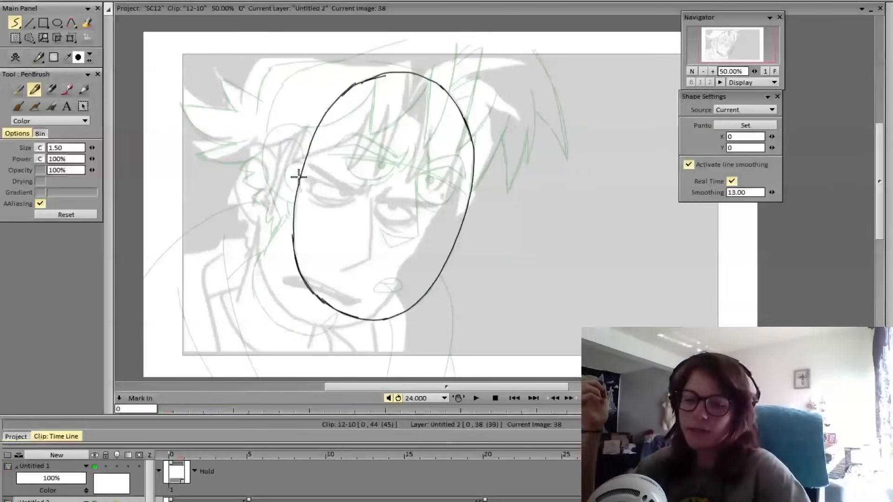
Draw the back of the skull from the ear area up and over to the top of the forehead, using frame 37 as reference
key(Left)
key(Right)
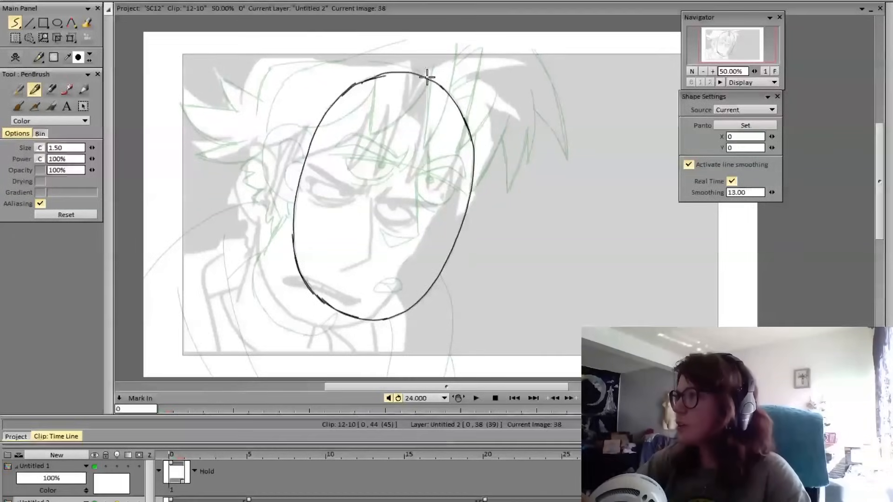
mouse_move(425, 74)
mouse_down()
mouse_move(400, 64)
mouse_move(313, 64)
mouse_move(283, 87)
mouse_move(264, 165)
mouse_move(287, 80)
mouse_up()
key(ctrl+z)
key(ctrl+z)
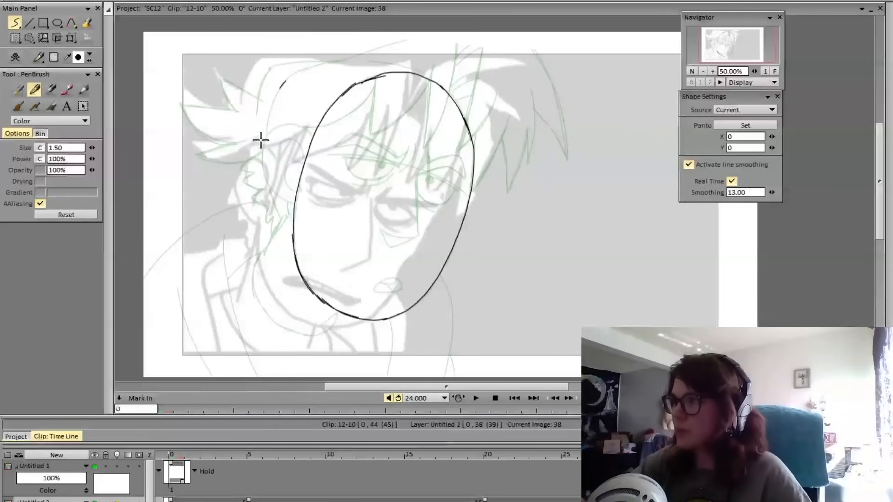
mouse_move(265, 157)
mouse_down()
mouse_move(287, 77)
mouse_move(278, 87)
mouse_move(338, 62)
mouse_up()
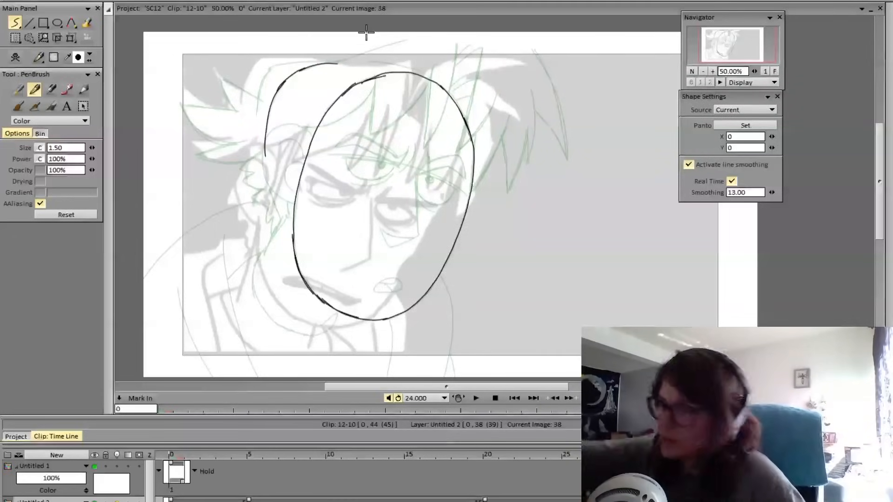
drag(343, 64, 417, 72)
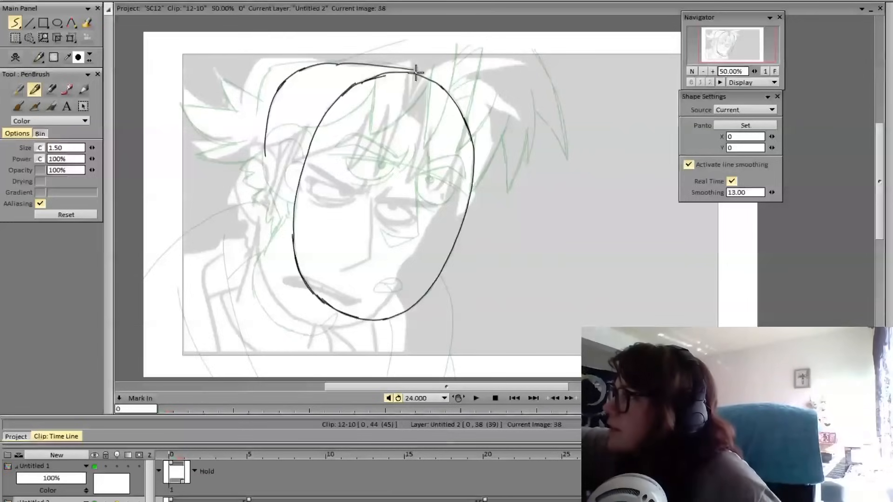
key(ctrl+z)
drag(333, 60, 425, 76)
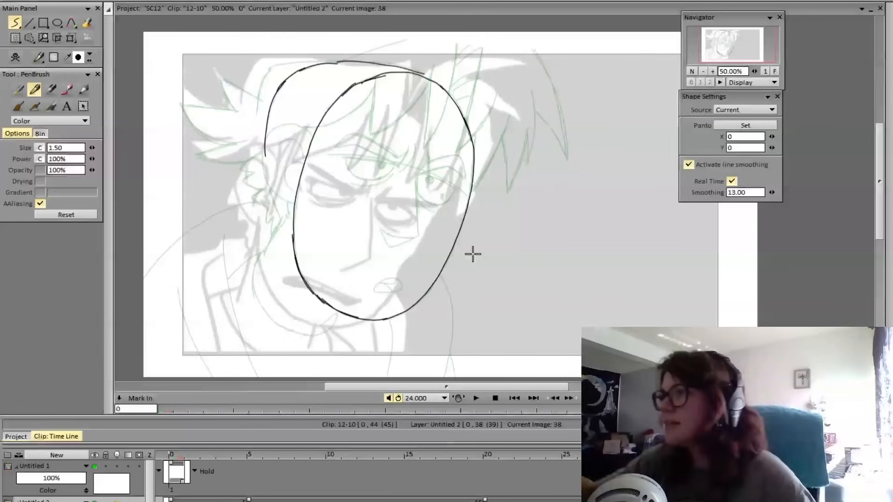
Draw the near ear's outer curve and inner folds against the side of the face, comparing with frame 37
key(Left)
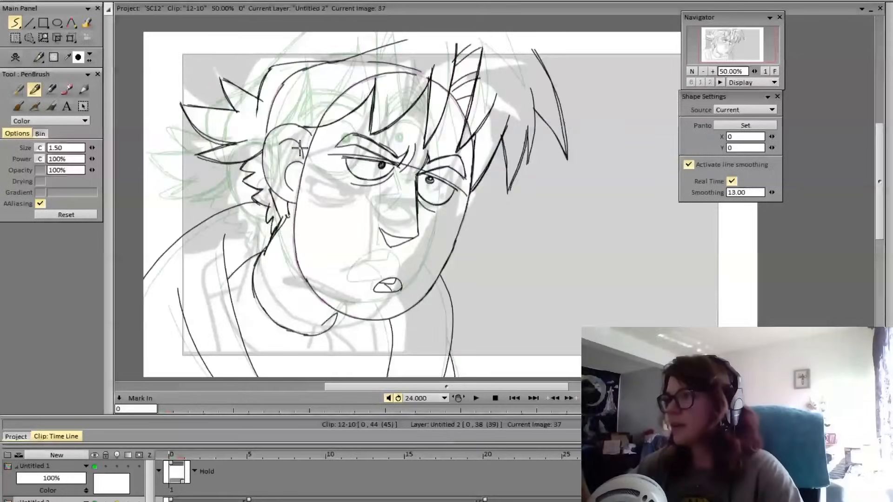
key(Right)
key(Left)
key(Right)
key(Left)
key(Right)
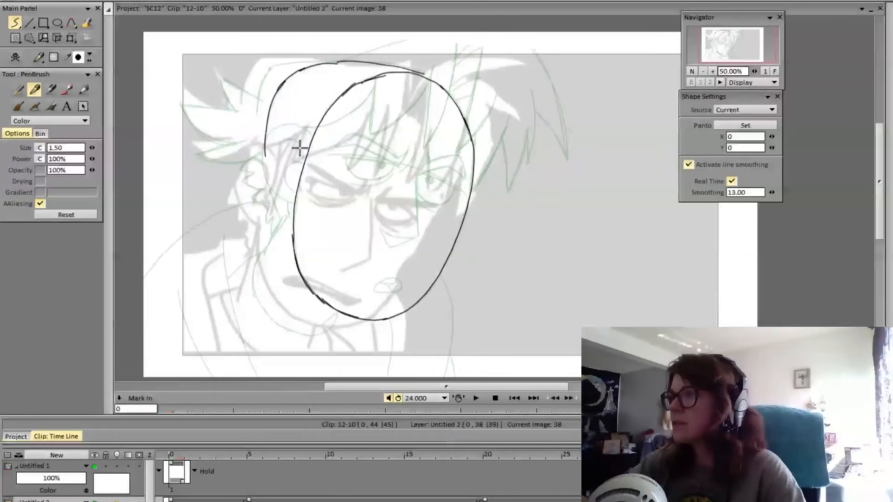
mouse_move(309, 135)
mouse_down()
mouse_move(278, 132)
mouse_move(261, 157)
mouse_move(268, 191)
mouse_move(292, 208)
mouse_up()
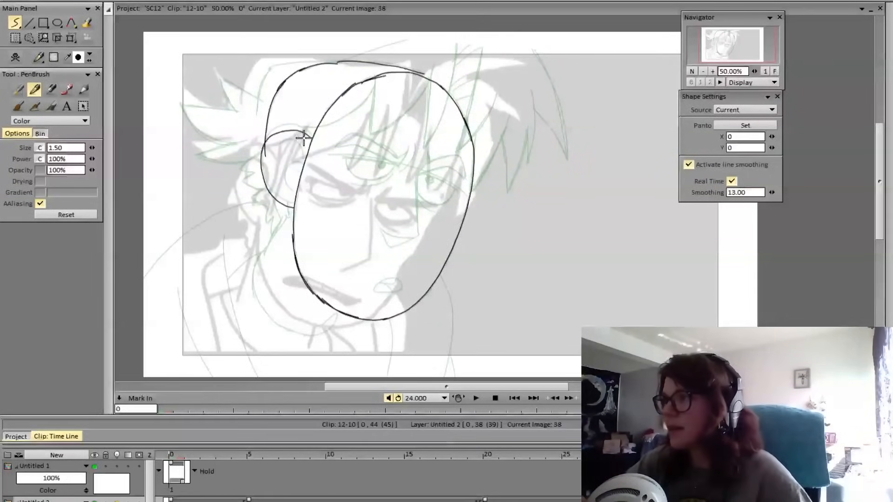
mouse_move(309, 136)
mouse_down()
mouse_move(278, 130)
mouse_move(264, 147)
mouse_move(266, 189)
mouse_move(294, 207)
mouse_up()
key(ctrl+z)
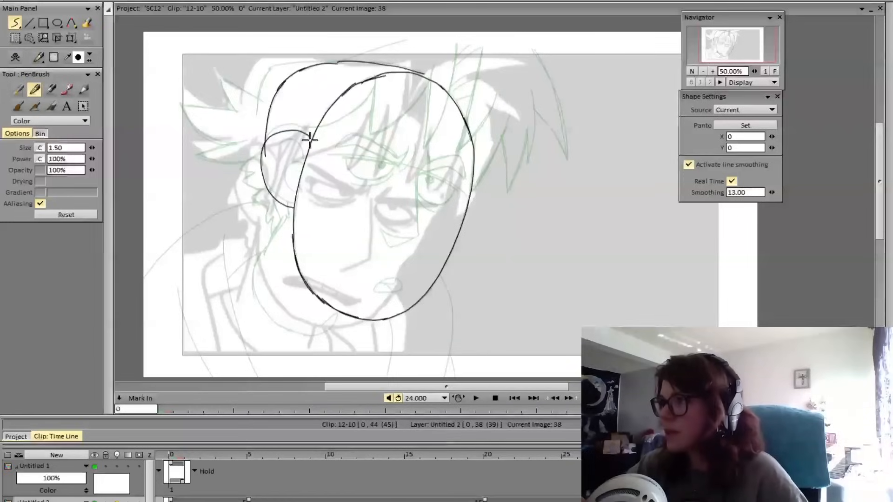
mouse_move(310, 139)
mouse_down()
mouse_move(265, 140)
mouse_move(262, 168)
mouse_move(294, 208)
mouse_up()
mouse_move(277, 149)
mouse_down()
mouse_move(299, 152)
mouse_move(291, 196)
mouse_up()
key(ctrl+z)
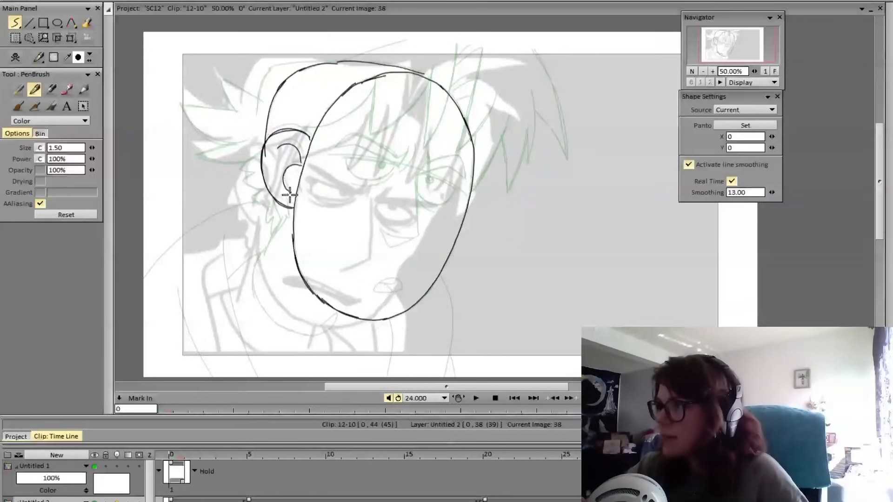
Erase the skull line overlapping the ear and redraw the skull contour from the ear's upper edge over to the forehead
key(Left)
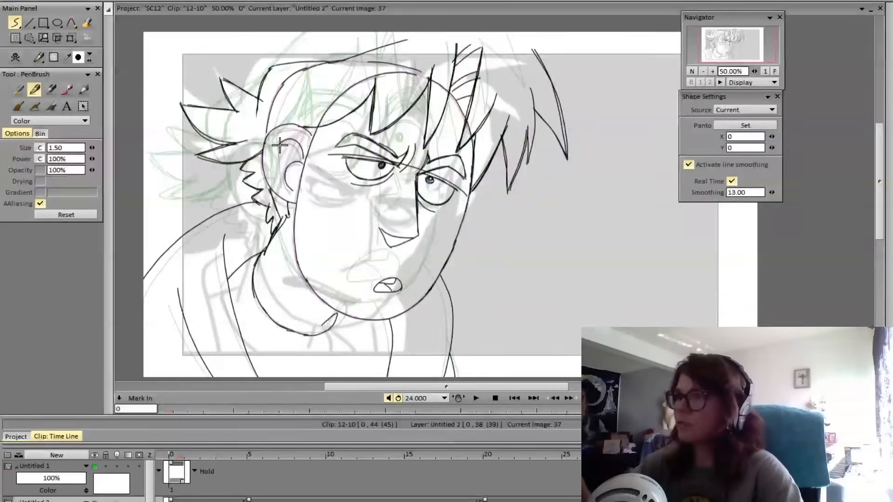
key(Right)
key(e)
drag(267, 162, 269, 145)
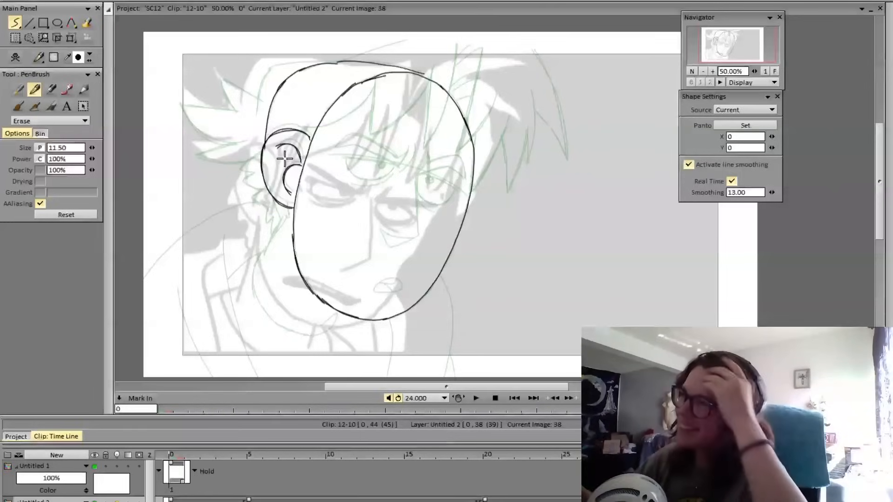
key(n)
drag(265, 146, 294, 77)
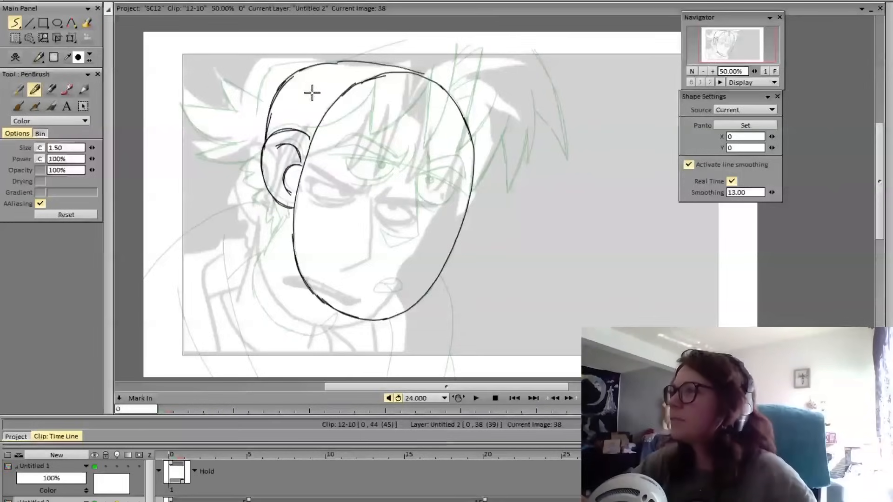
key(ctrl+z)
mouse_move(263, 140)
mouse_down()
mouse_move(268, 110)
mouse_move(285, 81)
mouse_move(319, 64)
mouse_move(413, 69)
mouse_up()
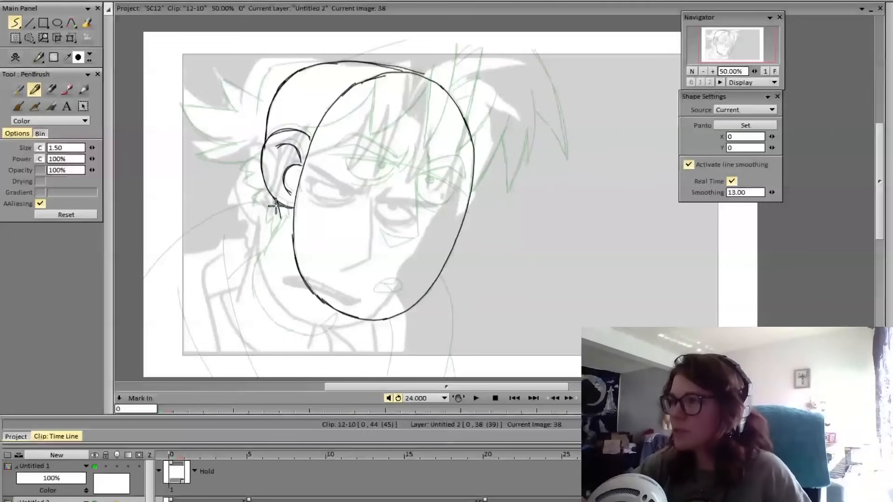
Add a short neck line below the ear and flip between frames 37 and 38 to compare the head shapes
drag(275, 200, 281, 222)
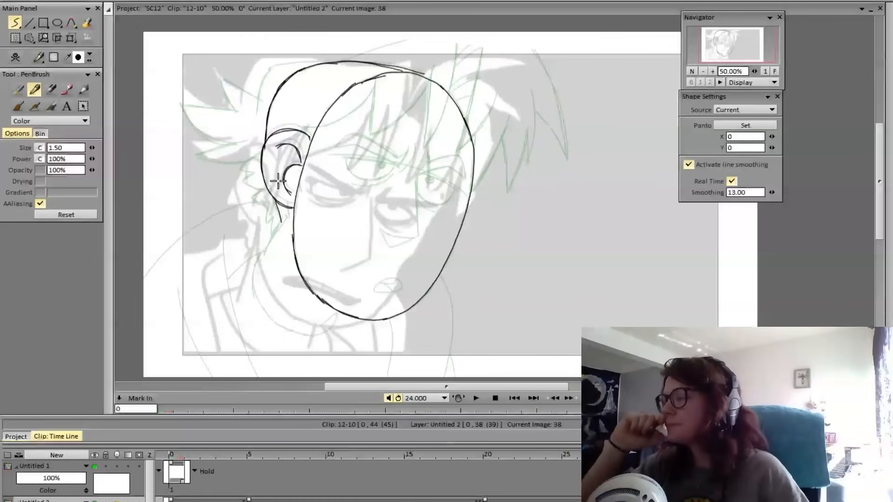
mouse_move(326, 60)
mouse_down()
mouse_move(267, 64)
mouse_move(255, 123)
mouse_move(267, 72)
mouse_up()
key(ctrl+z)
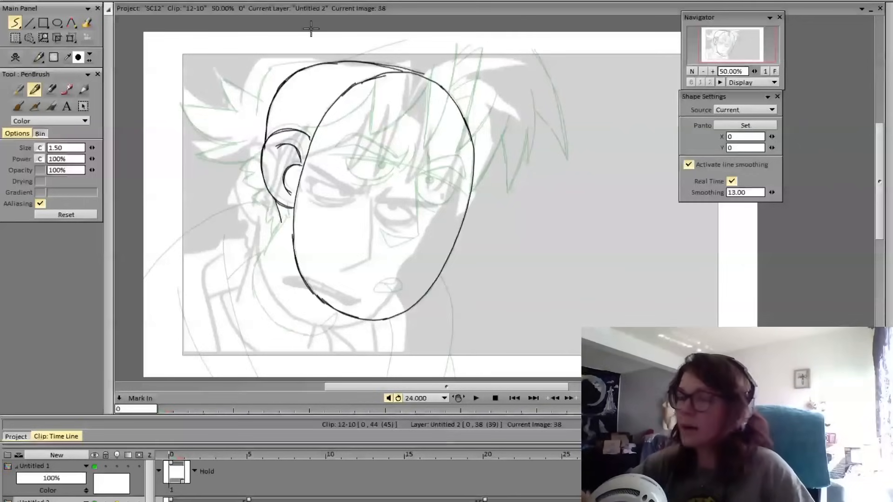
key(Left)
key(Right)
key(Left)
key(Right)
key(Left)
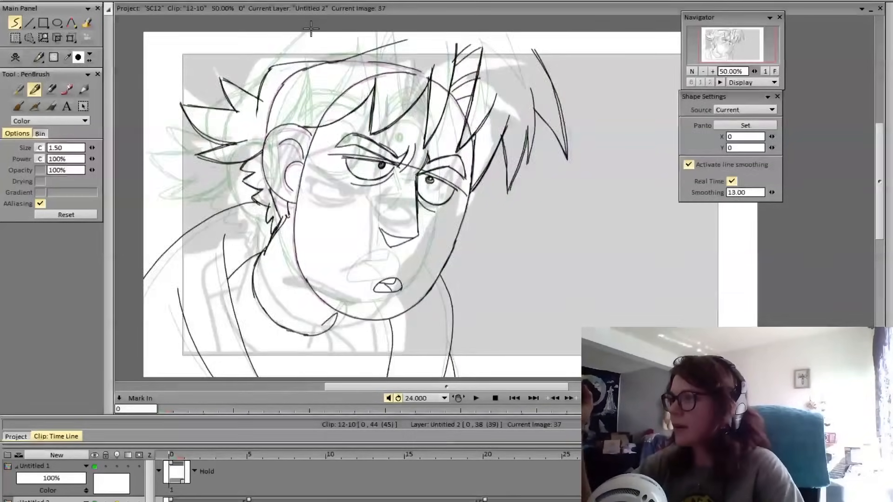
key(Right)
click(71, 38)
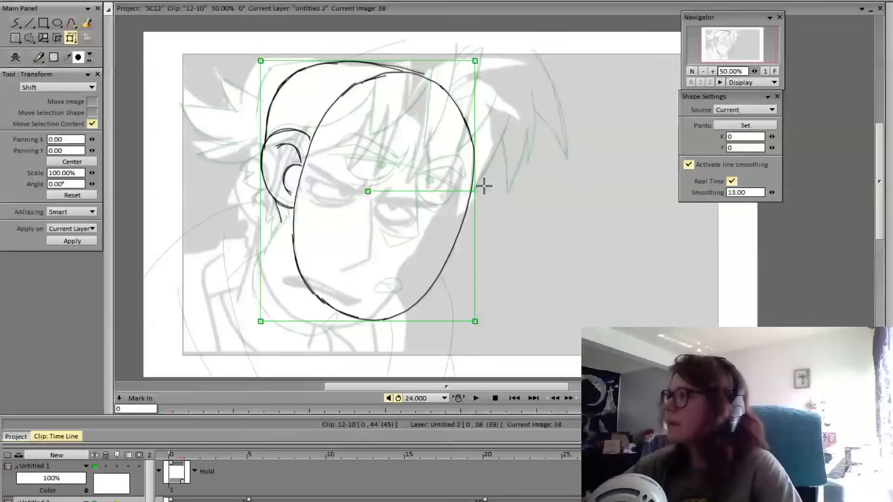
drag(483, 184, 474, 180)
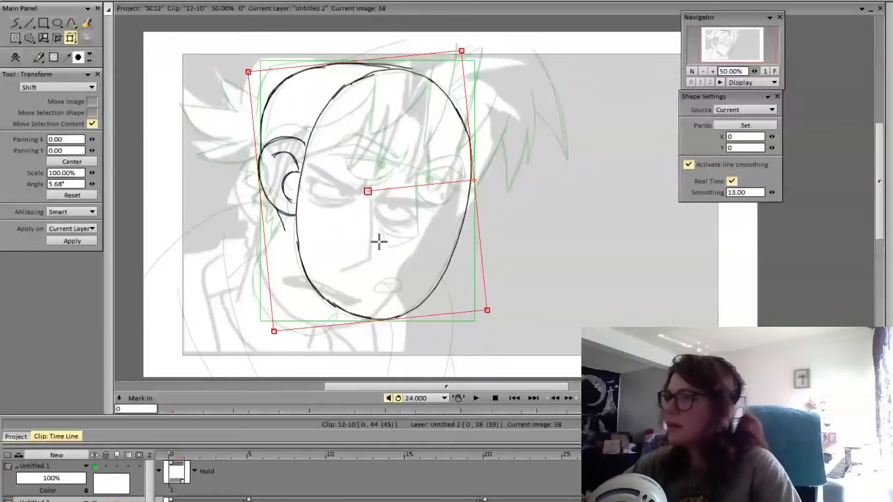
click(81, 196)
click(15, 22)
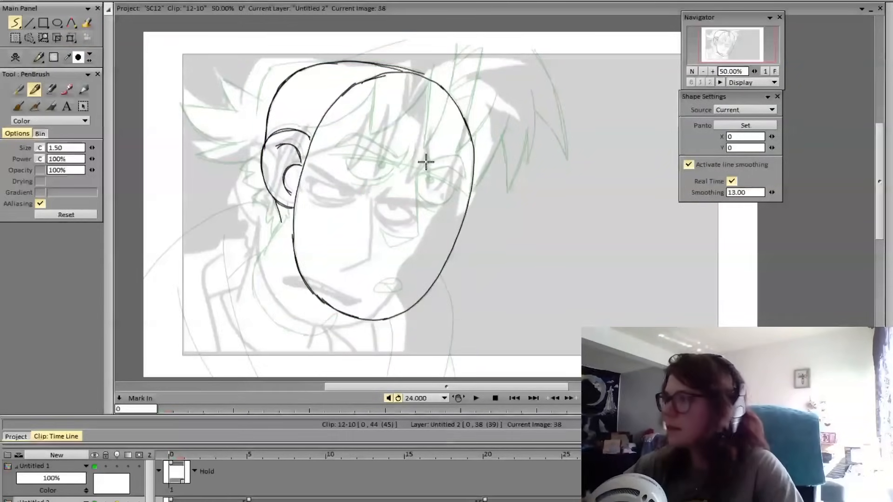
Draw both angry eyebrows and the furrow lines between them on frame 38, using frame 37 as reference
key(Left)
key(Right)
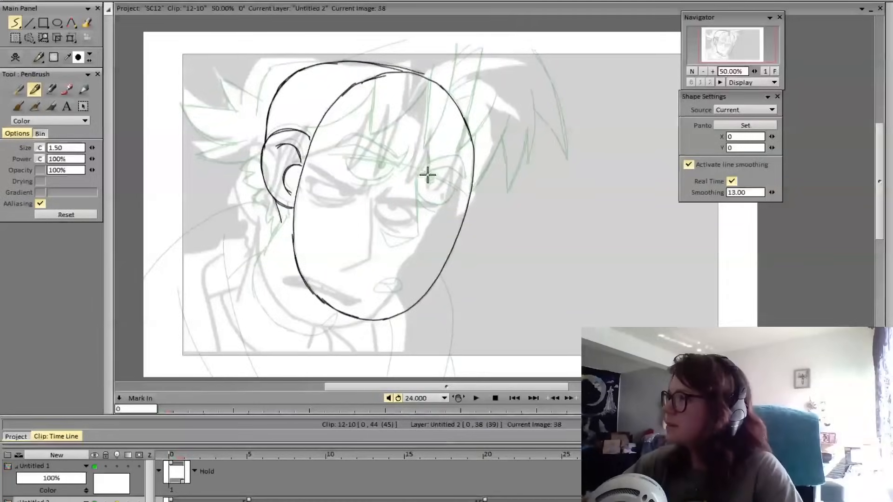
mouse_move(410, 146)
mouse_down()
mouse_move(404, 155)
mouse_move(335, 154)
mouse_move(403, 154)
mouse_move(411, 145)
mouse_move(419, 168)
mouse_move(452, 169)
mouse_move(464, 184)
mouse_move(465, 160)
mouse_move(434, 158)
mouse_move(431, 148)
mouse_up()
key(Left)
key(Right)
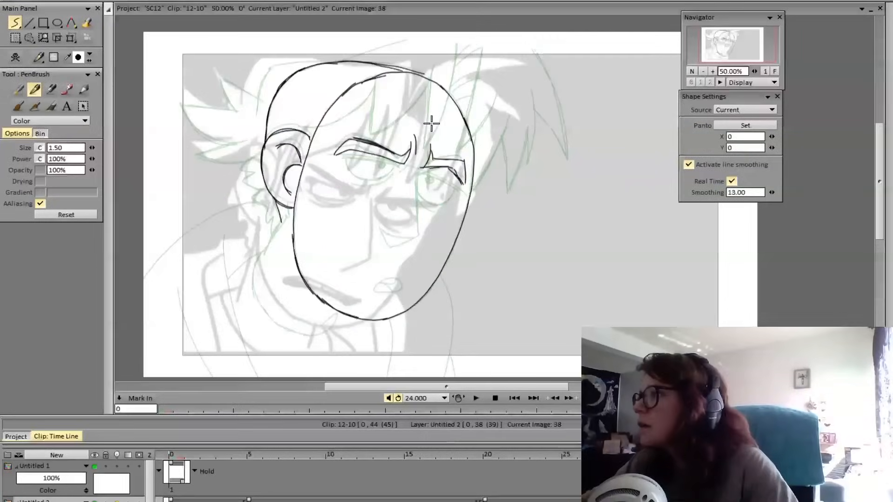
Draw the nose down from the far brow and outline both narrowed eyes beneath the eyebrows
mouse_move(345, 159)
mouse_down()
mouse_move(397, 167)
mouse_move(345, 160)
mouse_move(353, 173)
mouse_move(386, 177)
mouse_move(408, 137)
mouse_move(428, 182)
mouse_move(418, 173)
mouse_move(457, 188)
mouse_move(428, 176)
mouse_move(449, 184)
mouse_move(428, 180)
mouse_move(420, 234)
mouse_up()
key(ctrl+z)
key(ctrl+z)
mouse_move(417, 174)
mouse_down()
mouse_move(418, 234)
mouse_move(389, 247)
mouse_move(381, 231)
mouse_up()
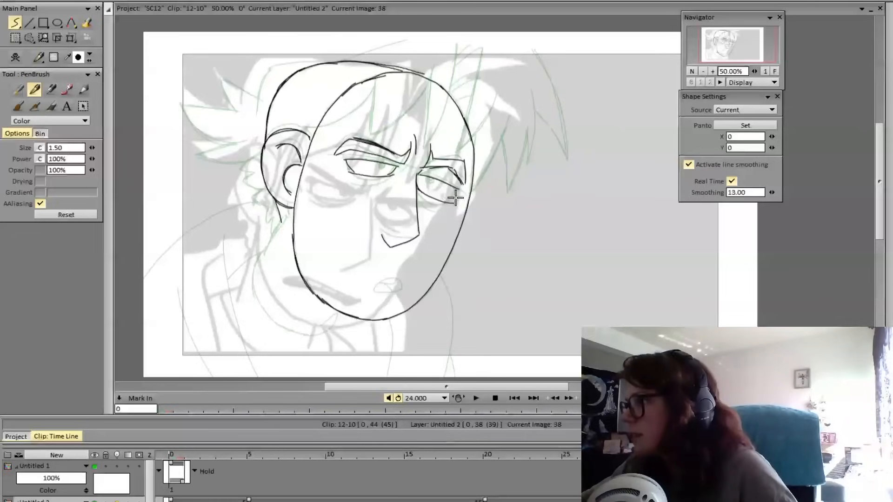
Refine the far eye's outline, then add pupils and short under-eye lines to both eyes
key(ctrl+z)
mouse_move(417, 188)
mouse_down()
mouse_move(456, 188)
mouse_move(453, 204)
mouse_move(454, 187)
mouse_move(431, 180)
mouse_up()
key(ctrl+z)
key(ctrl+z)
drag(380, 164, 357, 183)
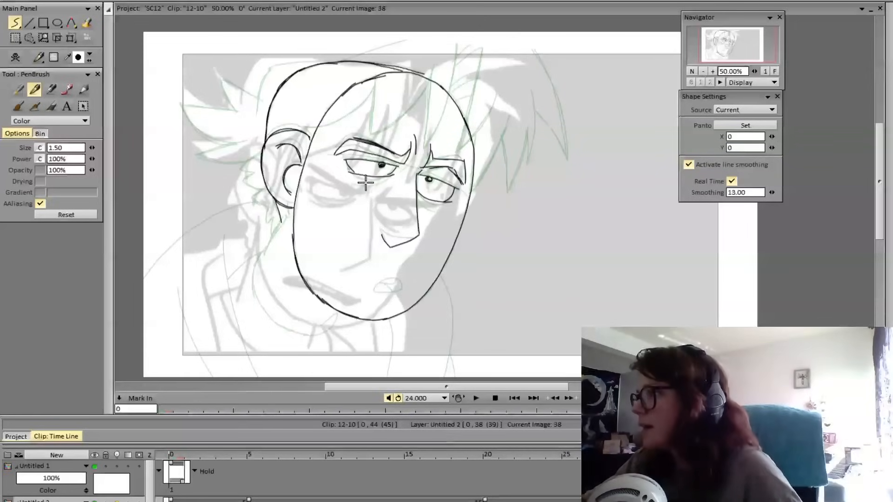
drag(418, 198, 433, 208)
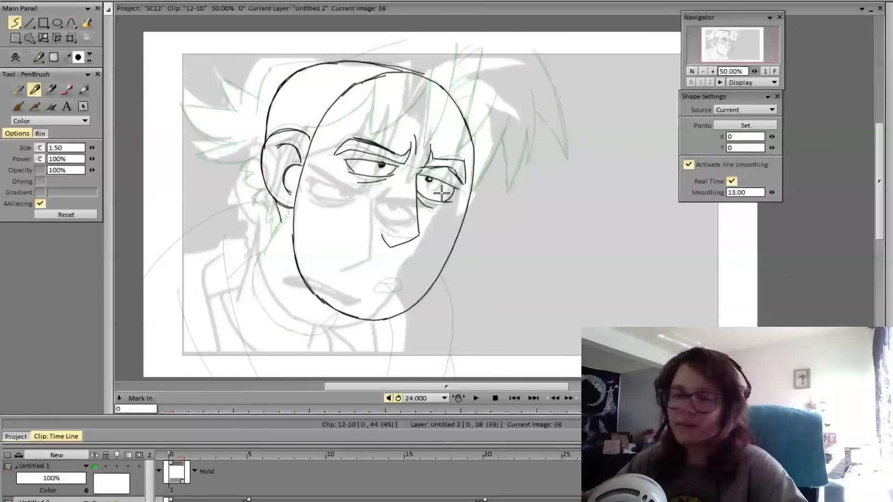
Flip repeatedly between frames 37 and 38 to compare the new facial features with the previous pose
key(Left)
key(Right)
key(Left)
key(Right)
key(Left)
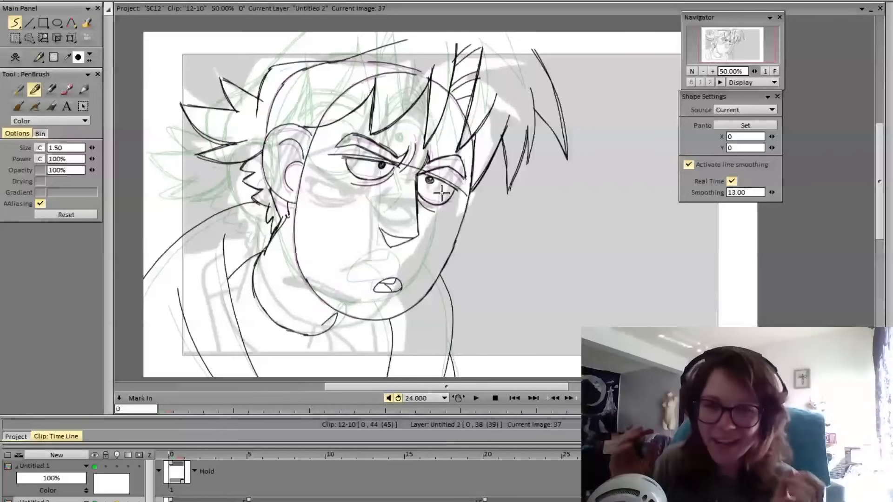
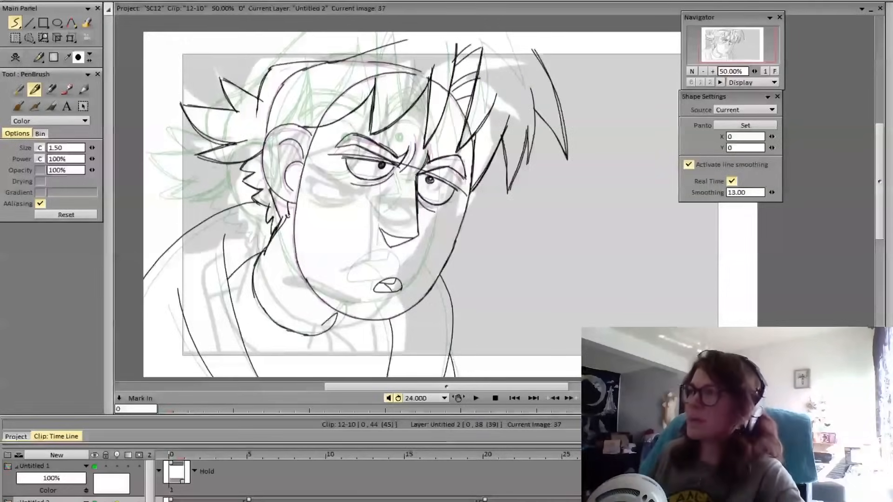
Compare frame 38's head shape, ear, brows, eyes and nose against frame 37 by flipping between the two frames
key(Right)
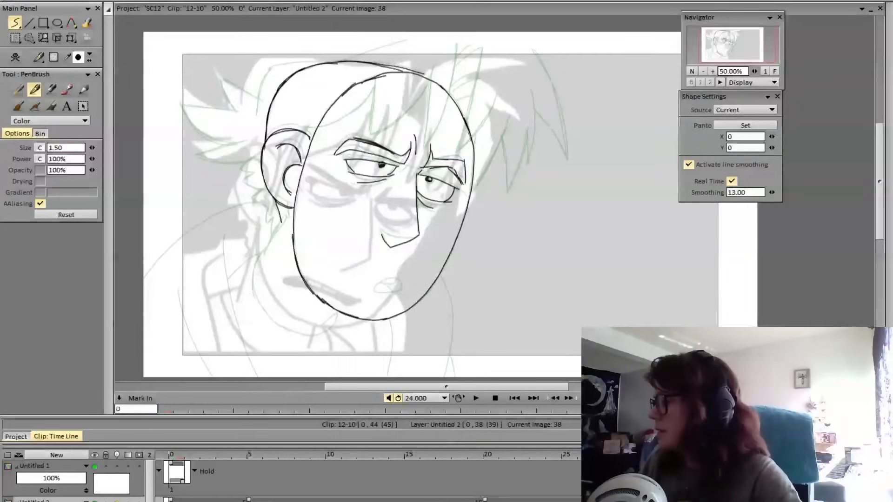
key(Left)
key(Right)
key(Left)
key(Right)
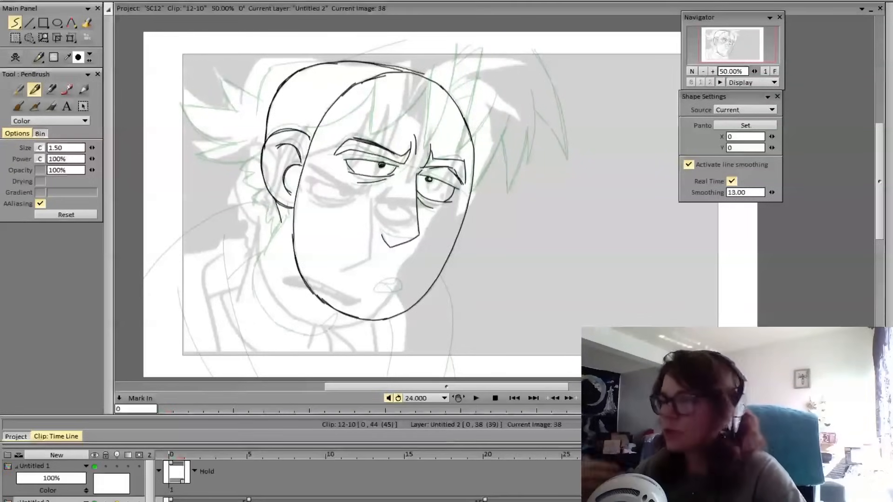
key(Left)
key(Right)
key(Left)
key(Right)
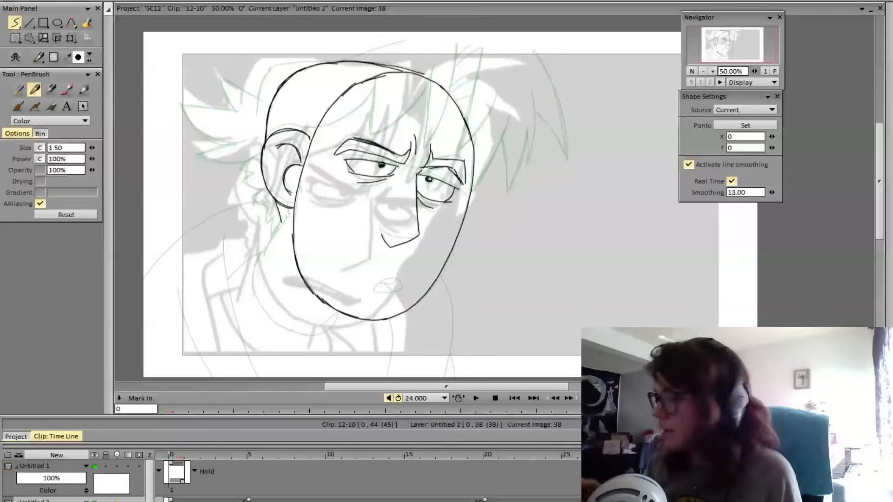
key(Left)
key(Right)
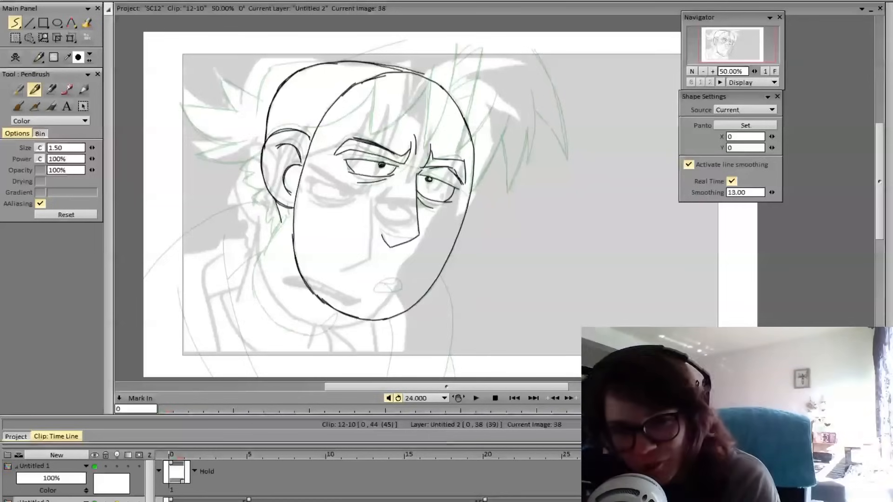
key(Left)
key(Right)
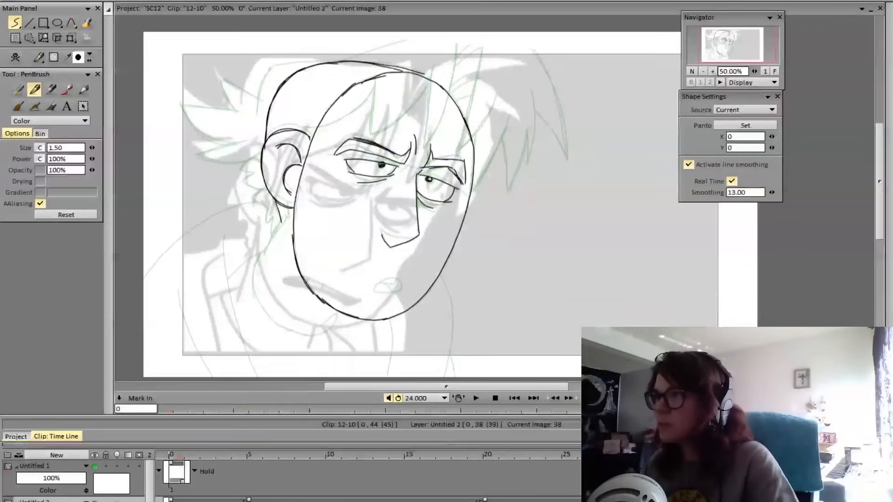
key(Left)
key(Right)
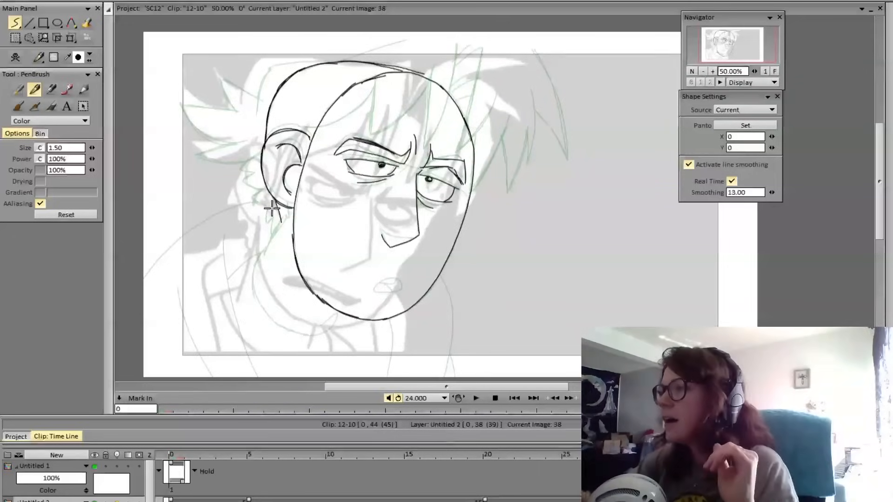
Draw a short neck line on frame 38, slanting down from below the ear toward the collar
drag(282, 217, 259, 256)
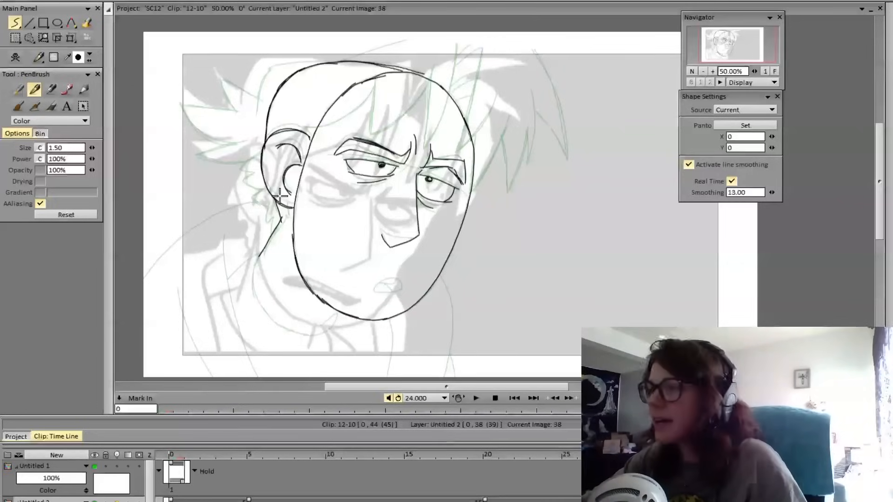
key(ctrl+z)
drag(282, 217, 260, 259)
key(ctrl+z)
drag(282, 218, 264, 258)
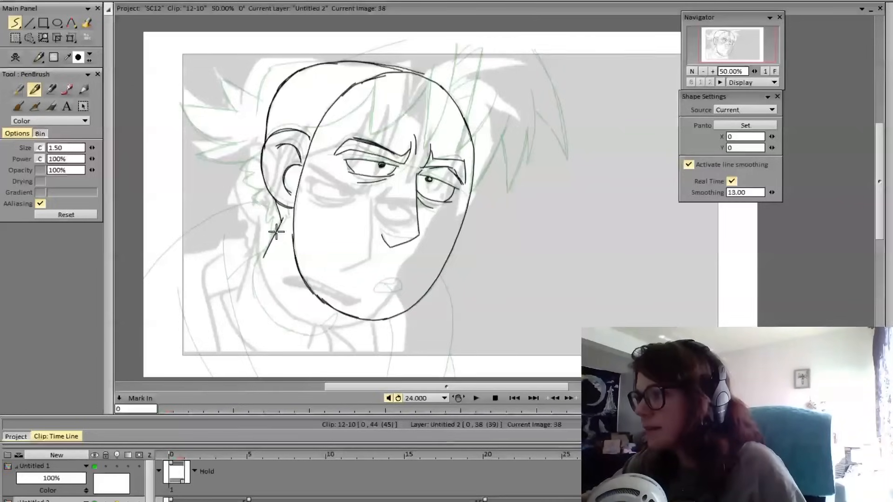
key(ctrl+z)
drag(282, 220, 263, 257)
key(ctrl+z)
drag(281, 221, 263, 256)
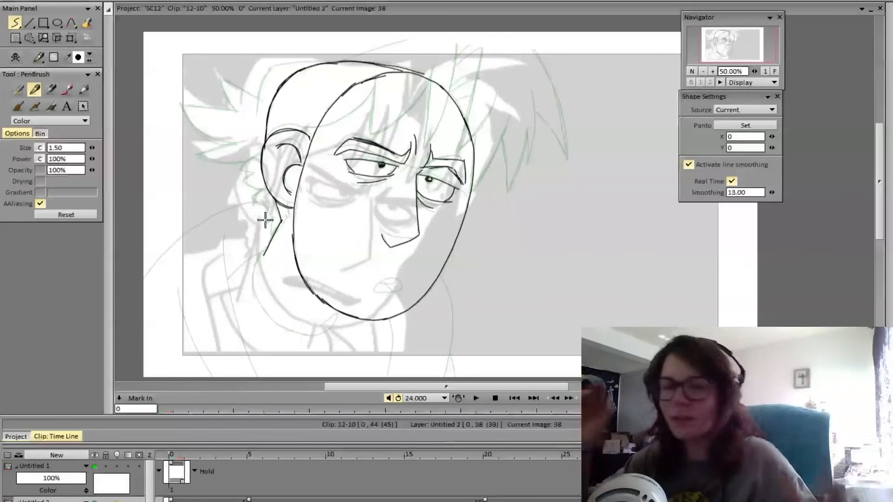
key(ctrl+z)
drag(281, 220, 265, 253)
key(ctrl+z)
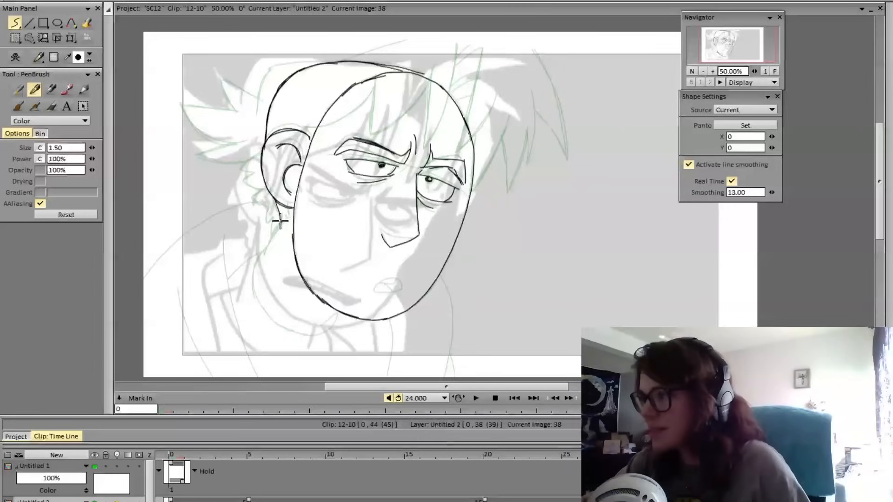
drag(281, 222, 265, 254)
key(ctrl+z)
drag(281, 222, 263, 255)
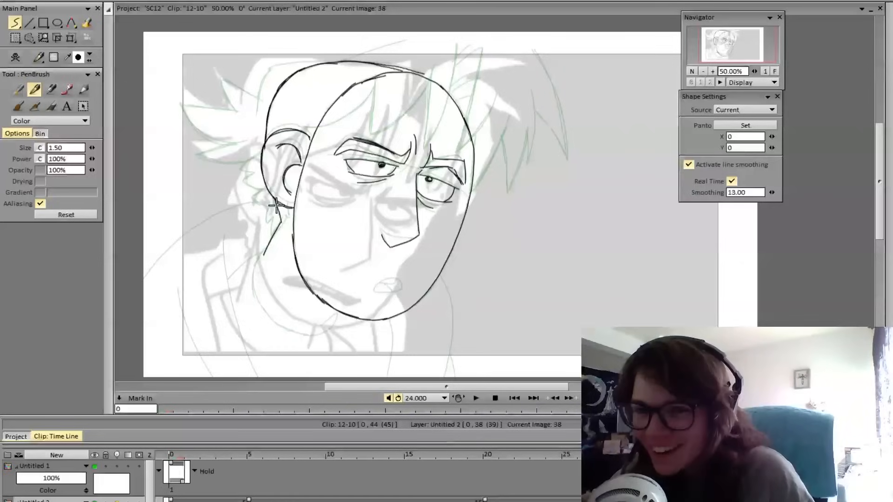
Draw the curved collar line from the neck around under the jaw, with a short fold line beneath the chin
drag(340, 312, 323, 323)
key(ctrl+z)
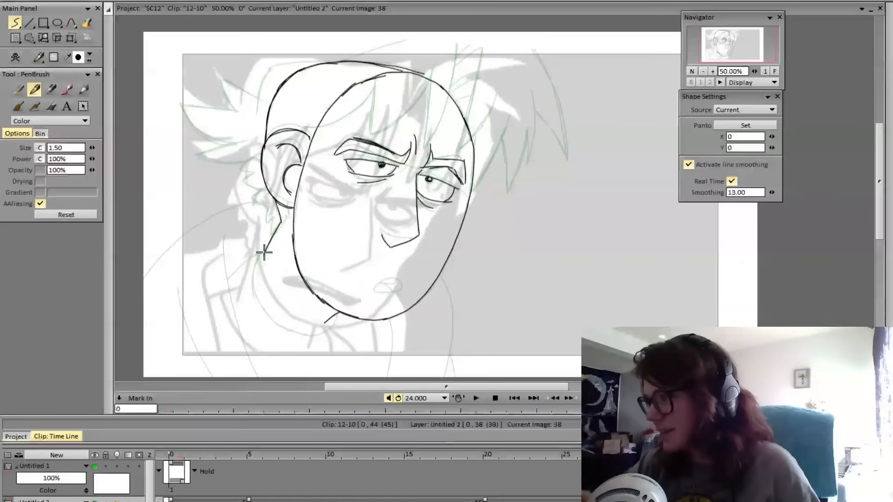
mouse_move(264, 256)
mouse_down()
mouse_move(254, 274)
mouse_move(257, 299)
mouse_move(299, 329)
mouse_up()
key(ctrl+z)
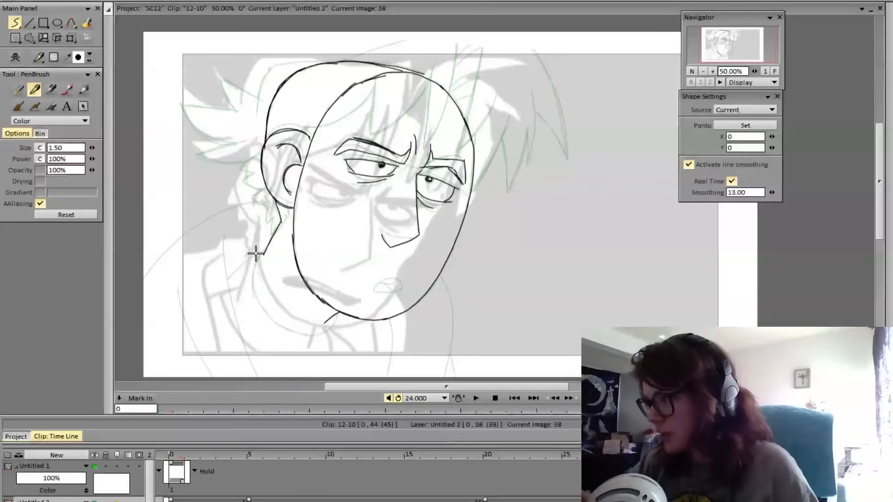
drag(255, 253, 261, 303)
drag(281, 325, 313, 332)
key(ctrl+z)
mouse_move(265, 250)
mouse_down()
mouse_move(254, 292)
mouse_move(280, 326)
mouse_move(327, 329)
mouse_move(340, 307)
mouse_up()
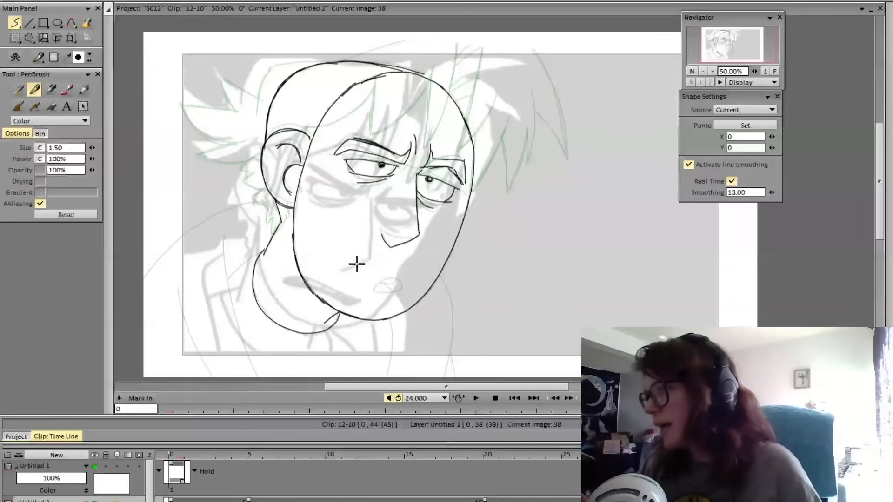
drag(258, 259, 273, 323)
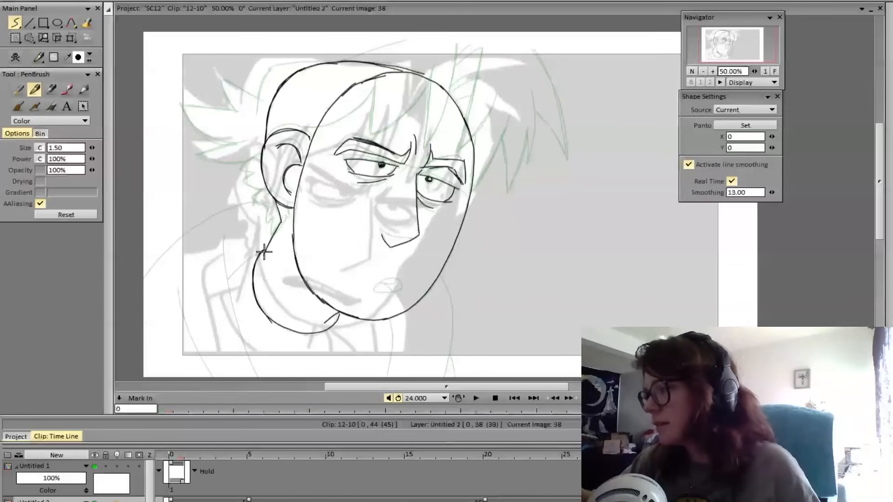
Flip between frames 37 and 38 to check how the head, nose, neck and collar move from the previous pose
key(Left)
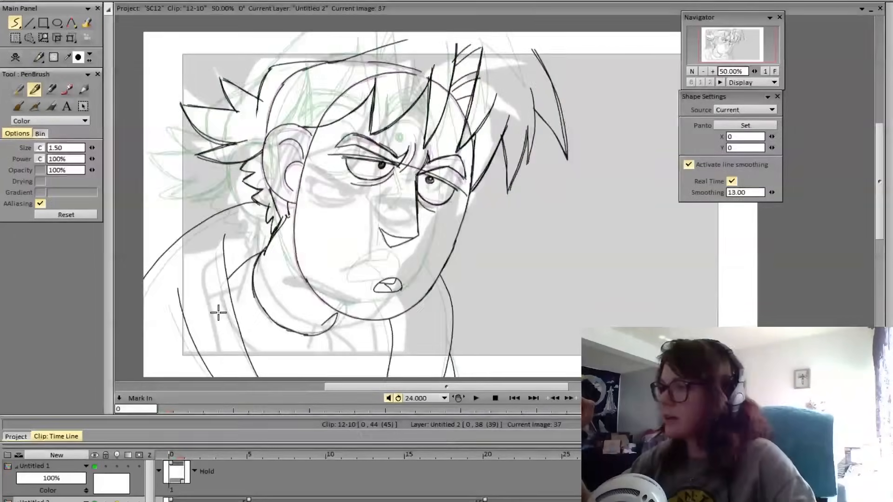
key(Right)
key(Left)
key(Right)
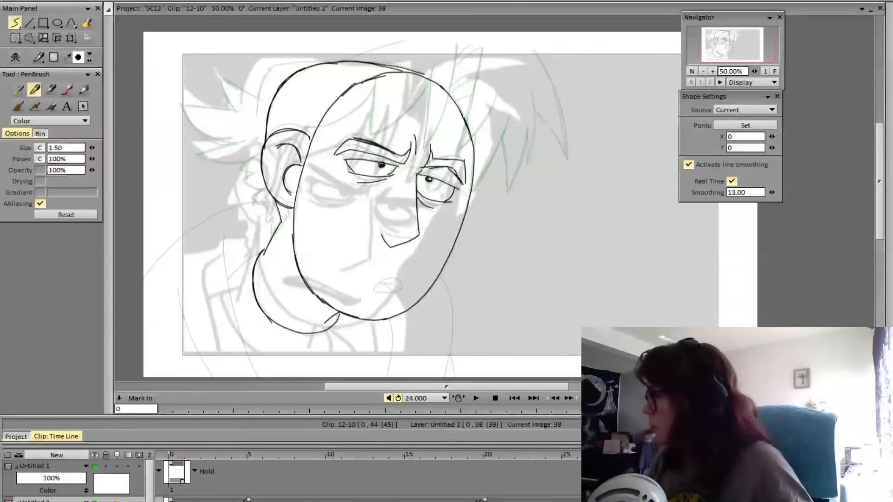
key(Left)
key(Right)
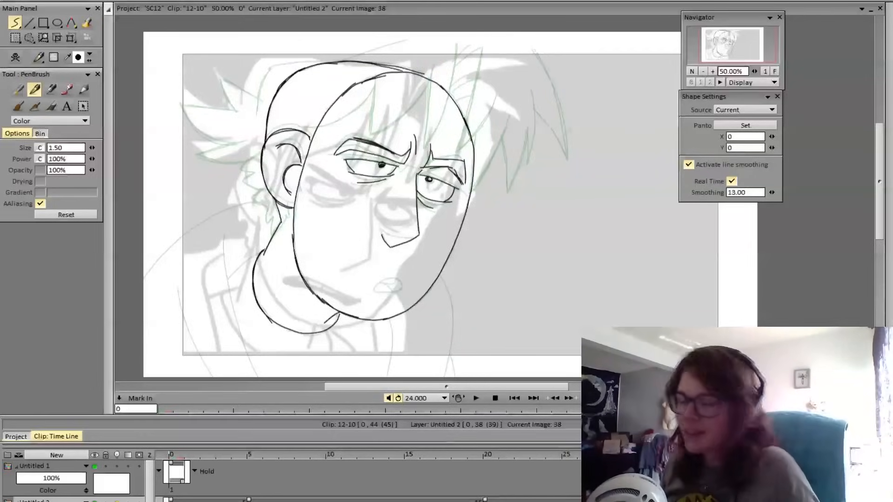
key(Left)
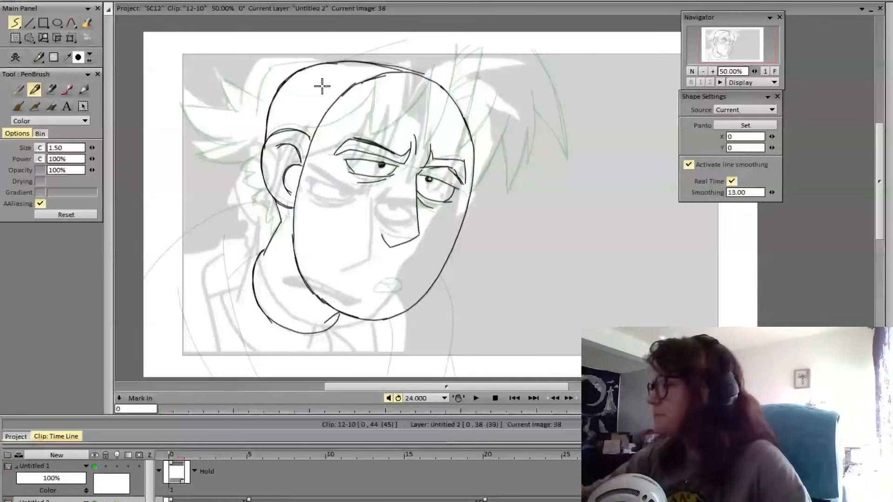
key(Left)
key(Right)
key(Left)
key(Right)
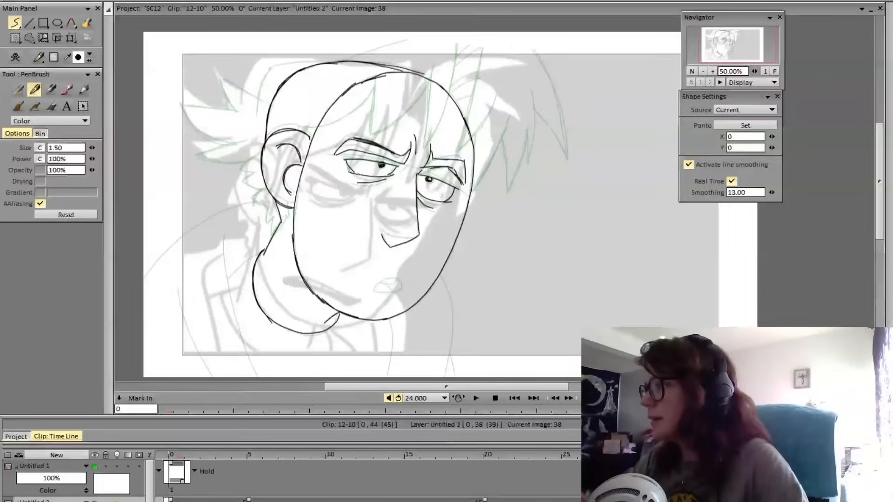
drag(381, 234, 391, 247)
key(Left)
key(Right)
key(Left)
key(Right)
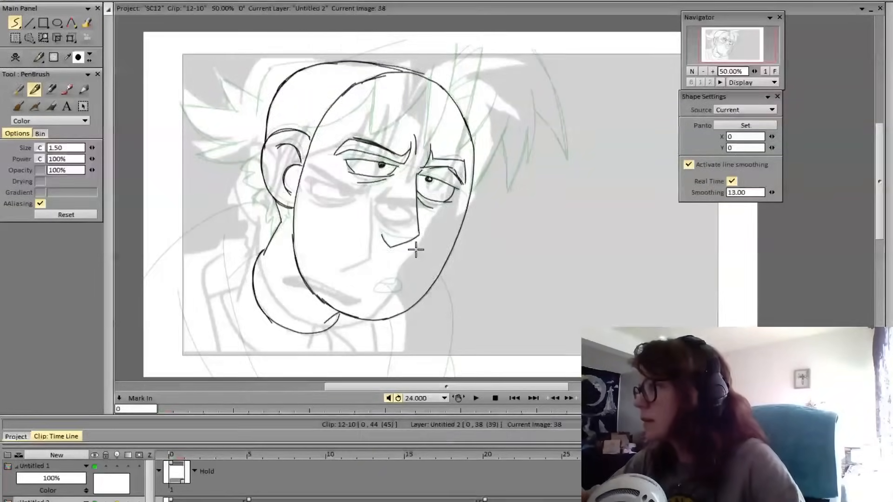
key(Left)
key(Right)
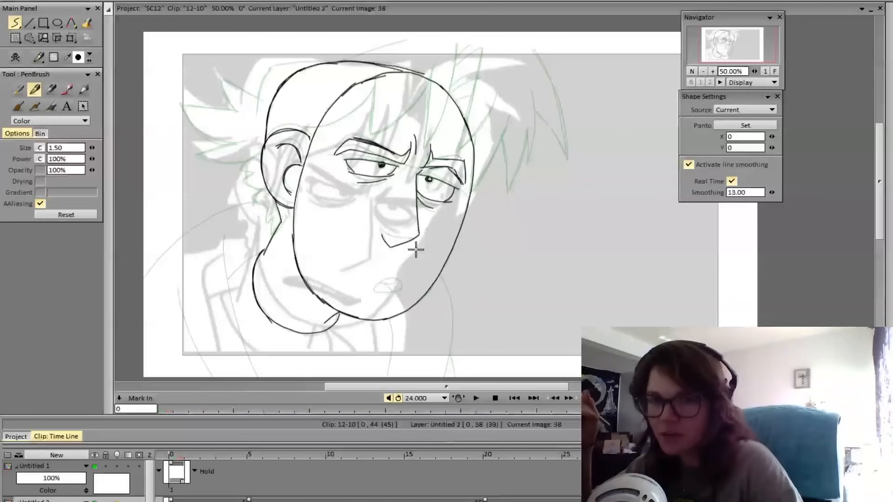
key(Left)
key(Right)
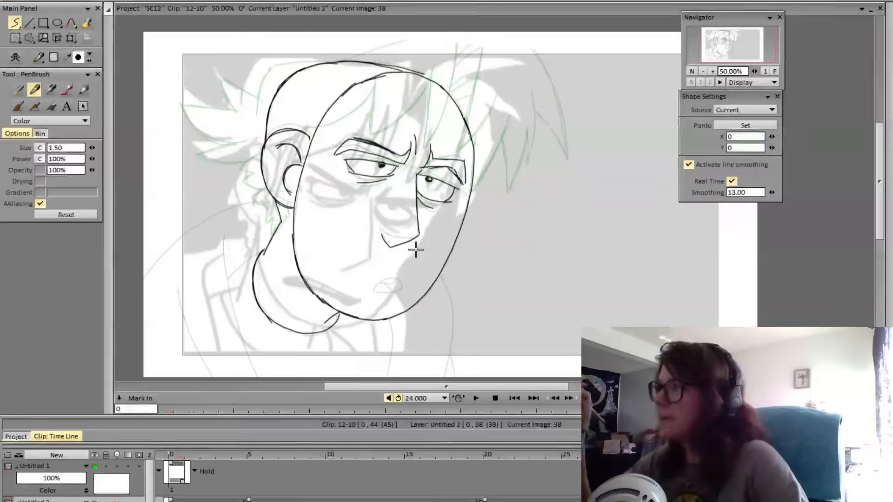
key(Left)
key(Right)
drag(331, 65, 409, 32)
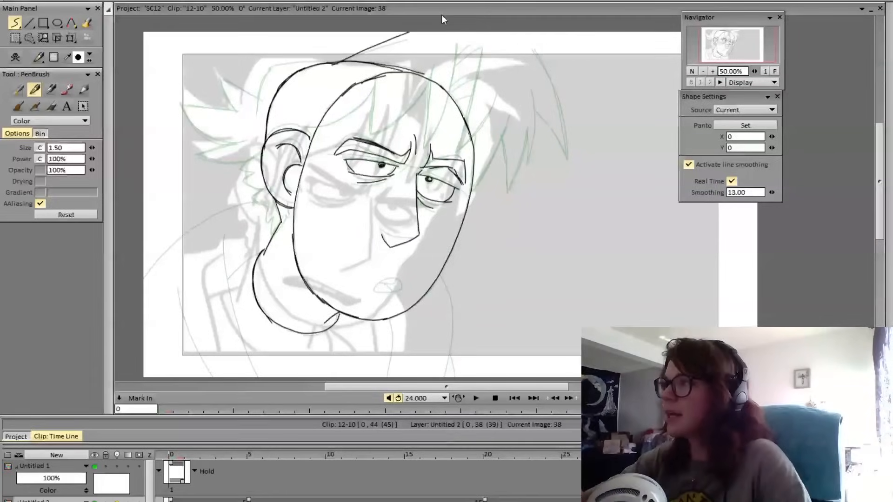
key(ctrl+z)
drag(331, 64, 431, 32)
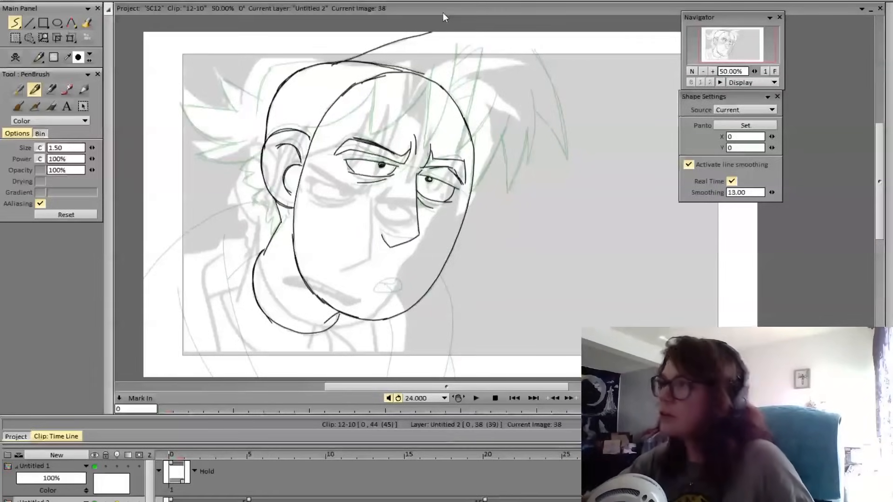
key(ctrl+z)
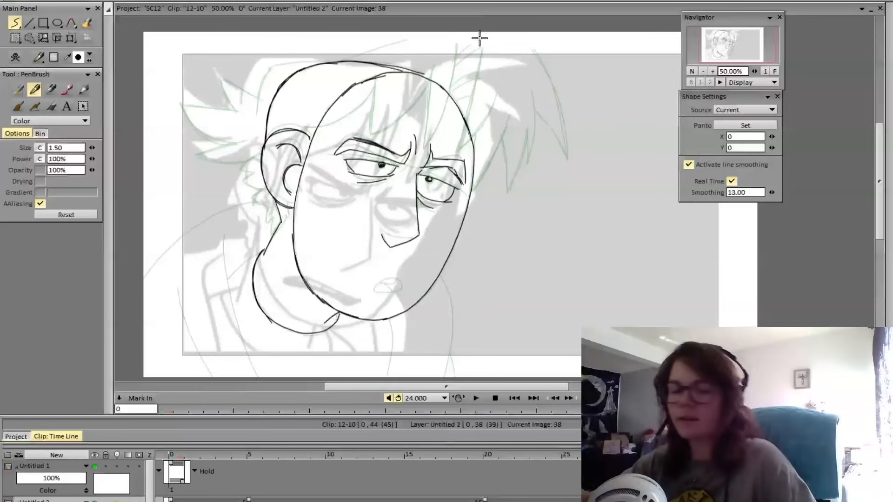
Transform frame 38's whole drawing, rotating it slightly counterclockwise and shifting it a little right and down
click(71, 39)
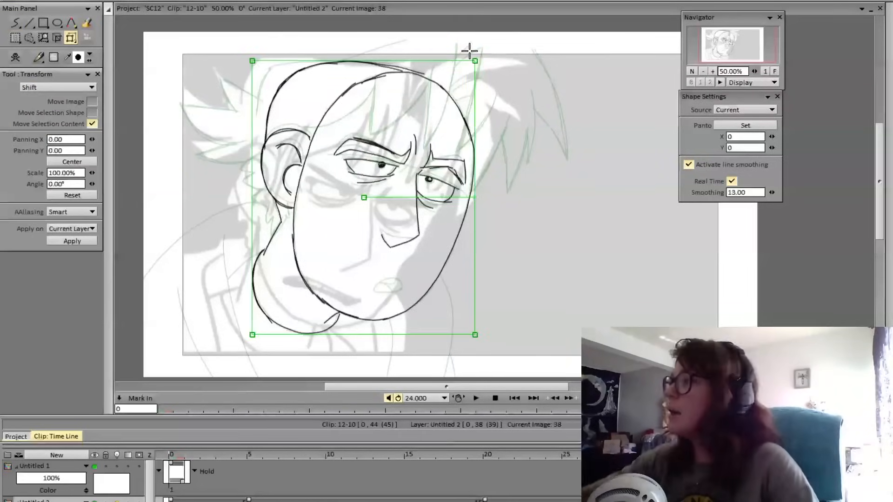
drag(471, 193, 474, 195)
key(Return)
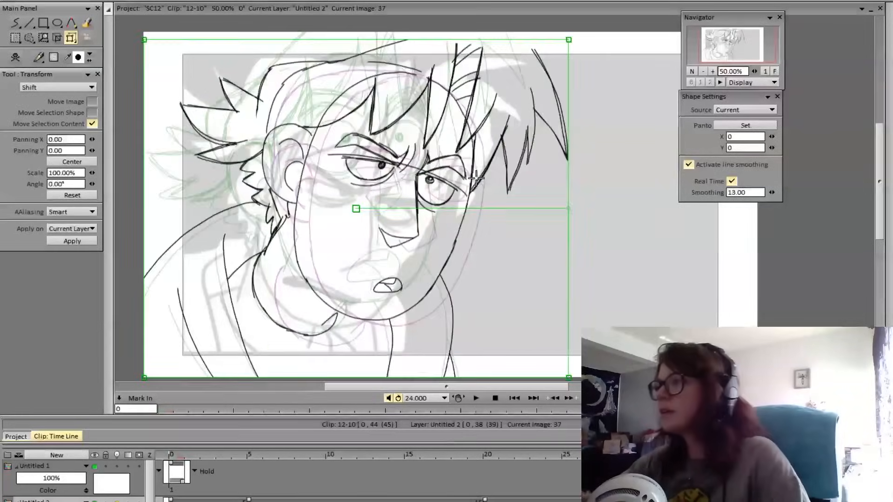
Lasso the neck and collar lines on frame 38, delete them and clear the selection
click(29, 37)
mouse_move(300, 240)
mouse_down()
mouse_move(288, 221)
mouse_move(295, 351)
mouse_move(378, 340)
mouse_move(303, 265)
mouse_move(299, 216)
mouse_up()
key(Delete)
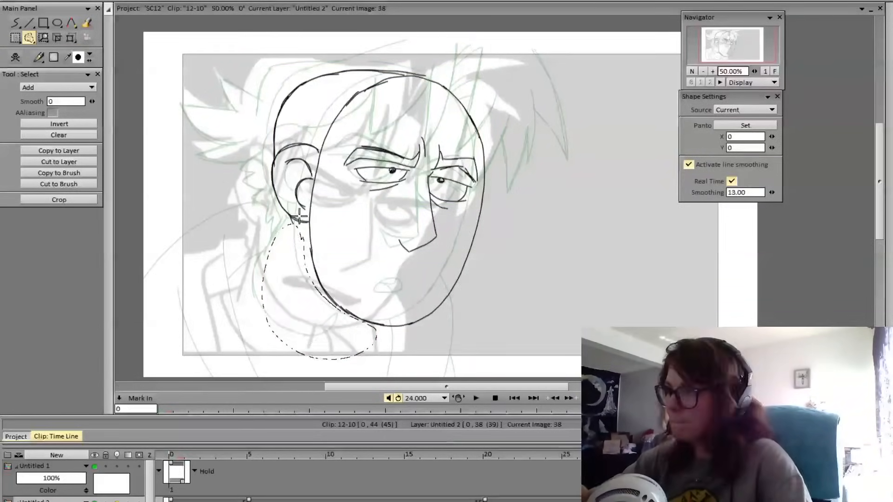
mouse_move(30, 39)
click(77, 142)
click(15, 23)
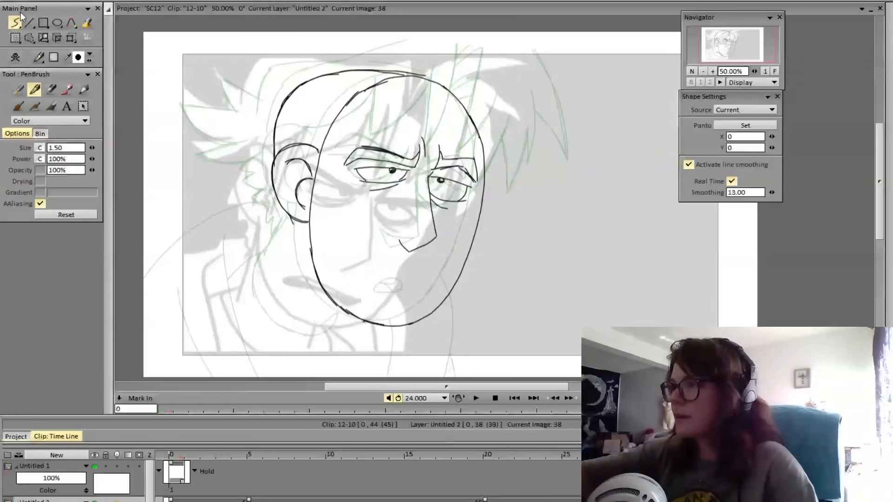
Transform the remaining head drawing with panning X 10, Y -18 and angle 2.33°, and compare it with frame 37
click(72, 38)
drag(487, 200, 476, 193)
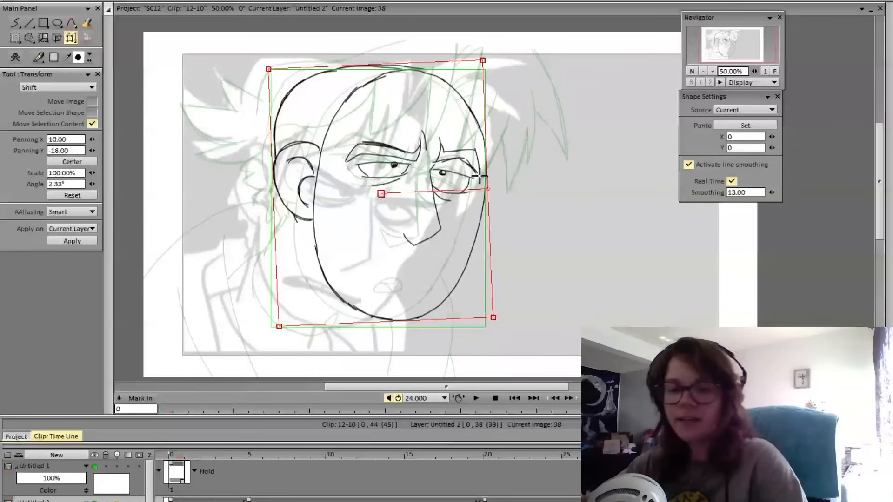
key(Return)
key(Left)
key(Right)
key(Left)
key(Right)
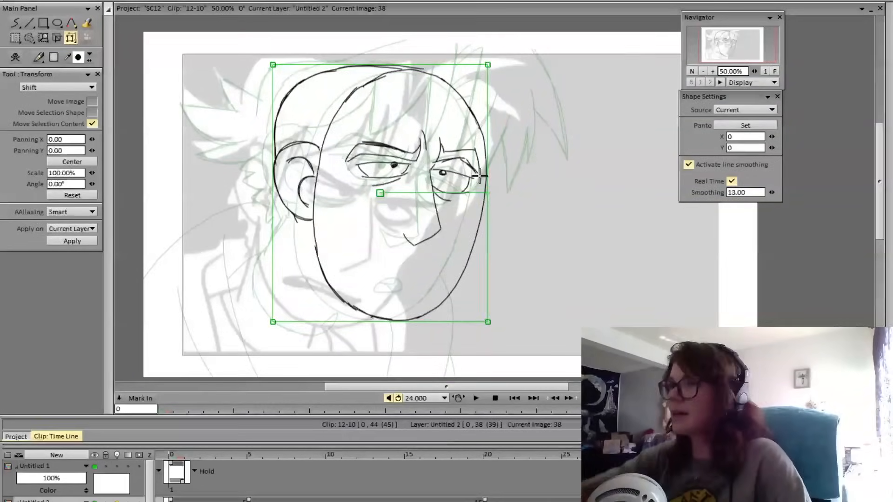
Redraw the neck line slanting down from below the repositioned ear with the pen brush, and check it against frame 37
click(16, 23)
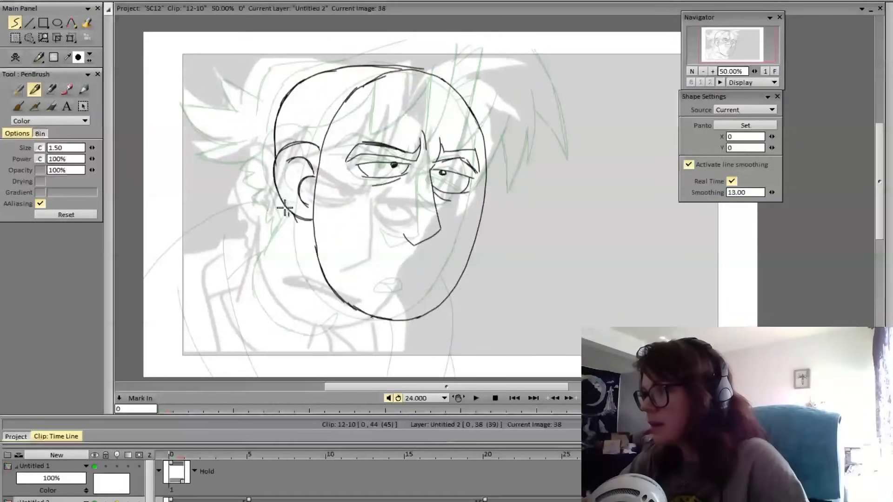
mouse_move(288, 217)
mouse_down()
mouse_move(261, 250)
mouse_move(289, 218)
mouse_up()
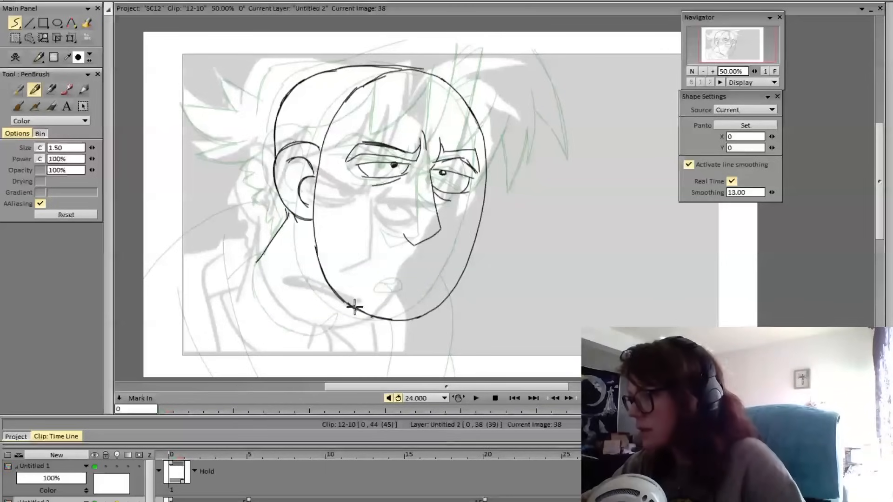
key(Left)
key(Right)
key(Left)
key(Right)
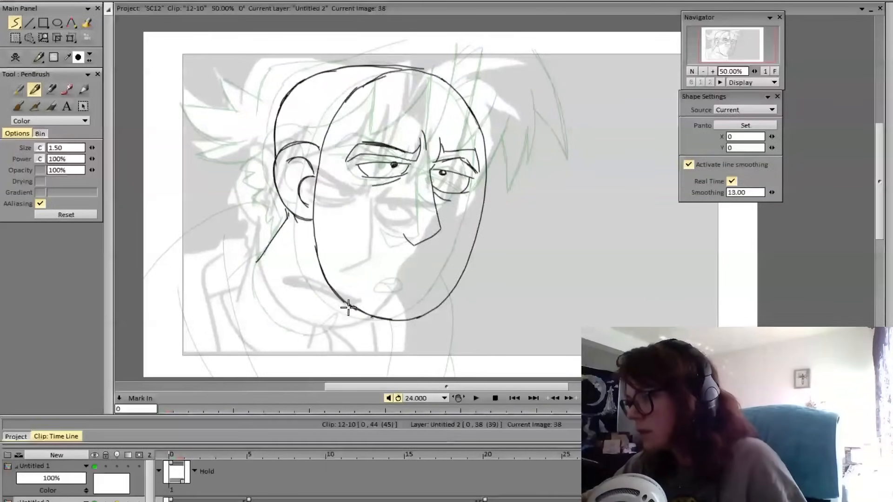
drag(349, 306, 323, 325)
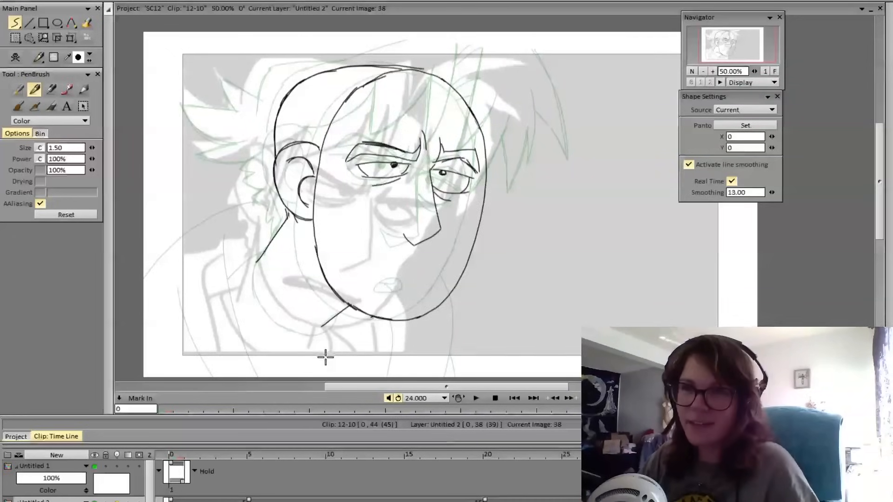
mouse_move(260, 253)
mouse_down()
mouse_move(253, 274)
mouse_move(273, 316)
mouse_up()
key(ctrl+z)
mouse_move(260, 256)
mouse_down()
mouse_move(255, 289)
mouse_move(284, 330)
mouse_move(318, 334)
mouse_move(340, 310)
mouse_up()
key(Left)
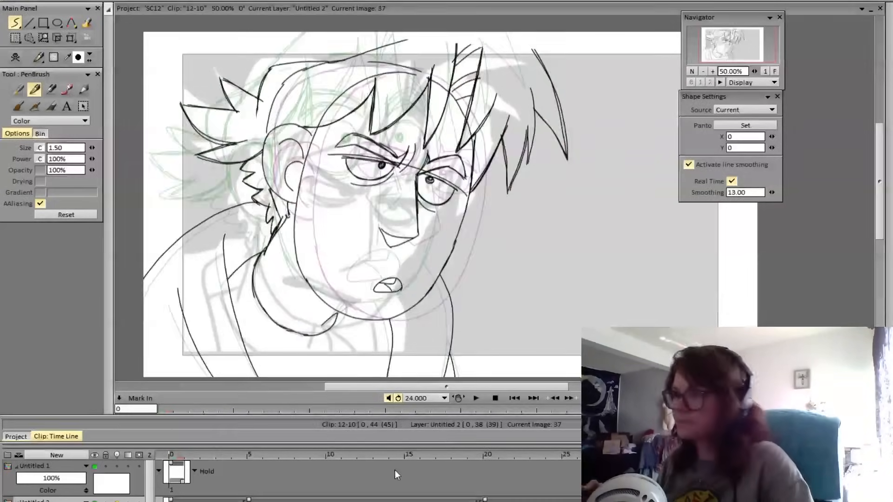
key(Right)
key(Left)
key(Right)
key(Left)
key(Right)
key(Left)
key(Right)
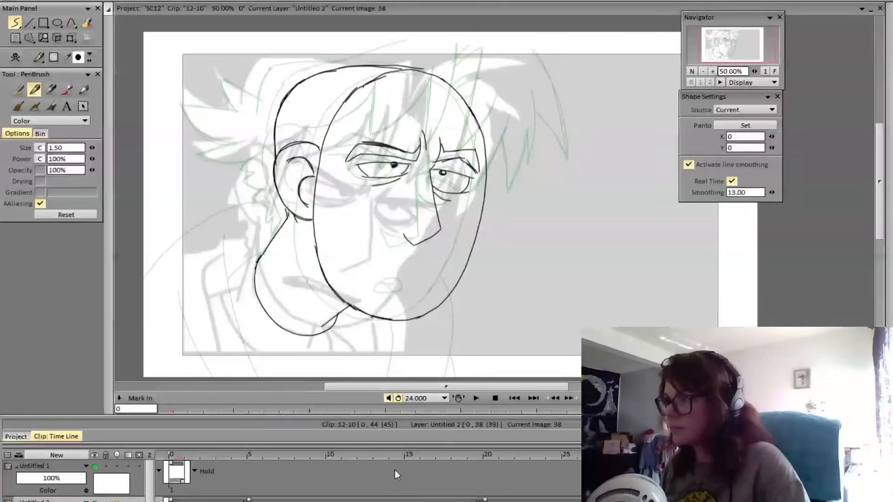
key(Left)
key(Right)
key(Left)
key(Right)
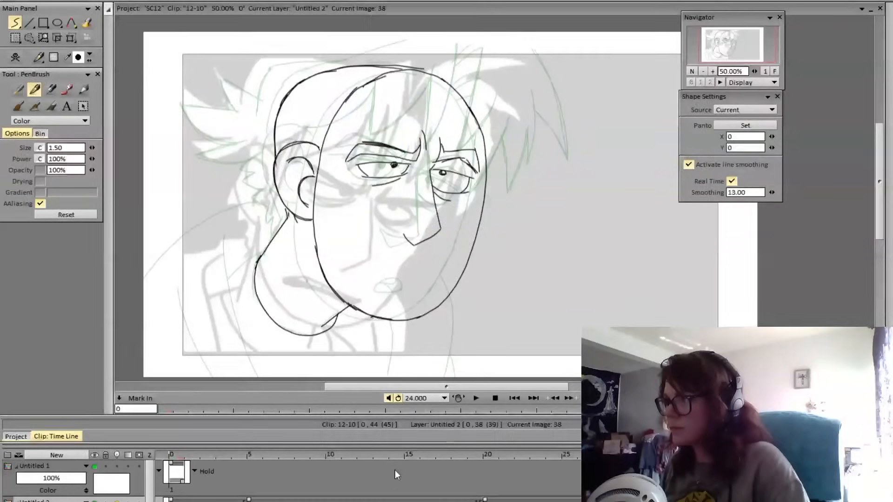
key(Left)
key(Right)
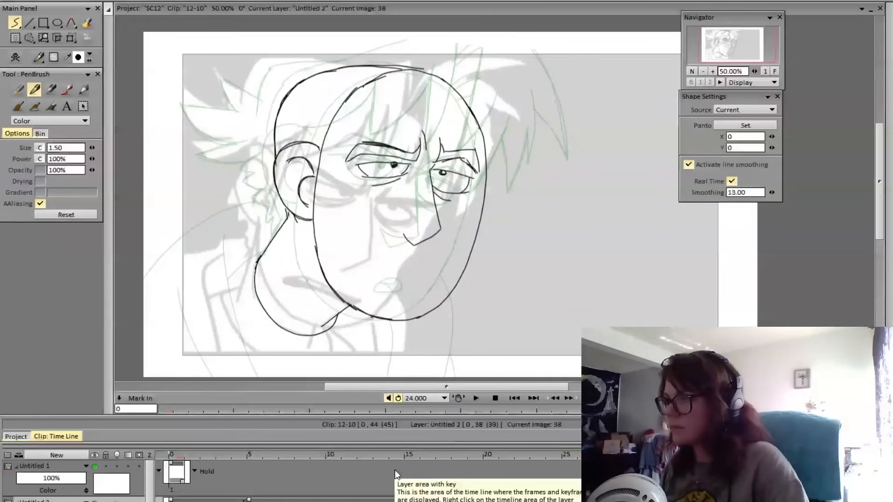
key(ctrl+z)
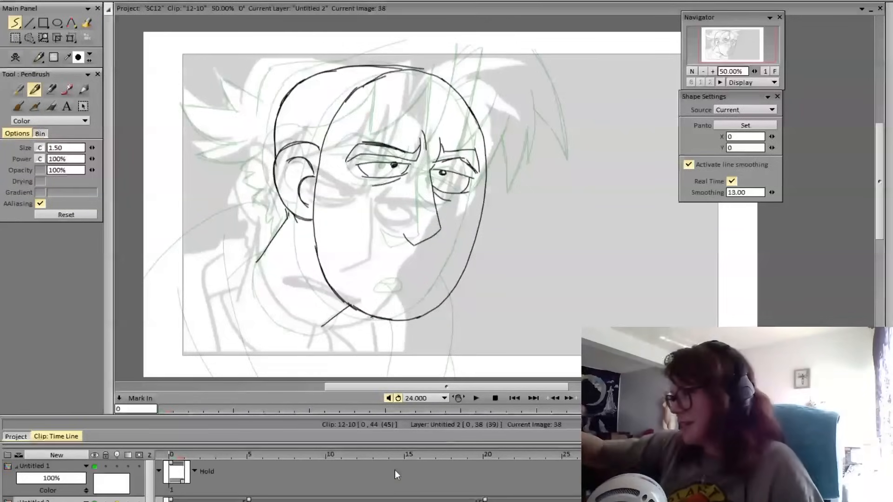
key(ctrl+z)
key(ctrl+z)
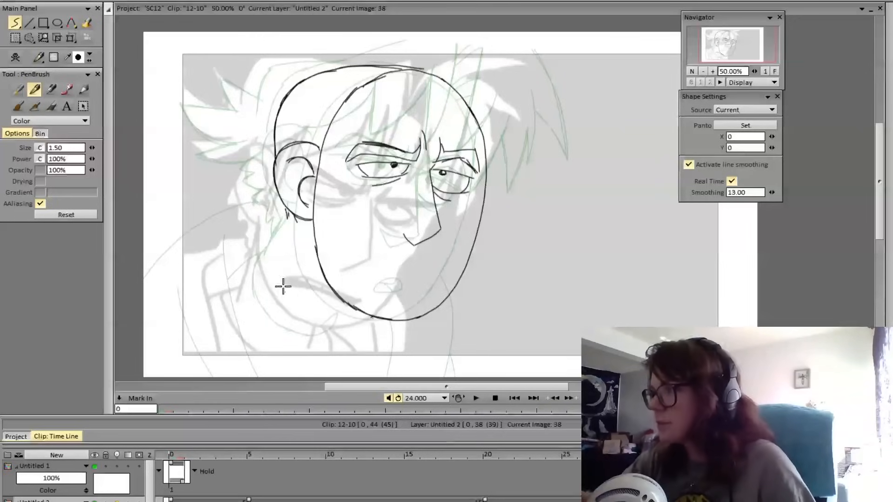
Draw frame 38's back and front shoulder outlines plus the neck and rounded collar under the jaw, and compare them with frame 37
mouse_move(277, 189)
mouse_down()
mouse_move(235, 193)
mouse_move(142, 297)
mouse_up()
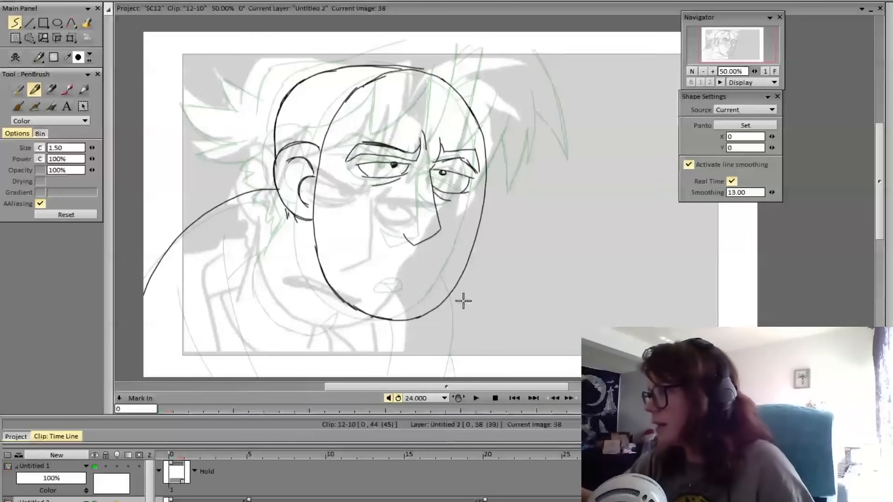
mouse_move(458, 283)
mouse_down()
mouse_move(463, 313)
mouse_move(439, 408)
mouse_move(450, 377)
mouse_up()
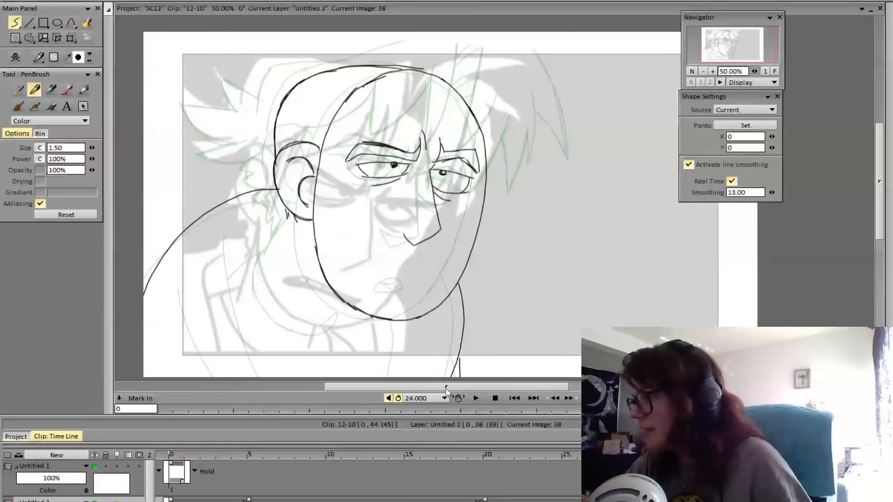
mouse_move(294, 215)
mouse_down()
mouse_move(262, 253)
mouse_move(269, 243)
mouse_move(268, 293)
mouse_move(310, 329)
mouse_move(339, 319)
mouse_up()
key(ctrl+z)
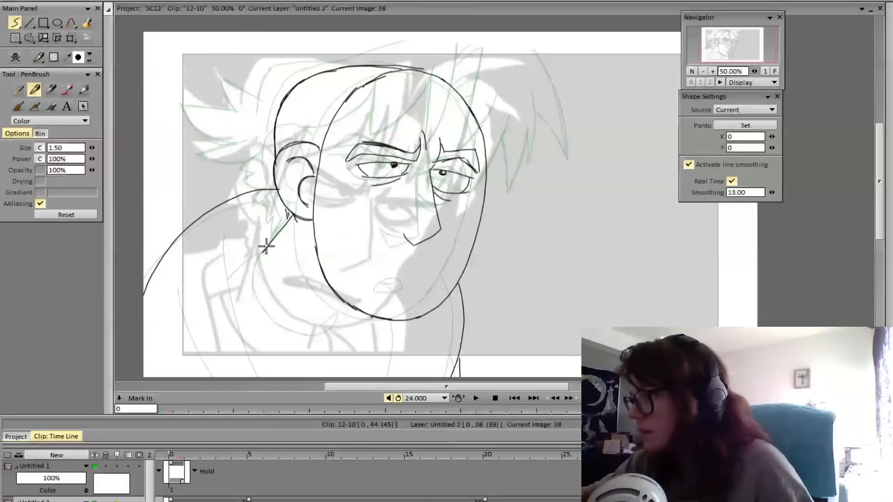
mouse_move(266, 246)
mouse_down()
mouse_move(270, 296)
mouse_move(324, 335)
mouse_move(353, 314)
mouse_move(332, 320)
mouse_up()
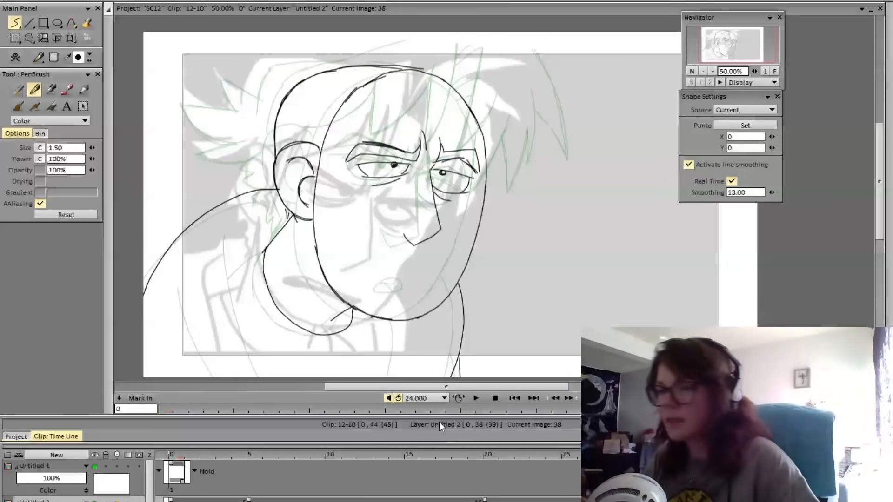
key(Left)
key(Right)
key(Left)
key(Right)
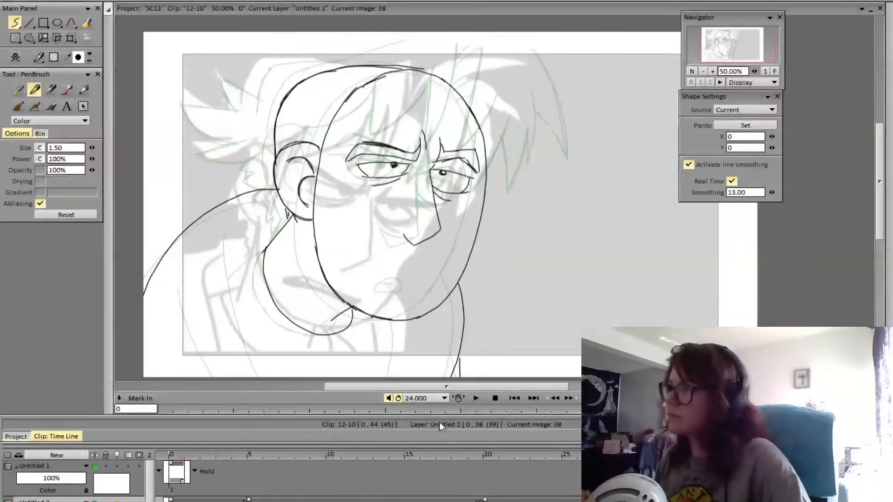
key(Left)
key(Right)
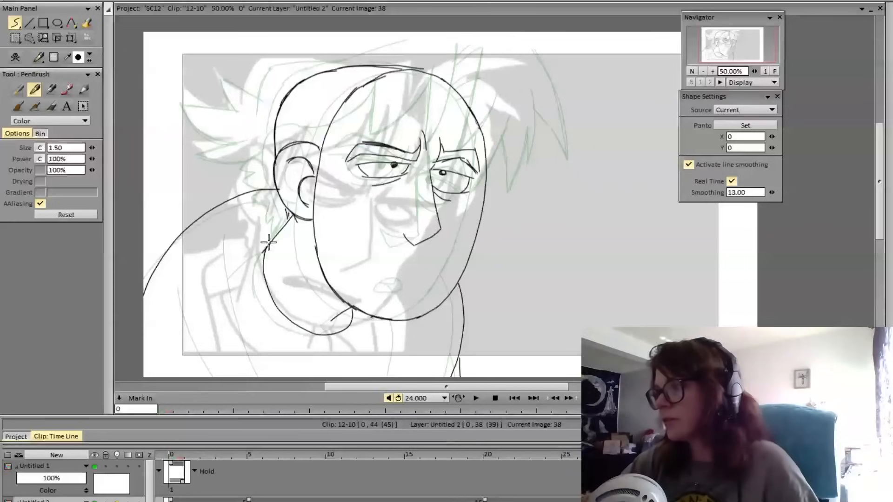
Draw the jacket's collar edge and the long garment lines running down to the canvas bottom on frame 38
drag(279, 236, 227, 281)
mouse_move(237, 227)
mouse_down()
mouse_move(236, 313)
mouse_move(255, 377)
mouse_up()
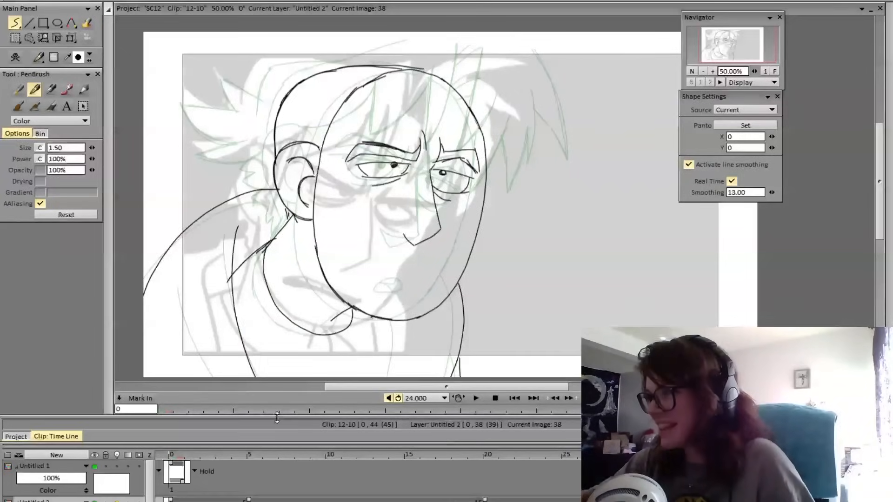
key(ctrl+z)
drag(236, 231, 260, 377)
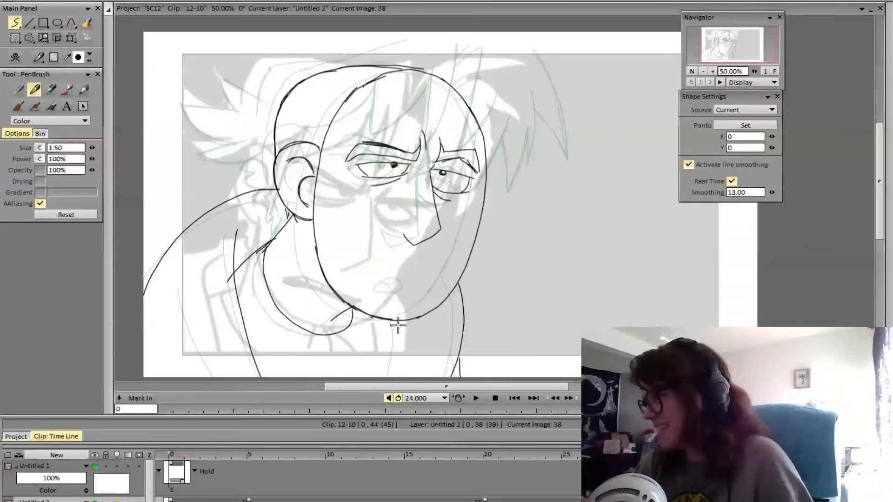
drag(399, 321, 396, 377)
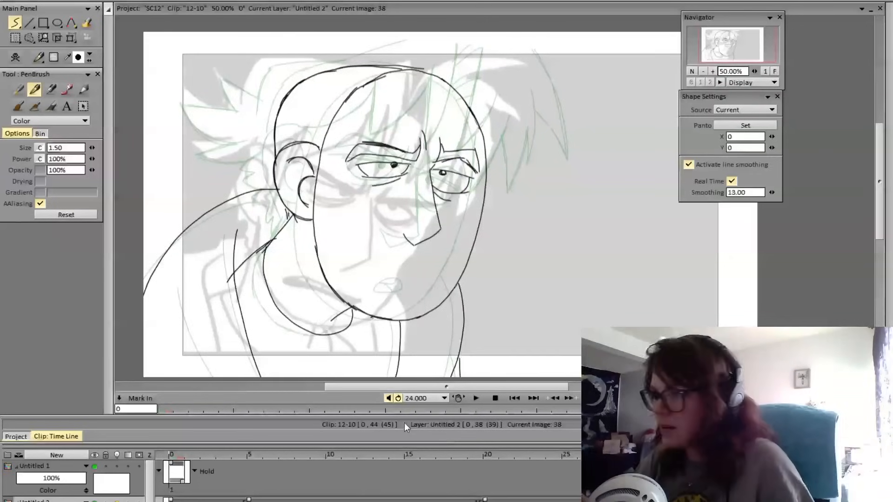
drag(189, 297, 224, 376)
Flip repeatedly between frames 37 and 38 to examine how the head, collar and shoulders move
key(Left)
key(Right)
key(Left)
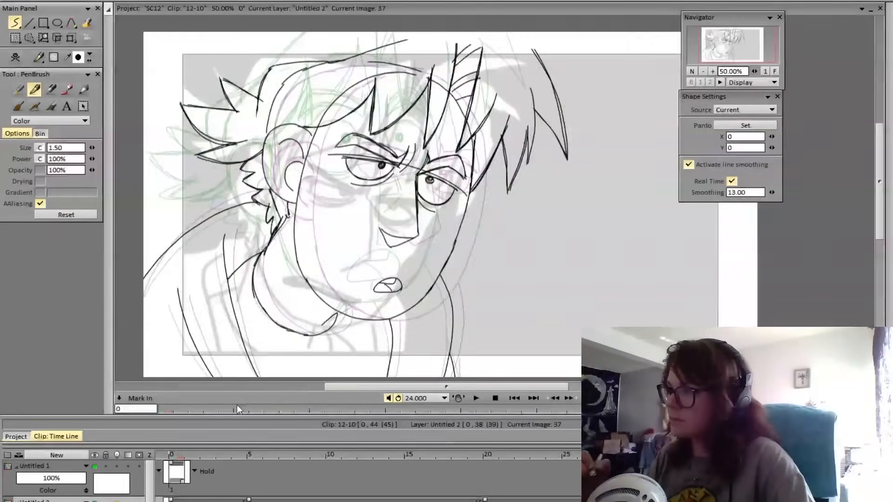
key(Right)
key(Left)
key(Right)
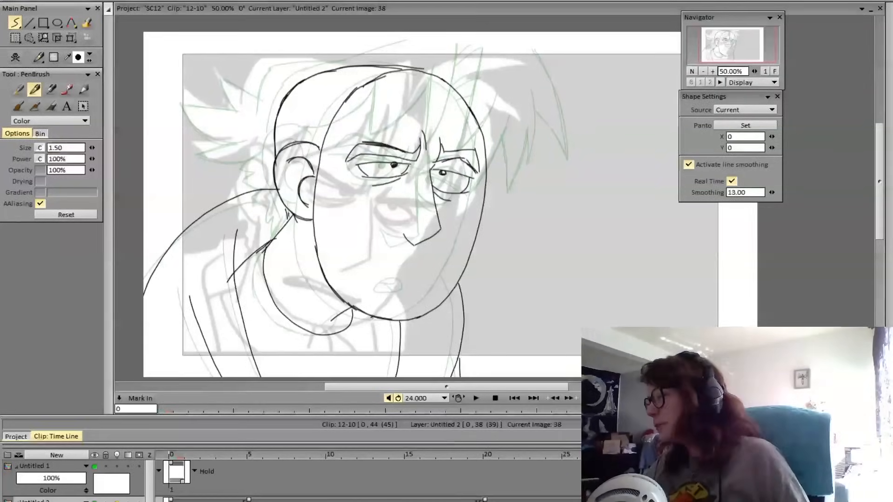
key(Left)
key(Right)
key(Left)
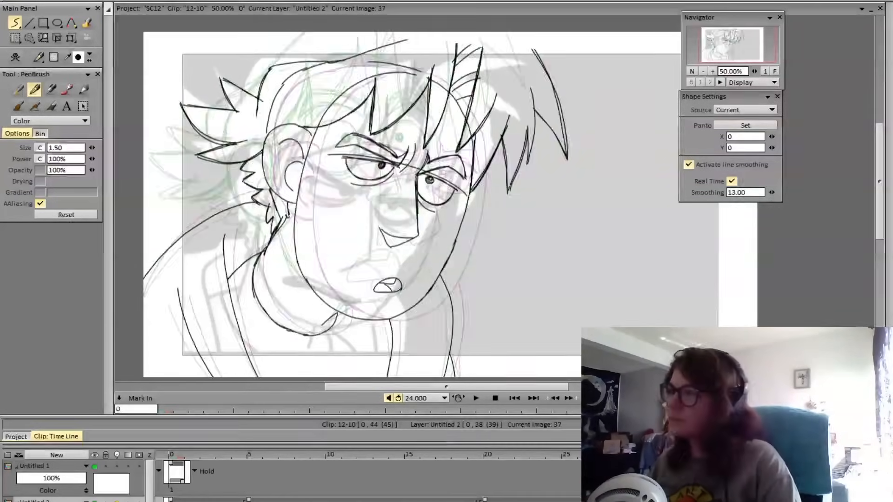
key(Right)
key(Left)
key(Right)
key(Left)
key(Right)
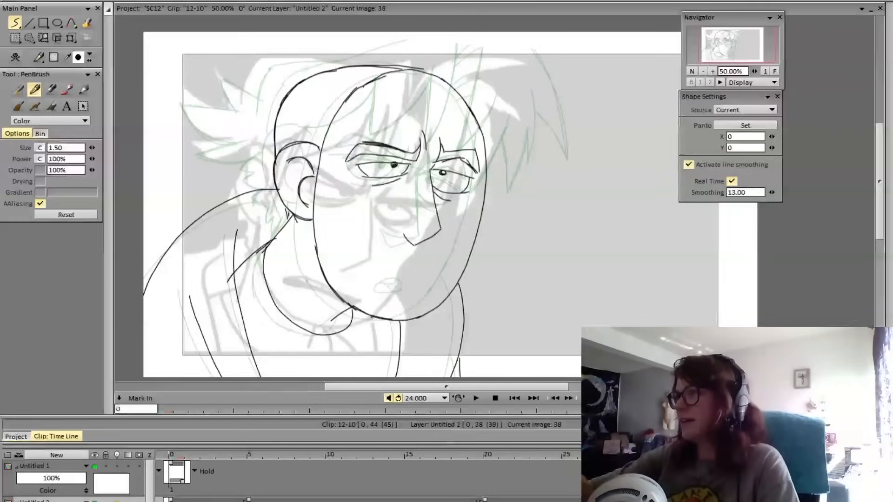
key(Left)
key(Right)
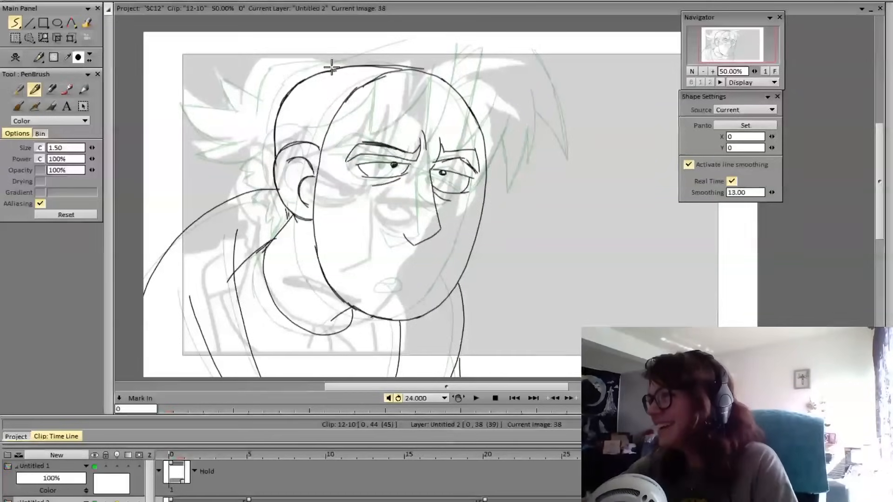
Draw a hair line rising from the crown to the canvas edge and a pointed strand falling between the brows
drag(331, 66, 401, 32)
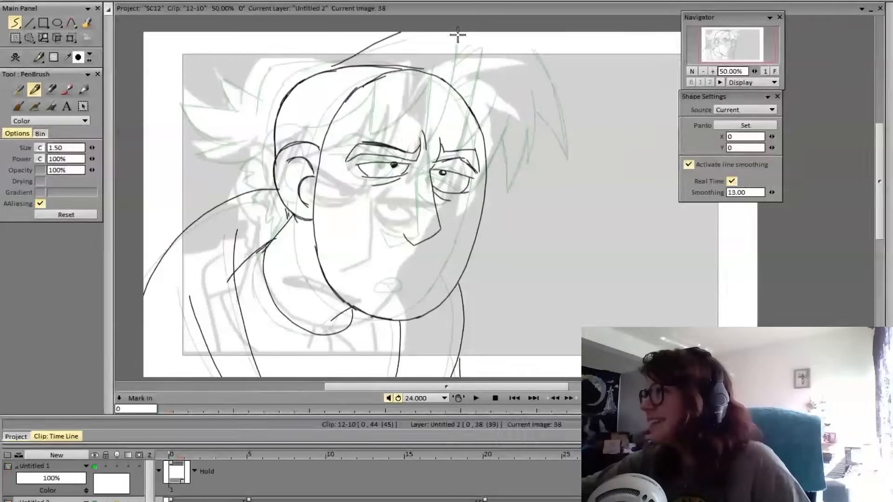
drag(459, 34, 436, 139)
key(ctrl+z)
drag(459, 33, 430, 142)
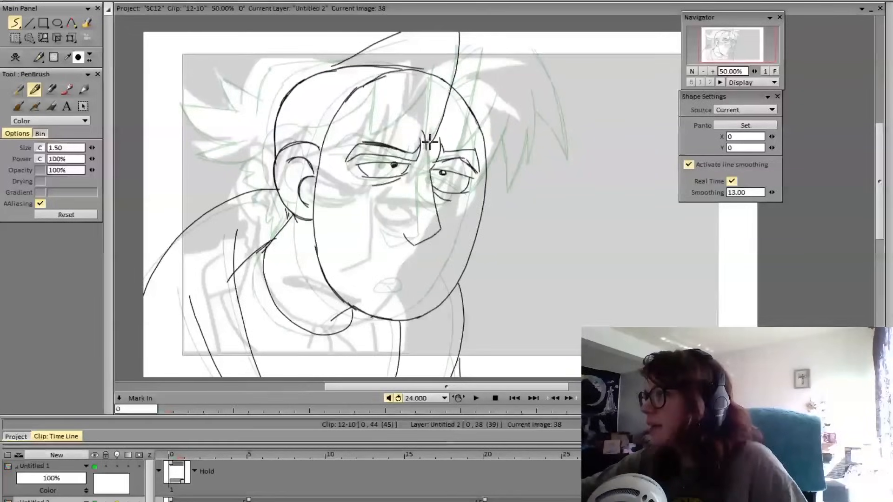
key(ctrl+z)
mouse_move(432, 68)
mouse_down()
mouse_move(430, 140)
mouse_move(457, 69)
mouse_move(459, 33)
mouse_up()
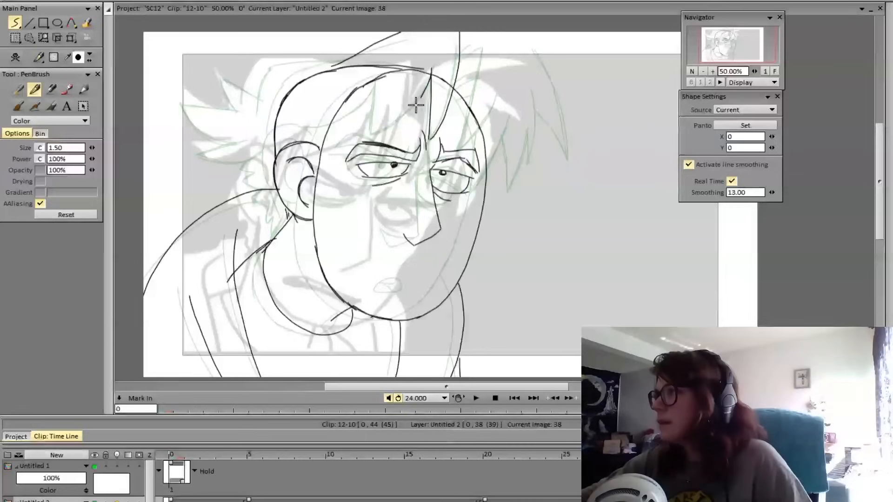
drag(416, 105, 378, 130)
key(ctrl+z)
mouse_move(431, 76)
mouse_down()
mouse_move(376, 138)
mouse_move(380, 69)
mouse_move(376, 139)
mouse_up()
key(ctrl+z)
drag(378, 77, 378, 133)
key(ctrl+z)
key(ctrl+z)
Draw the pointed bangs across frame 38's forehead, curving from the hairline down toward the near eyebrow and temple
drag(379, 71, 376, 139)
drag(375, 138, 431, 78)
drag(431, 78, 376, 138)
mouse_move(376, 139)
mouse_down()
mouse_move(378, 72)
mouse_move(316, 132)
mouse_up()
key(ctrl+z)
mouse_move(378, 87)
mouse_down()
mouse_move(318, 133)
mouse_move(379, 88)
mouse_up()
Check the bangs against frame 37 and reinforce the hair line rising from the crown
key(Left)
key(Right)
key(Left)
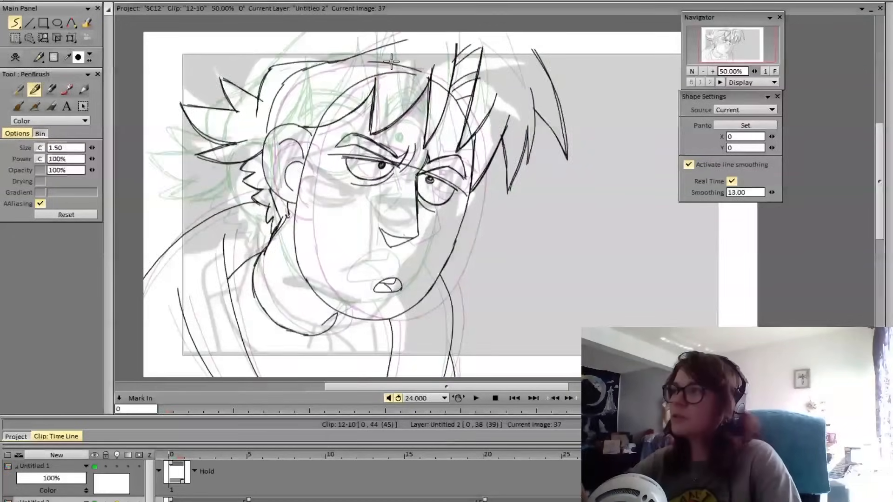
key(Right)
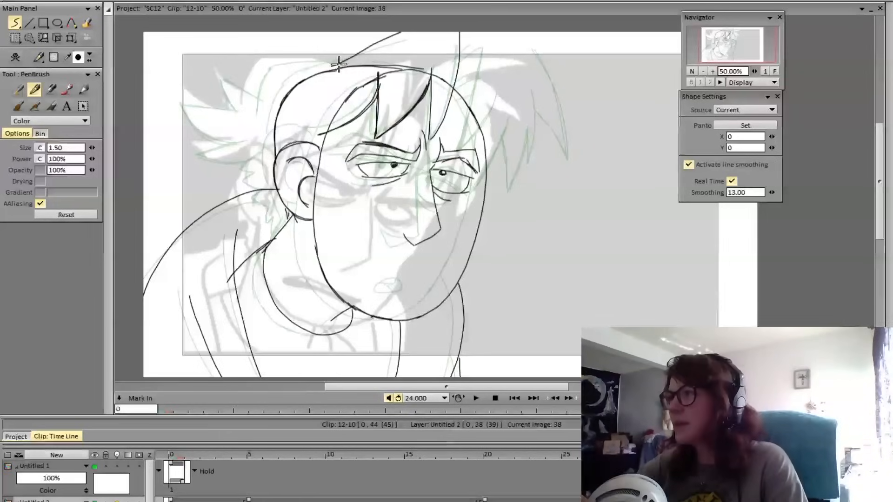
drag(316, 80, 391, 36)
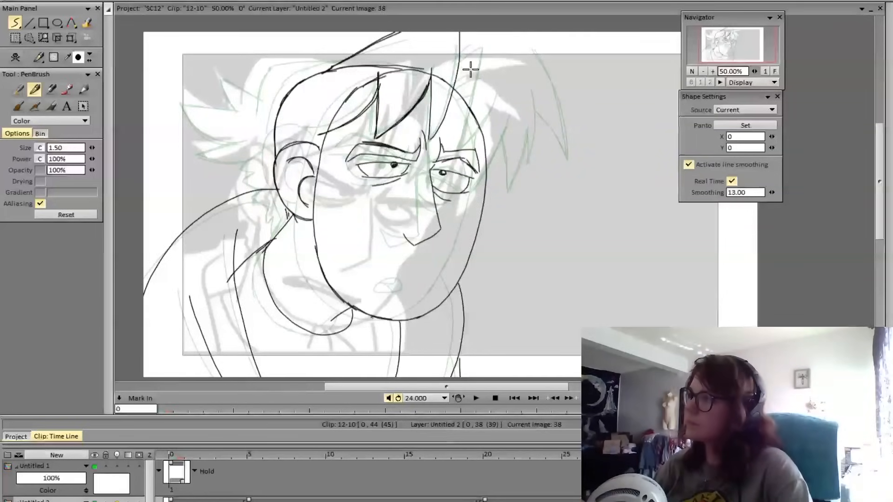
Move the new pose's drawing from frame 38 to frame 33 and compare it with the preceding pose
mouse_move(776, 456)
mouse_down()
mouse_move(544, 462)
mouse_move(809, 458)
mouse_move(507, 458)
mouse_move(698, 458)
mouse_up()
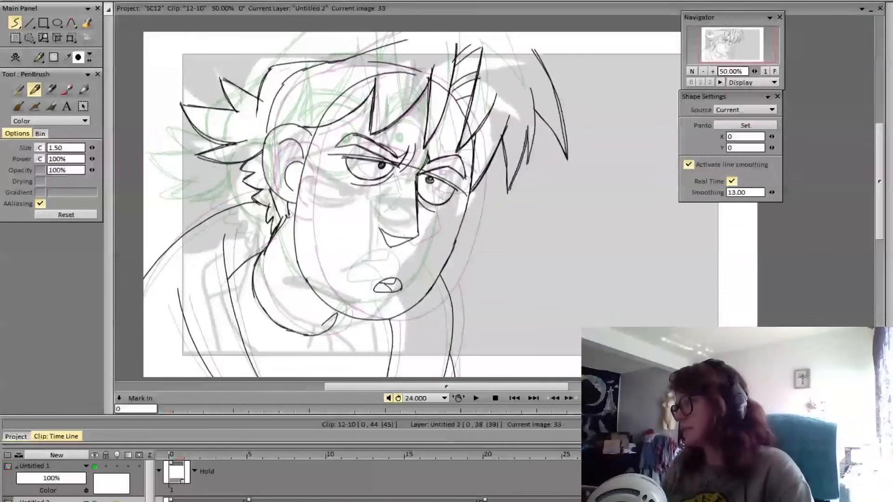
key(Right)
key(Left)
key(Right)
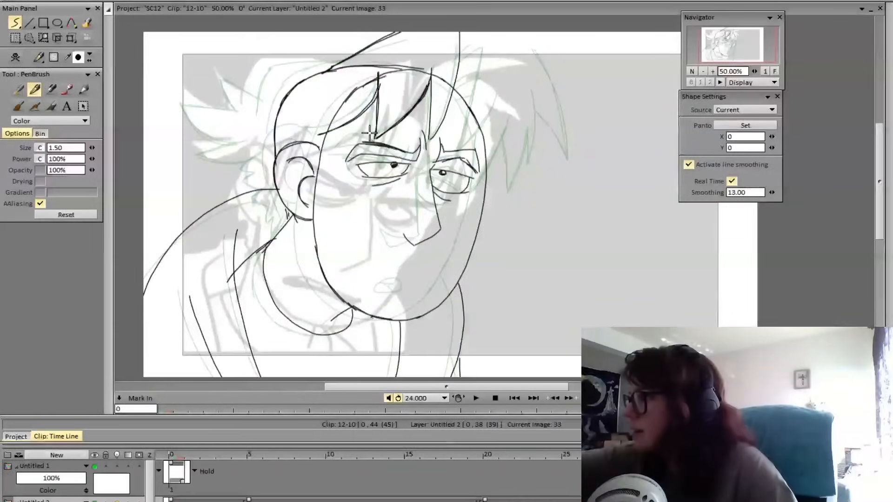
key(Left)
key(Right)
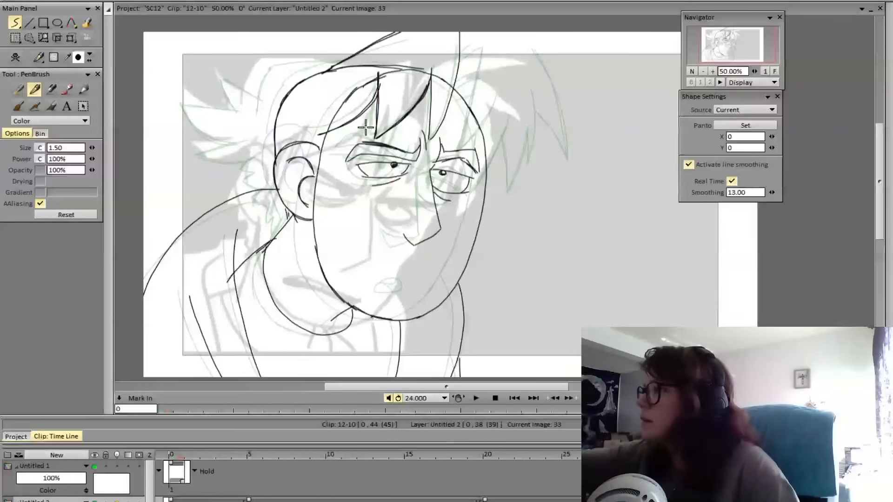
Erase the curved lower eyelids of both eyes and redraw them as flatter, nearly straight lines
drag(406, 177, 373, 185)
mouse_move(440, 192)
mouse_down()
mouse_move(449, 200)
mouse_move(448, 189)
mouse_move(475, 193)
mouse_up()
key(e)
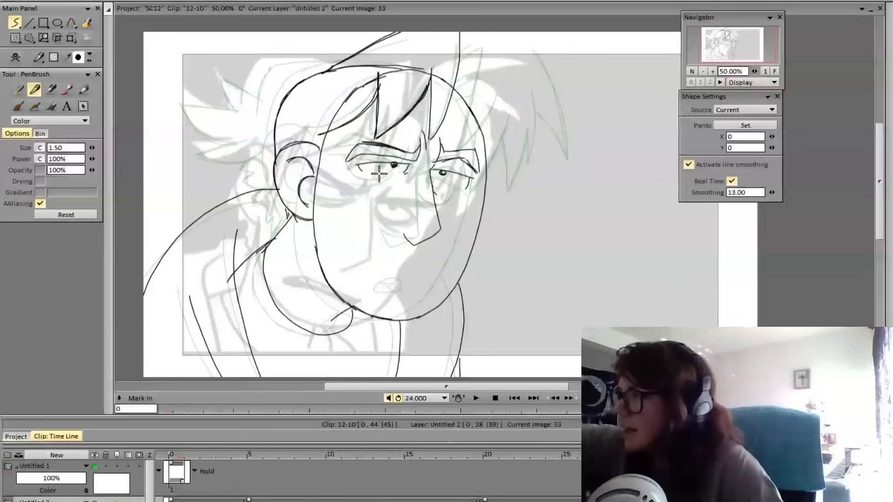
drag(358, 169, 408, 173)
mouse_move(363, 171)
mouse_down()
mouse_move(466, 179)
mouse_move(435, 182)
mouse_move(466, 191)
mouse_move(406, 177)
mouse_up()
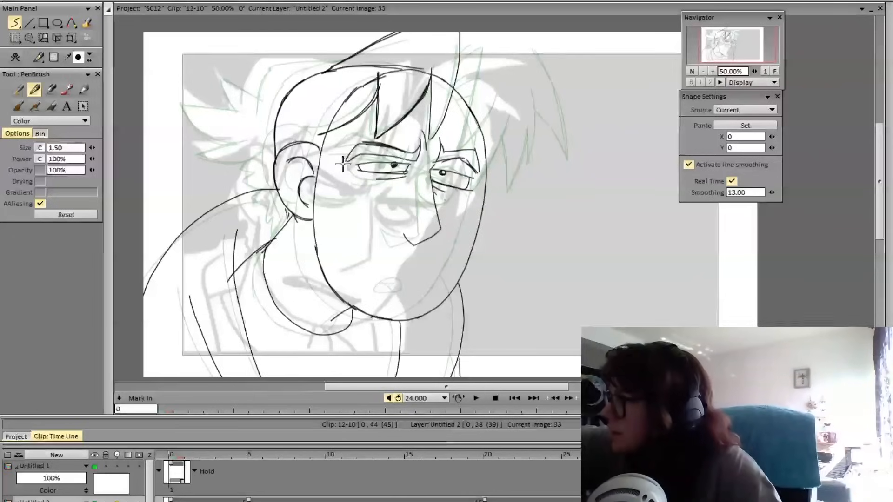
Redraw the near eye's upper lid as a darker, nearly straight line
drag(353, 166, 409, 165)
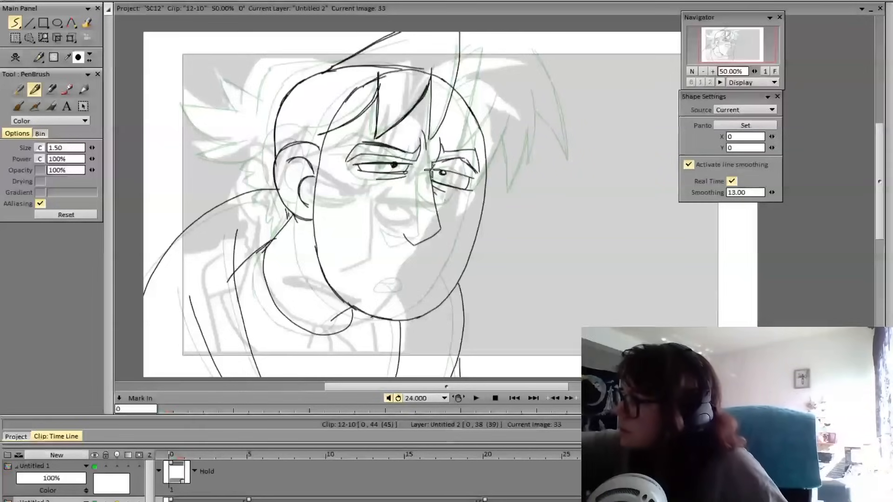
drag(433, 170, 479, 176)
key(ctrl+z)
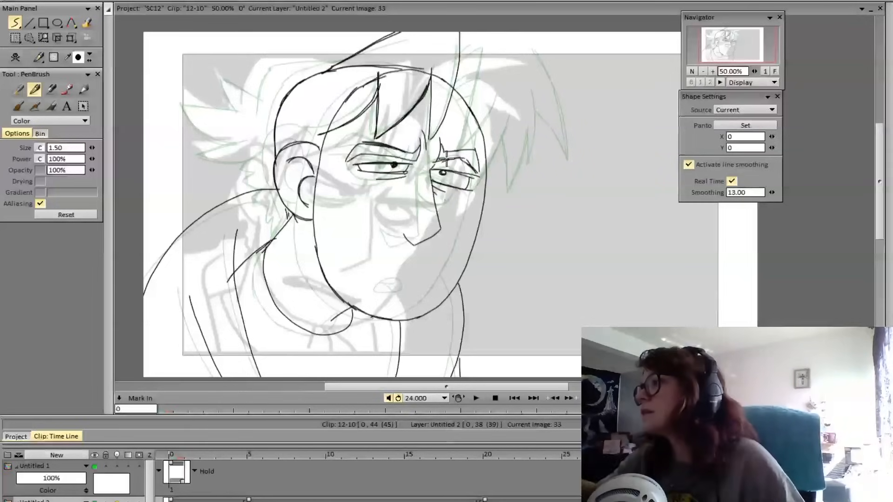
key(e)
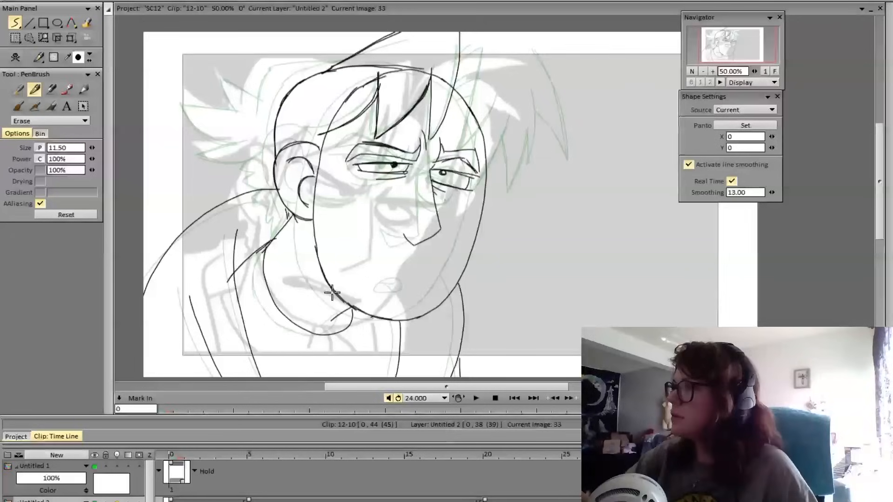
Lasso the near eyebrow, rotate it -9.14° with a panning offset of 6, 2, and apply the transform
click(30, 39)
mouse_move(356, 133)
mouse_down()
mouse_move(333, 167)
mouse_move(369, 155)
mouse_move(424, 164)
mouse_move(424, 126)
mouse_move(381, 144)
mouse_move(366, 136)
mouse_move(424, 146)
mouse_up()
click(71, 38)
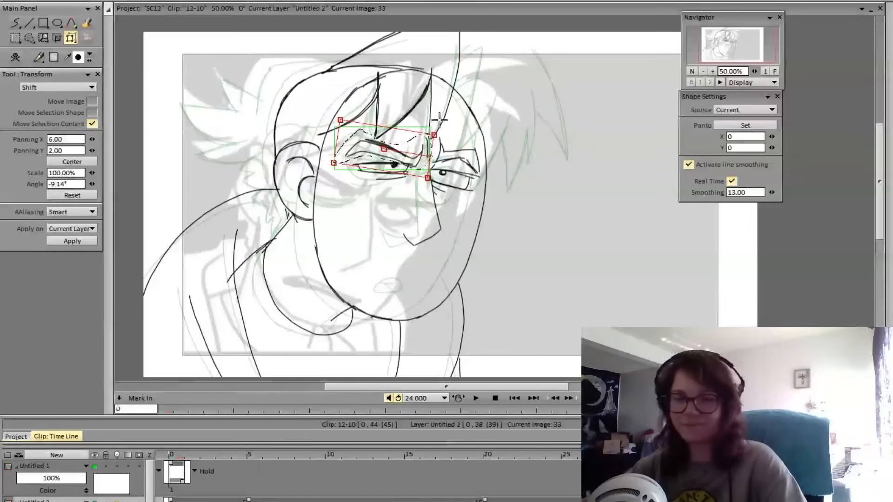
key(Return)
click(34, 43)
click(72, 141)
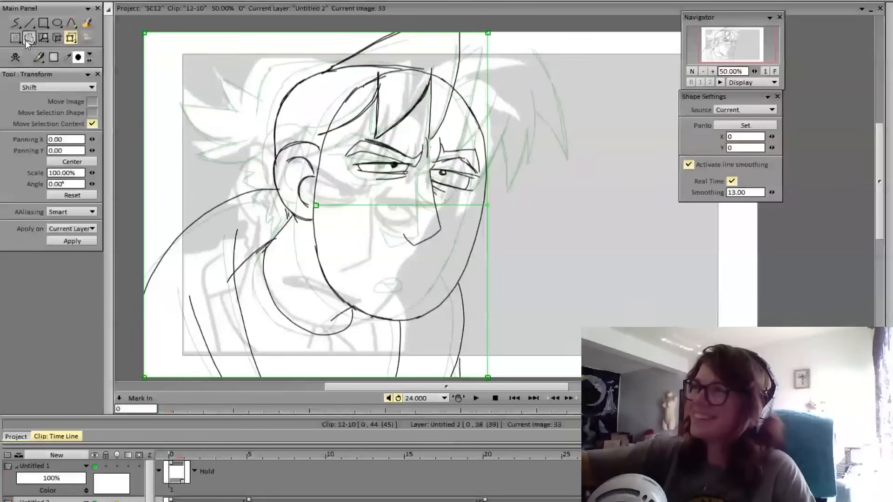
Lasso the far eyebrow and transform it so it slants upward from the nose bridge toward the temple
click(27, 37)
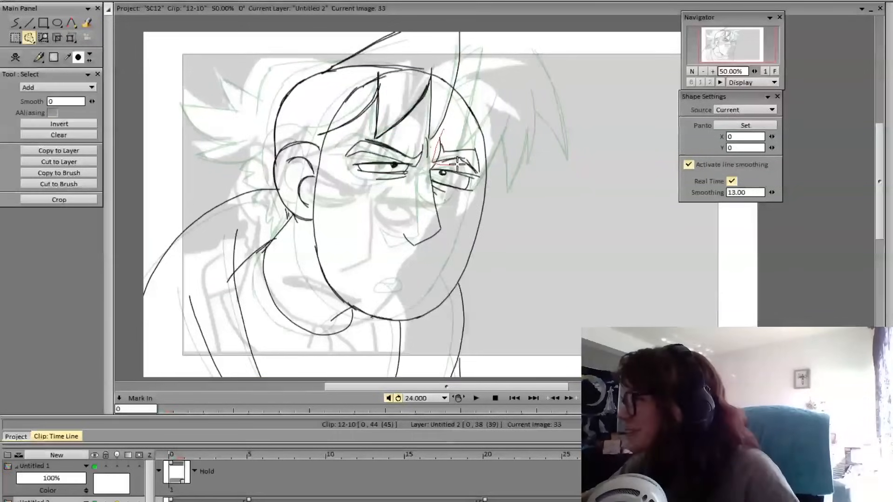
drag(458, 163, 483, 176)
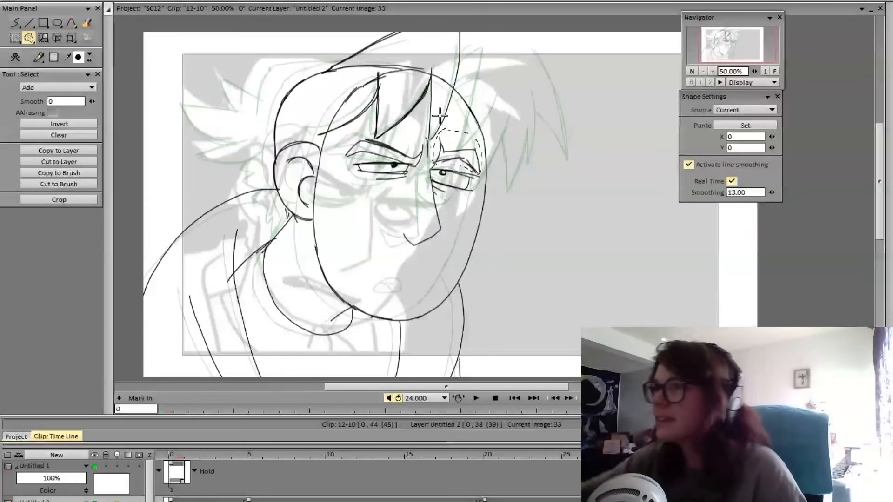
click(71, 37)
mouse_move(482, 141)
mouse_down()
mouse_move(471, 140)
mouse_move(476, 126)
mouse_up()
key(Return)
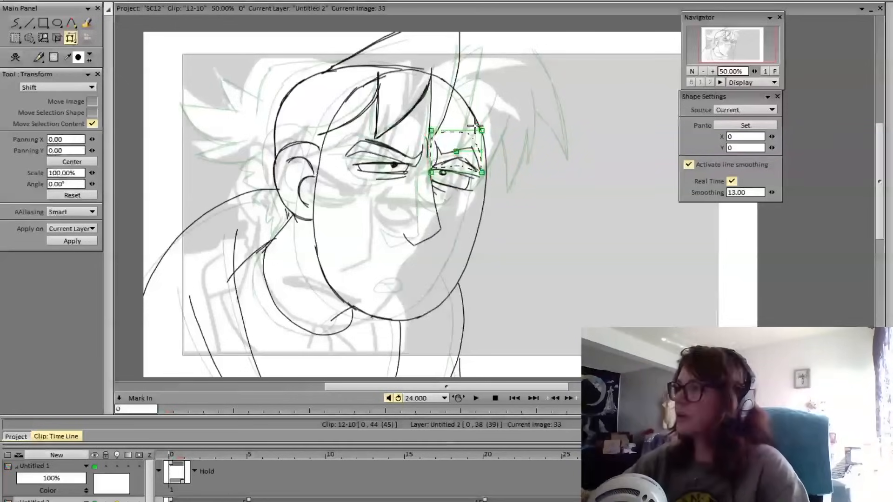
click(19, 42)
click(70, 142)
click(20, 28)
click(28, 50)
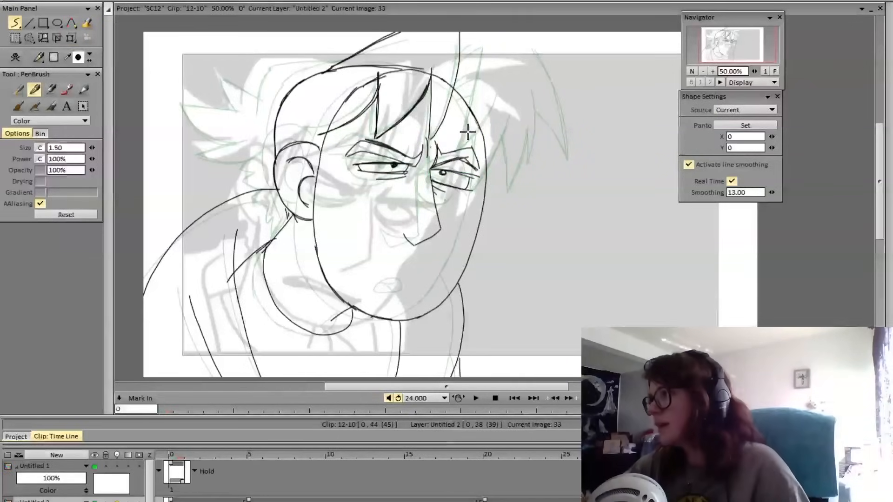
Erase the far eyebrow's rough lines and redraw it as a bold, sharply angled brow ending at the face's edge
key(e)
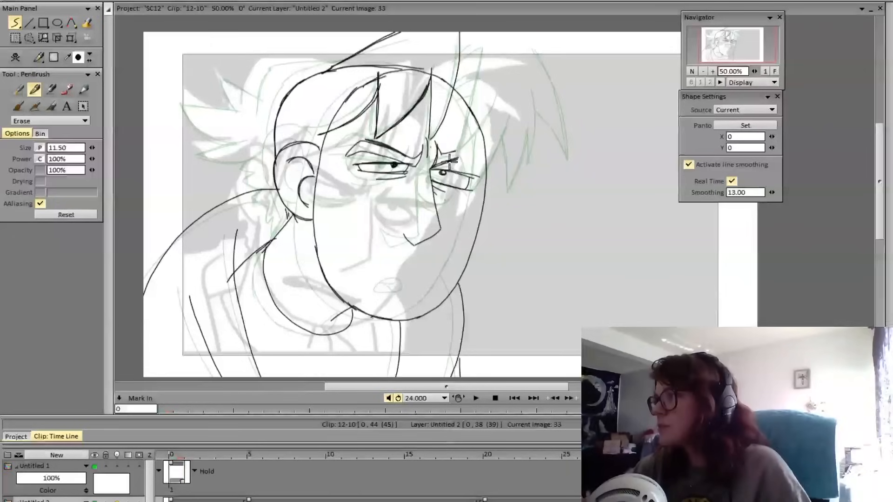
key(e)
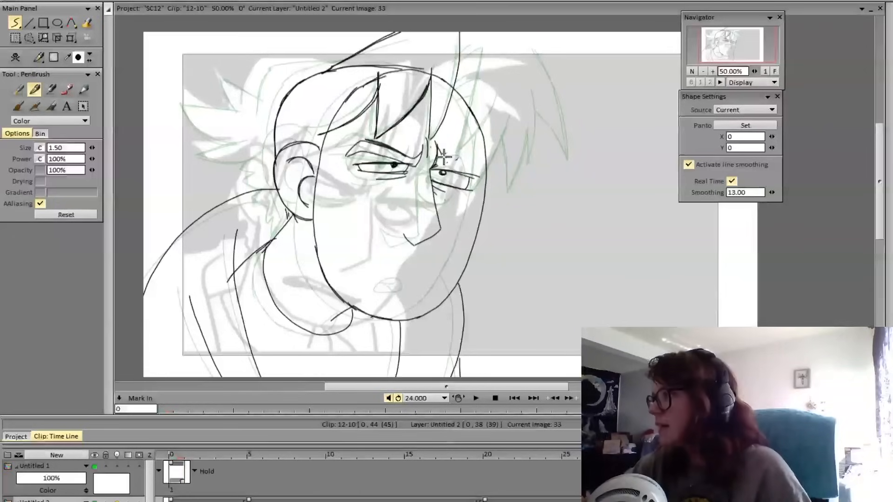
mouse_move(471, 156)
mouse_down()
mouse_move(444, 151)
mouse_move(476, 143)
mouse_move(465, 141)
mouse_move(441, 155)
mouse_move(475, 145)
mouse_move(480, 161)
mouse_move(481, 147)
mouse_move(482, 168)
mouse_move(477, 142)
mouse_move(456, 146)
mouse_move(477, 144)
mouse_up()
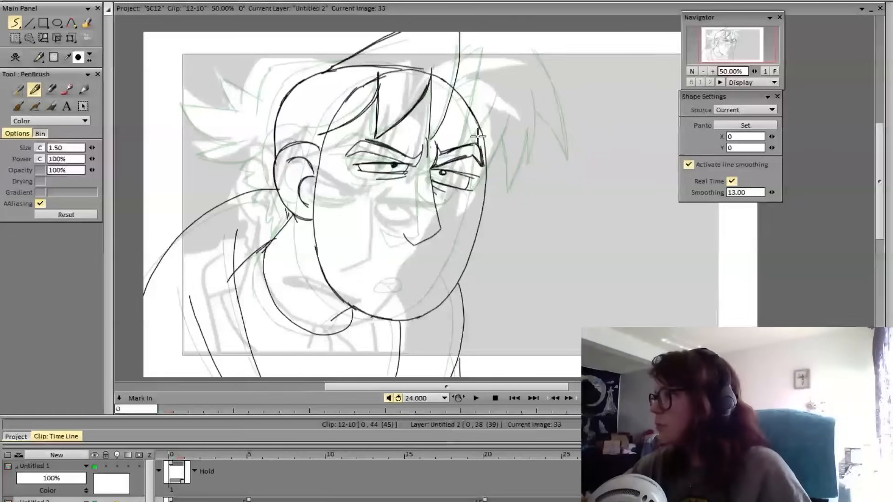
key(e)
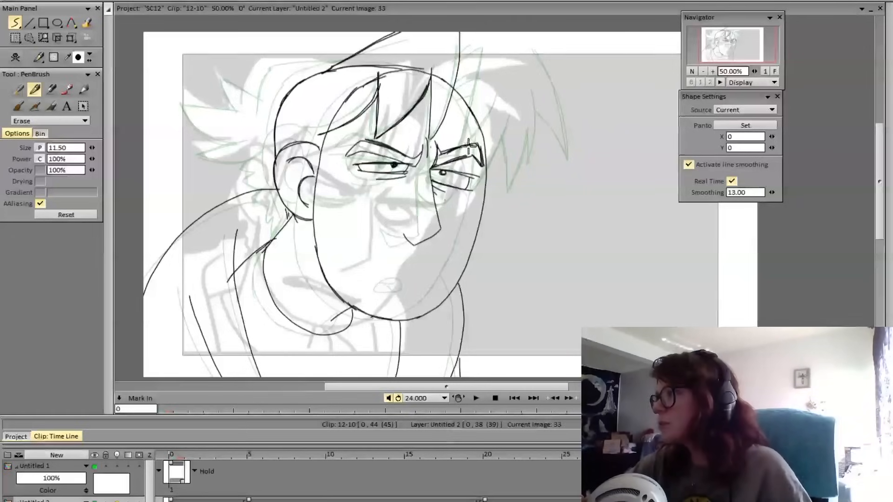
drag(445, 151, 477, 148)
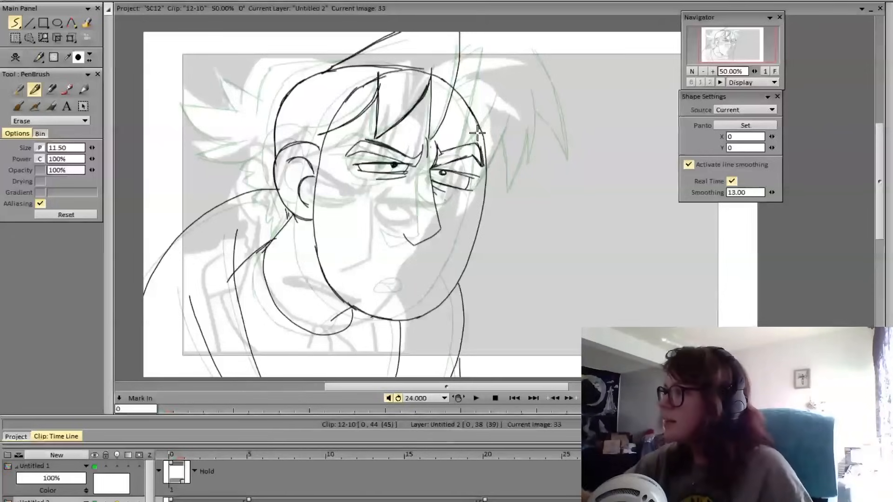
key(e)
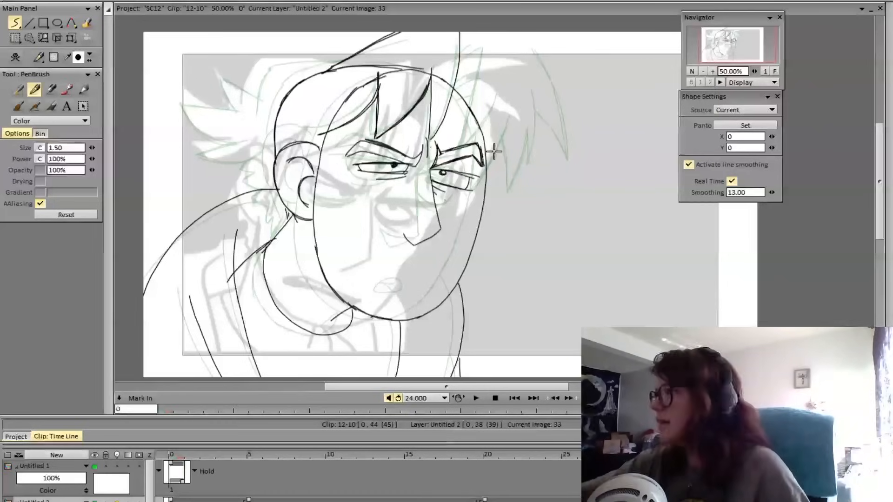
Flip between frame 33 and the preceding pose to examine the eyebrows and the change in expression
key(Left)
key(Right)
key(Left)
key(Right)
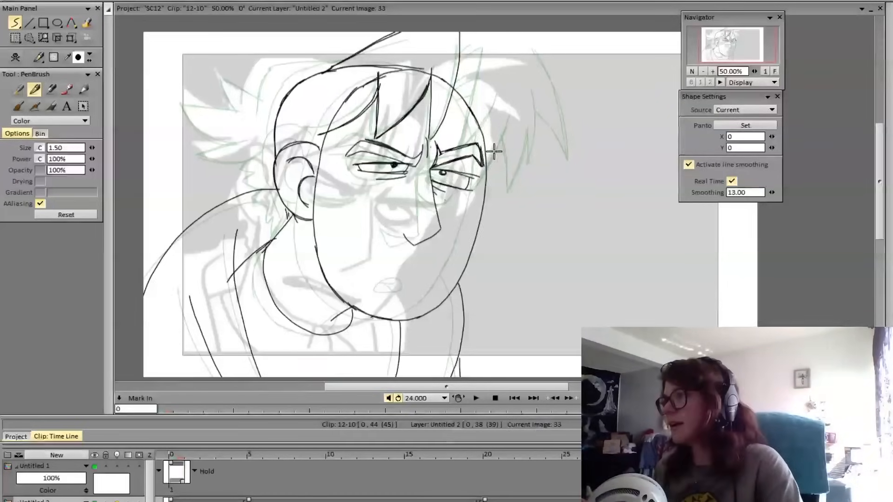
key(Left)
key(Right)
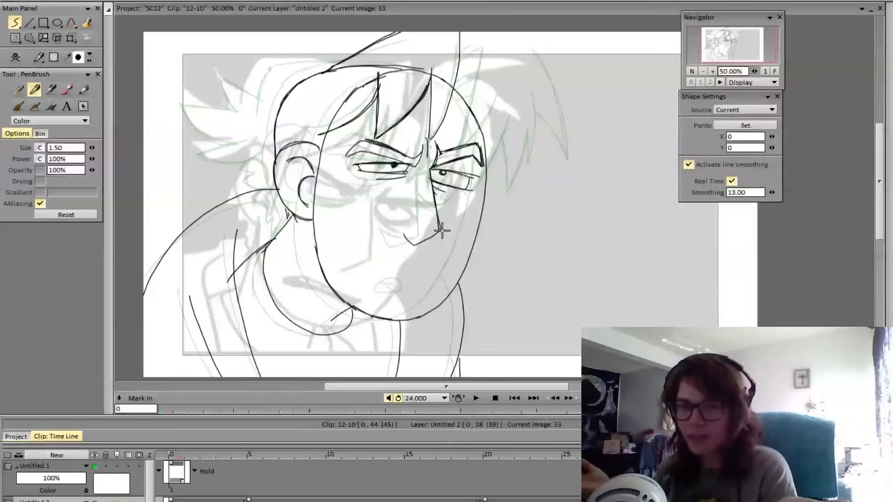
key(Left)
key(Right)
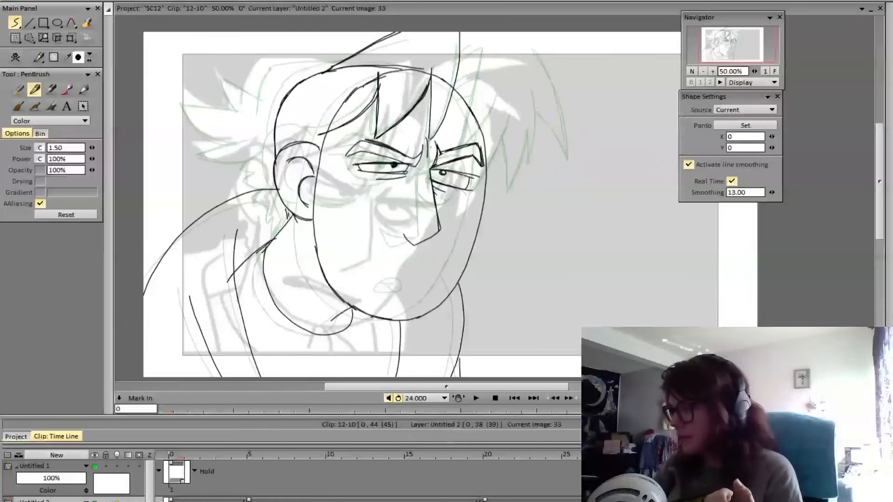
key(Left)
key(Right)
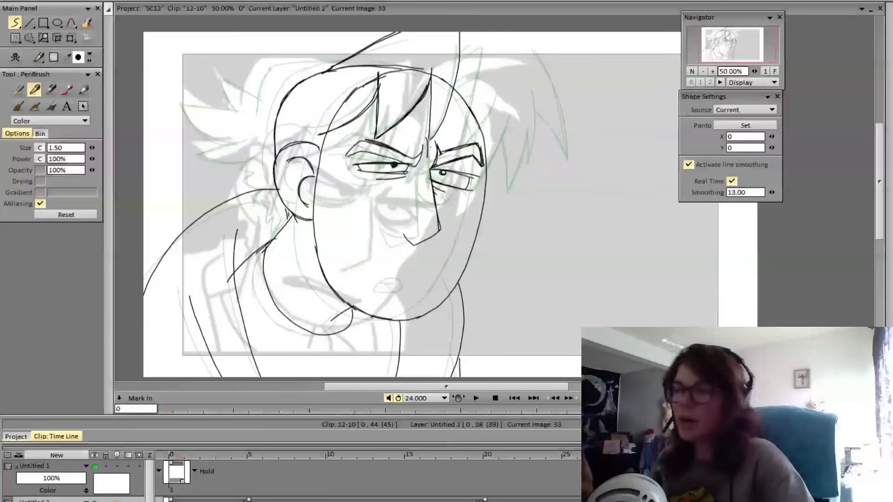
key(Left)
key(Right)
key(Left)
key(Right)
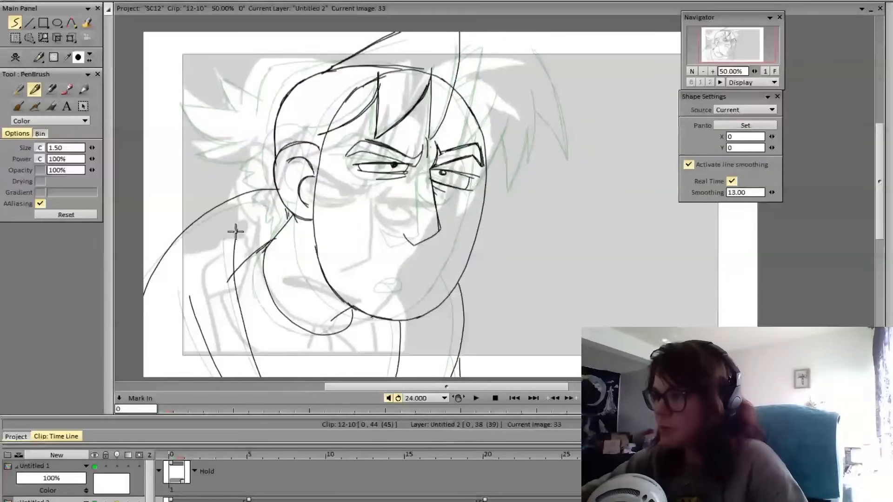
drag(237, 228, 254, 359)
key(Left)
key(Right)
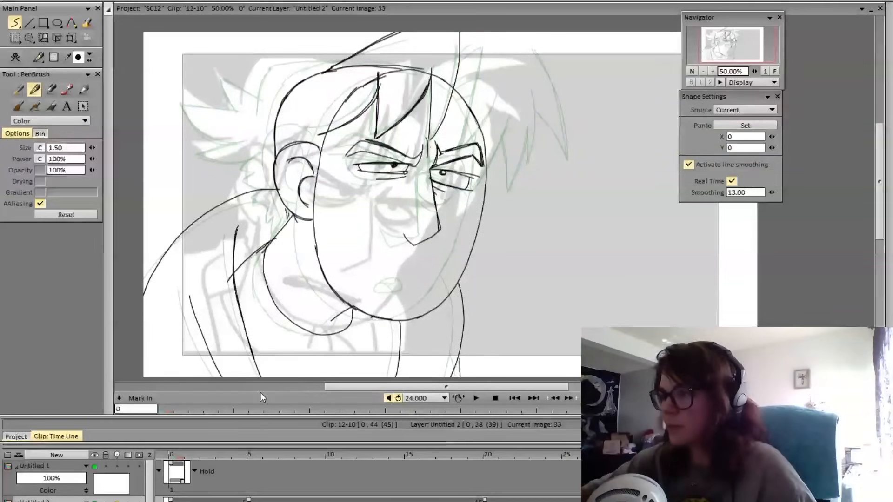
key(ctrl+z)
Erase the collar line's overshoot past the jacket's front edge, darken that edge down to the canvas bottom, and check it against the preceding pose
key(e)
drag(230, 276, 229, 292)
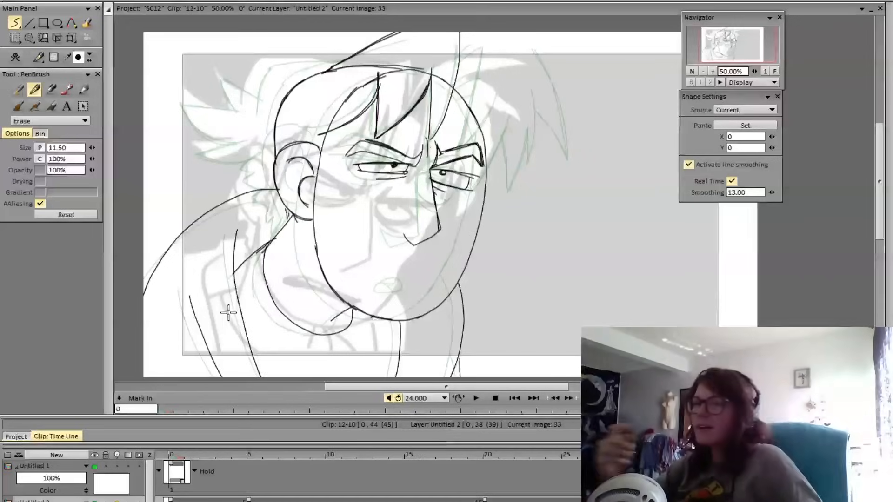
key(e)
mouse_move(238, 228)
mouse_down()
mouse_move(240, 302)
mouse_move(266, 387)
mouse_up()
key(ctrl+z)
mouse_move(238, 228)
mouse_down()
mouse_move(232, 276)
mouse_move(253, 370)
mouse_up()
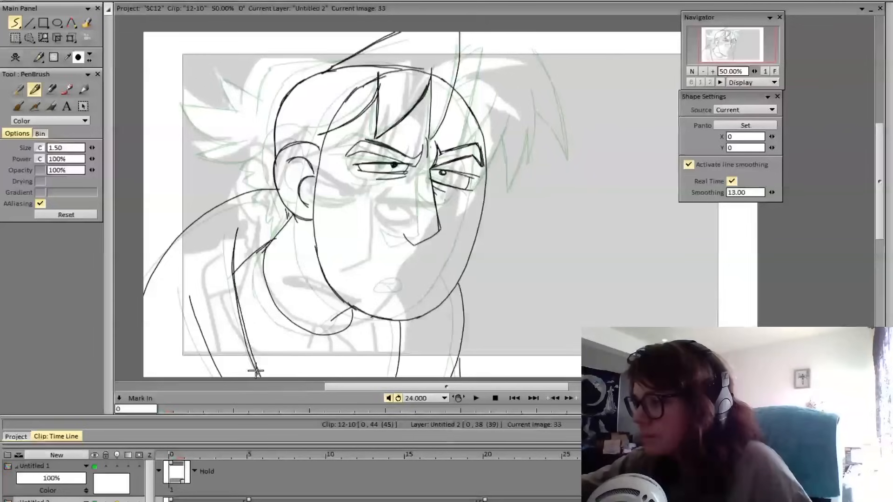
key(ctrl+z)
mouse_move(237, 230)
mouse_down()
mouse_move(234, 266)
mouse_move(262, 378)
mouse_up()
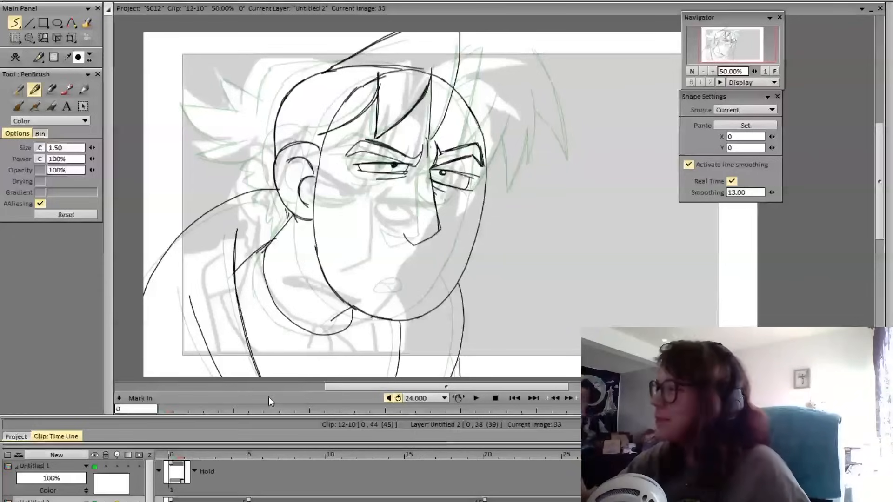
key(Left)
key(Right)
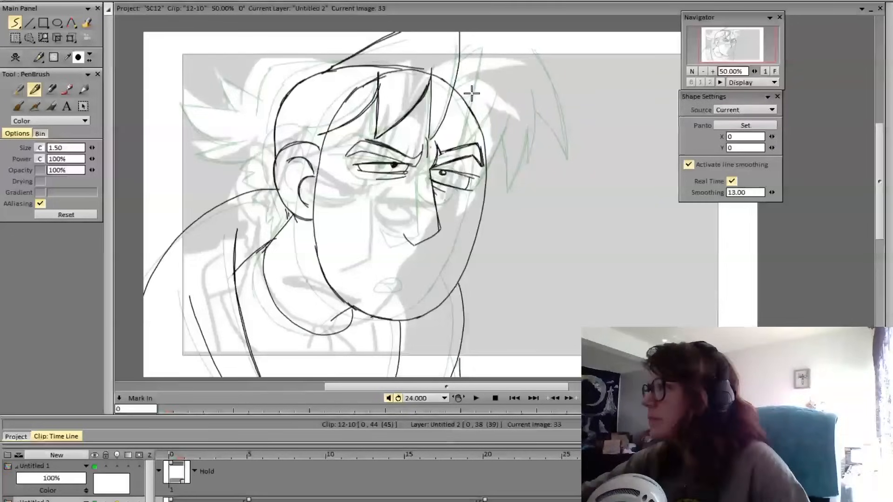
key(Left)
key(Right)
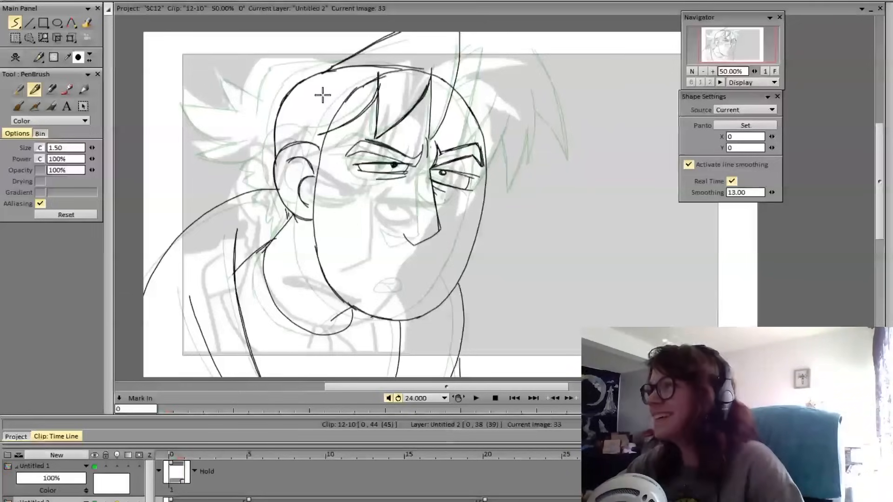
Redraw the hair line rising from the front bang to the canvas's upper edge slightly closer to the forehead's center
mouse_move(459, 24)
mouse_down()
mouse_move(450, 100)
mouse_move(460, 29)
mouse_up()
key(e)
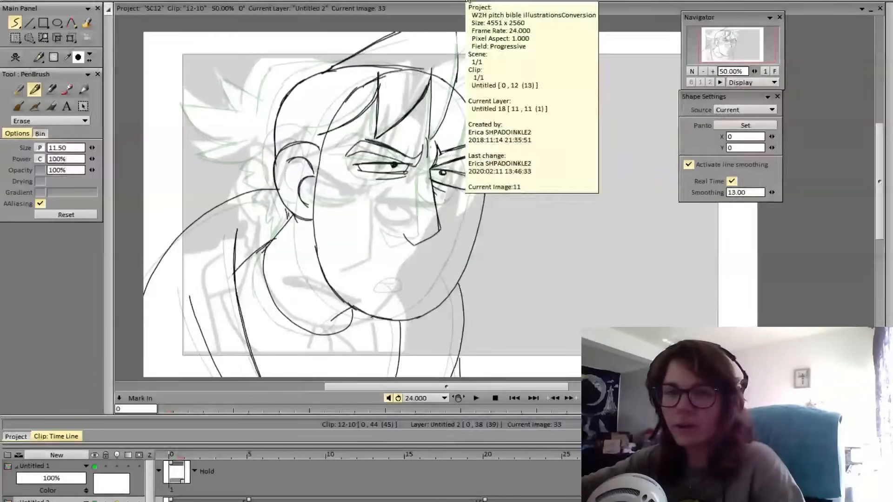
key(e)
mouse_move(456, 26)
mouse_down()
mouse_move(449, 87)
mouse_move(433, 99)
mouse_move(429, 73)
mouse_move(431, 140)
mouse_move(453, 90)
mouse_move(463, 21)
mouse_up()
key(ctrl+z)
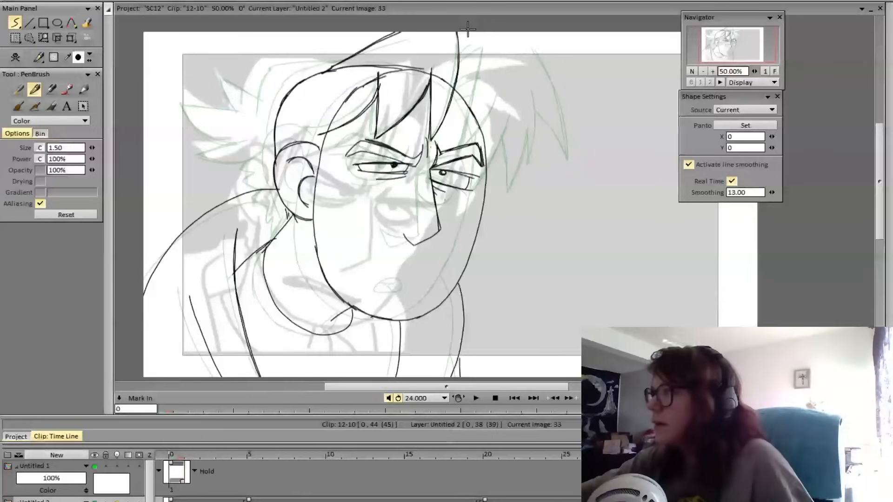
mouse_move(457, 75)
mouse_down()
mouse_move(455, 30)
mouse_move(453, 91)
mouse_up()
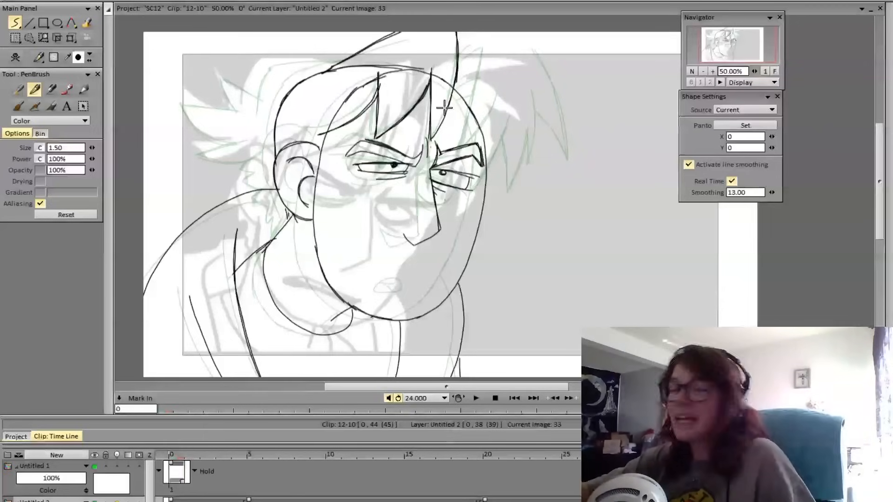
key(e)
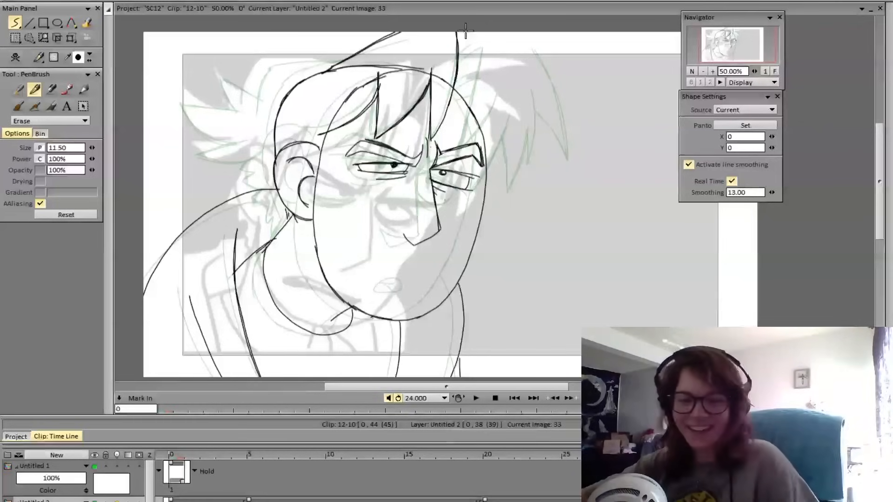
Flip between frame 33 and the preceding pose to examine how the hair and bangs line up
key(Left)
key(Right)
key(Left)
key(Right)
key(Left)
key(Right)
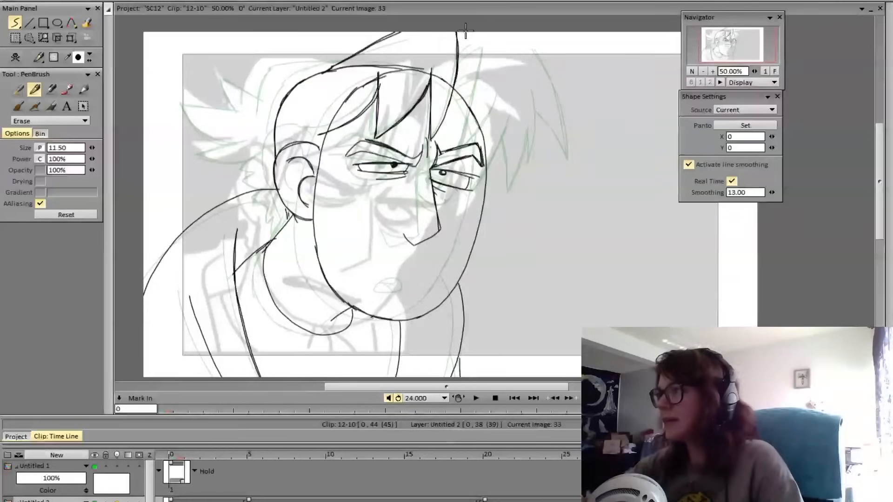
key(Left)
key(Right)
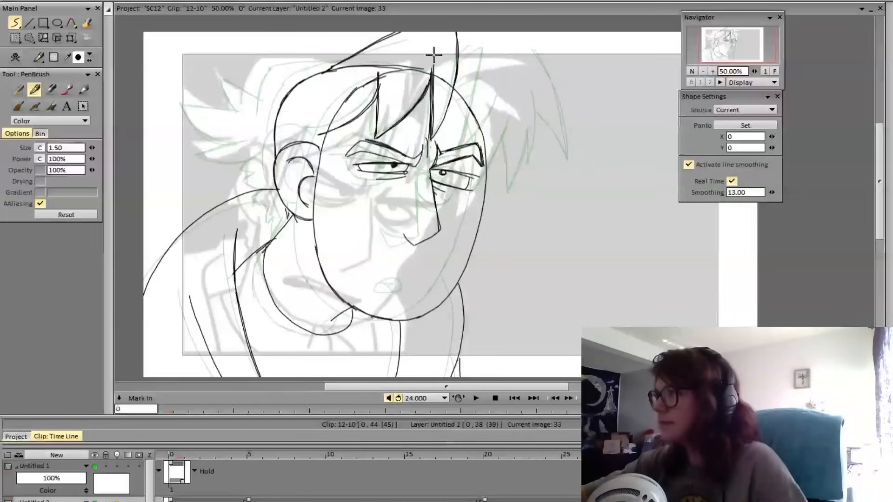
Redraw the front bang's vertical edge from the hairline to just above the nose bridge, checking it against the preceding pose
key(Left)
key(Right)
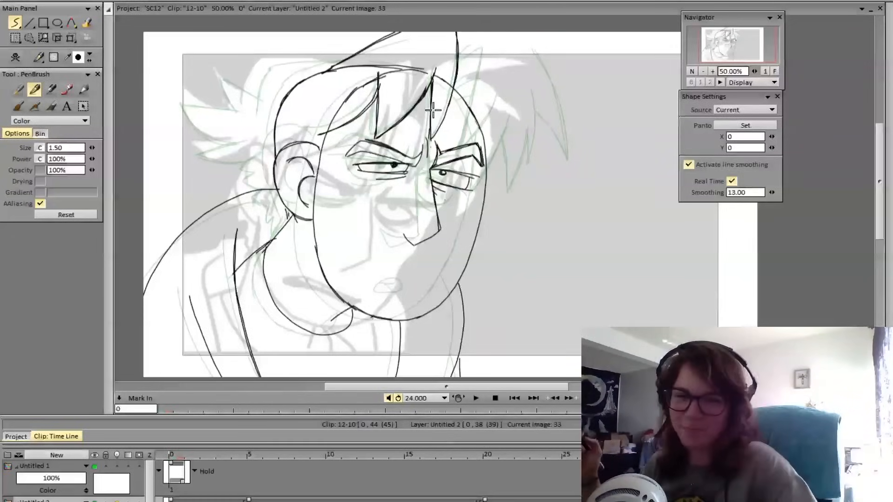
key(Left)
key(Right)
key(Left)
key(Right)
key(Left)
key(Right)
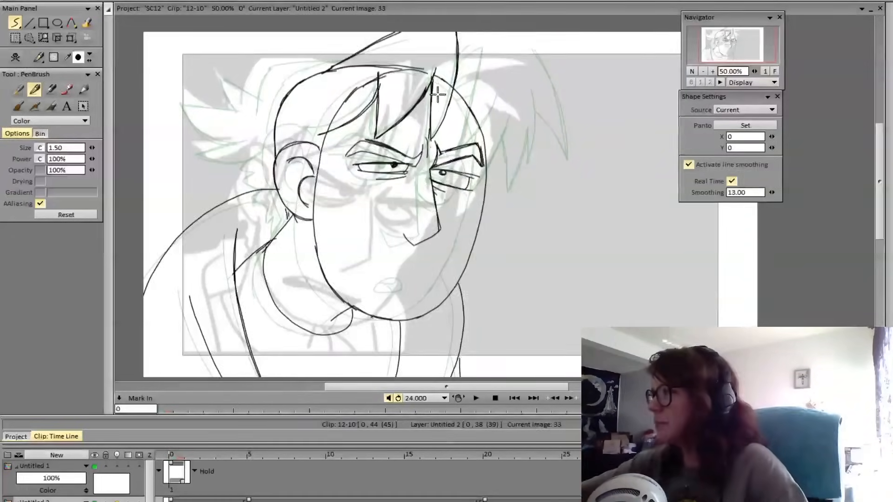
drag(432, 99, 432, 133)
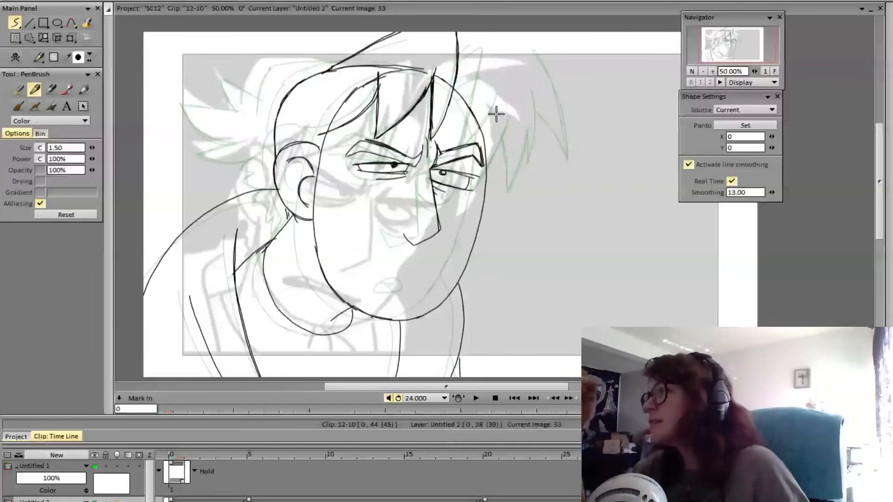
Erase the stray marks along the front bang's vertical edge, just above the nose bridge
key(e)
drag(430, 83, 429, 142)
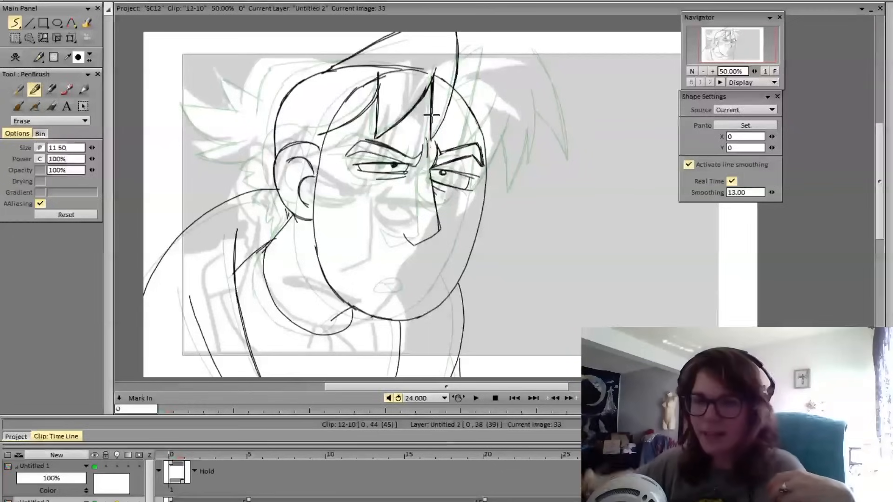
key(e)
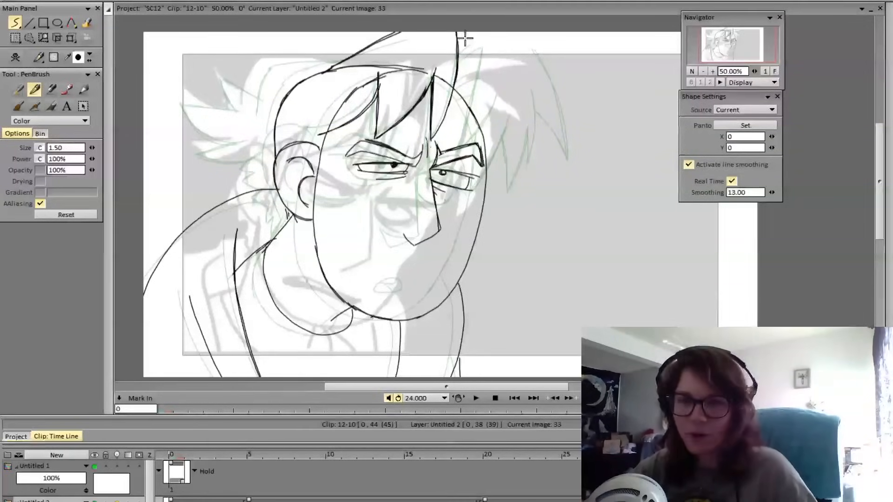
Draw an upright hair spike beside the forehead, rising from the hair line to a peak and dropping straight to the outer brow
mouse_move(459, 57)
mouse_down()
mouse_move(483, 40)
mouse_move(486, 116)
mouse_up()
key(ctrl+z)
drag(483, 40, 485, 140)
key(ctrl+z)
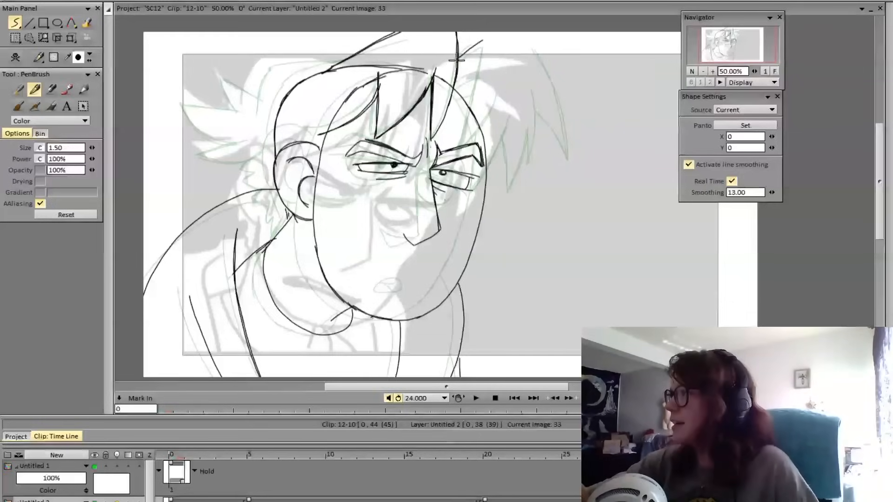
drag(484, 39, 487, 138)
key(ctrl+z)
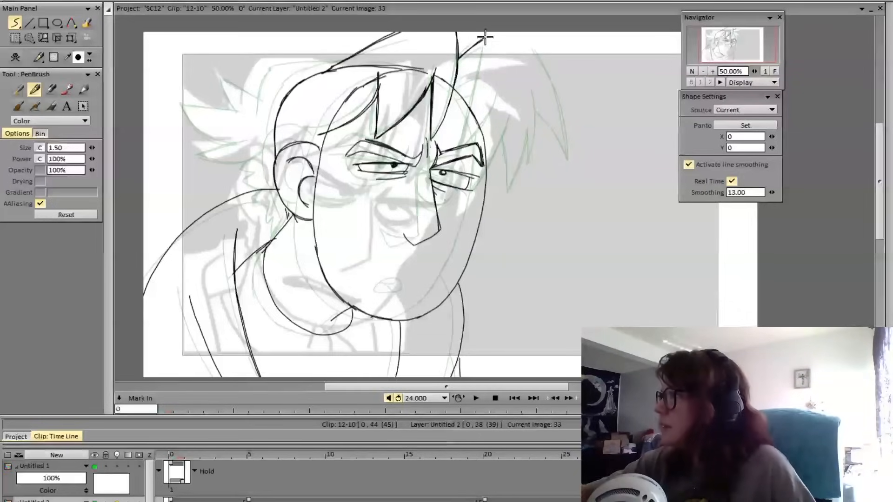
drag(485, 37, 486, 137)
key(ctrl+z)
drag(485, 38, 486, 148)
key(ctrl+z)
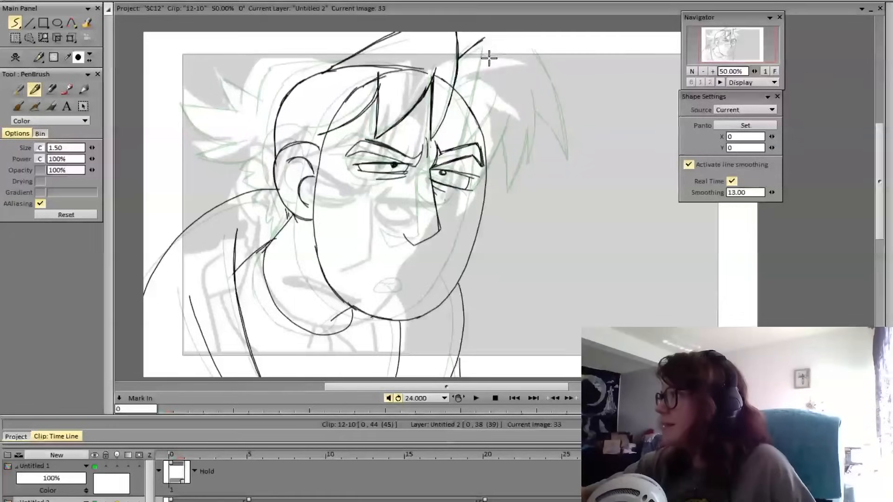
mouse_move(485, 37)
mouse_down()
mouse_move(488, 133)
mouse_move(507, 96)
mouse_up()
key(ctrl+z)
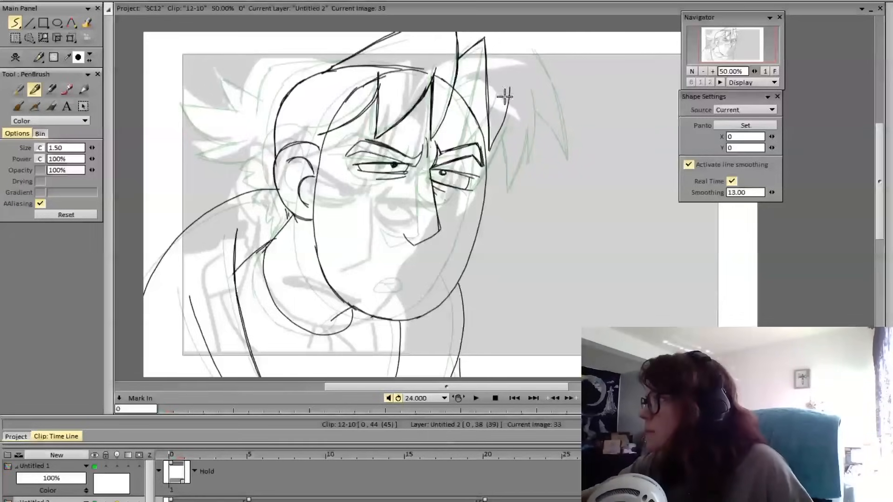
Draw the spike's curved outer edge, rising from its low tip by the outer brow to about the forehead's top
drag(490, 150, 510, 63)
key(ctrl+z)
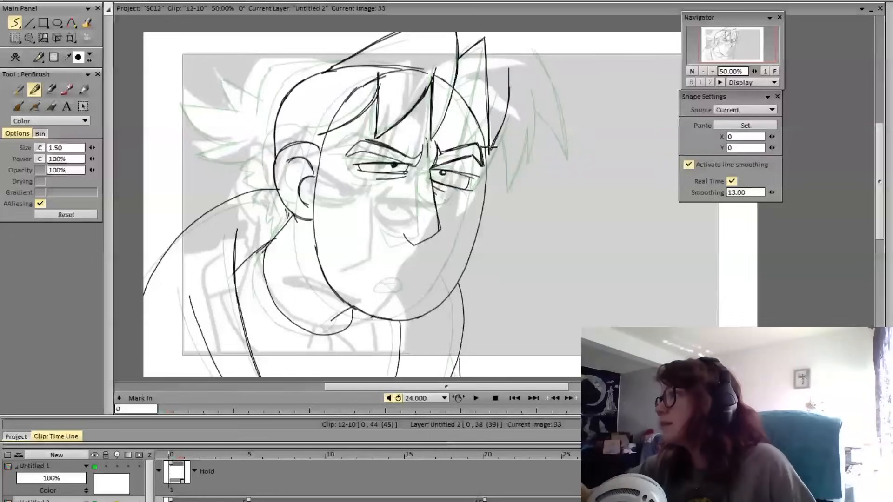
drag(490, 149, 509, 49)
key(ctrl+z)
drag(489, 150, 506, 55)
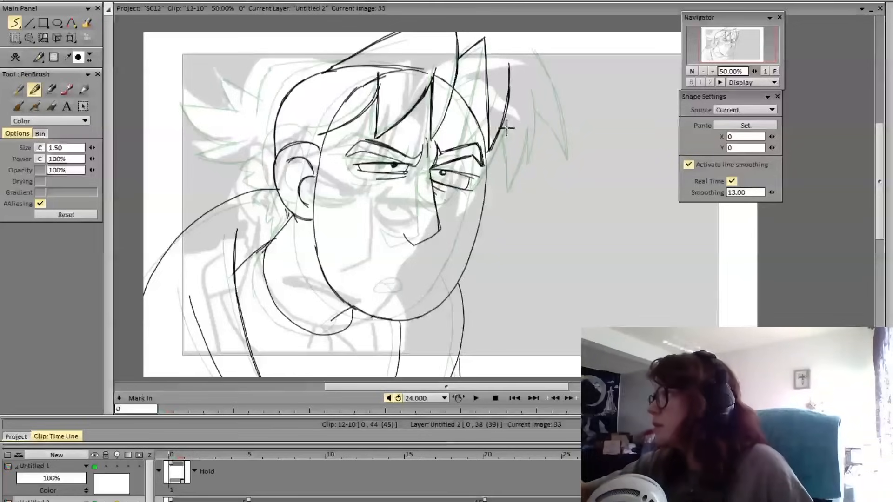
Add short slanted strand lines inside the hair spike and compare frame 33 with the preceding pose
drag(455, 83, 488, 61)
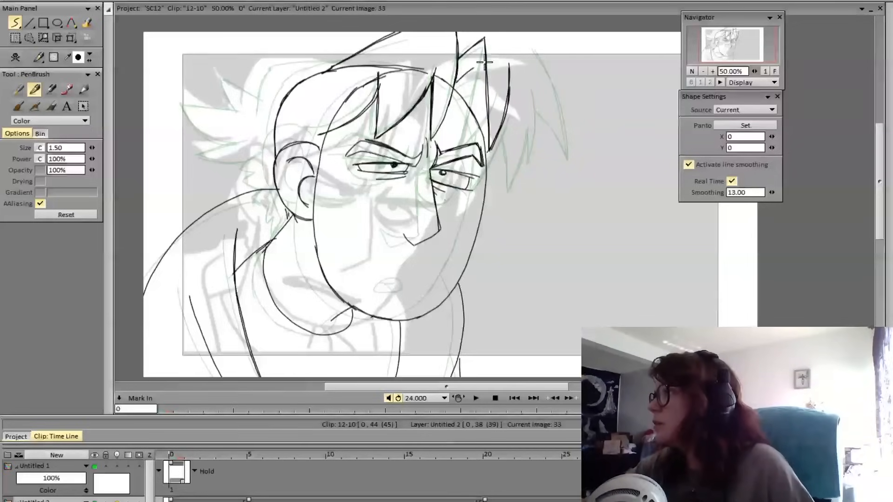
mouse_move(455, 90)
mouse_down()
mouse_move(487, 70)
mouse_move(488, 91)
mouse_up()
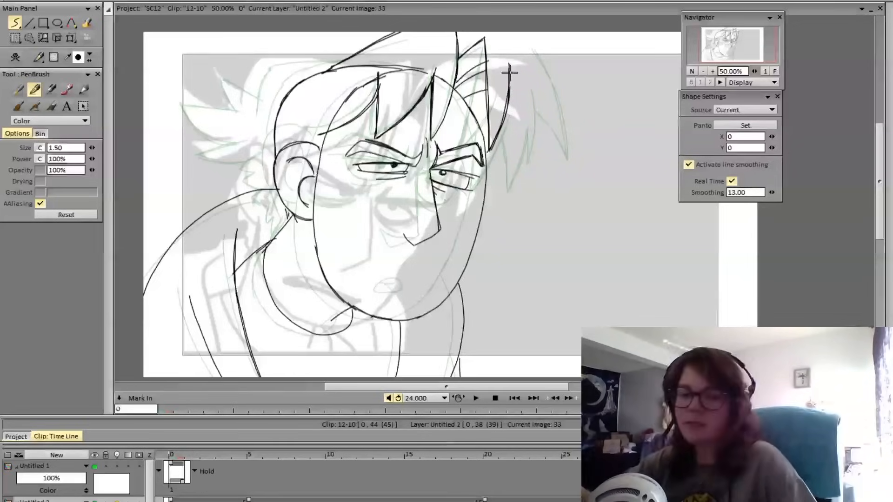
key(Left)
key(Right)
key(Left)
key(Right)
key(Left)
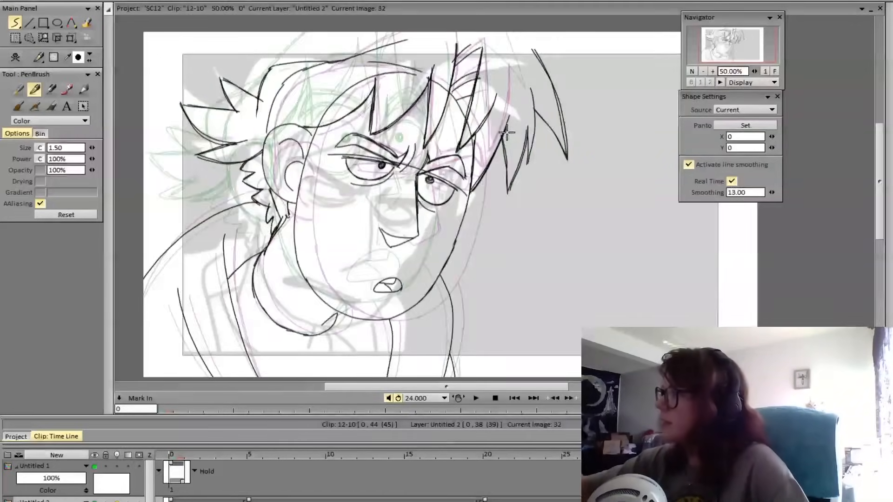
key(Right)
drag(504, 122, 523, 184)
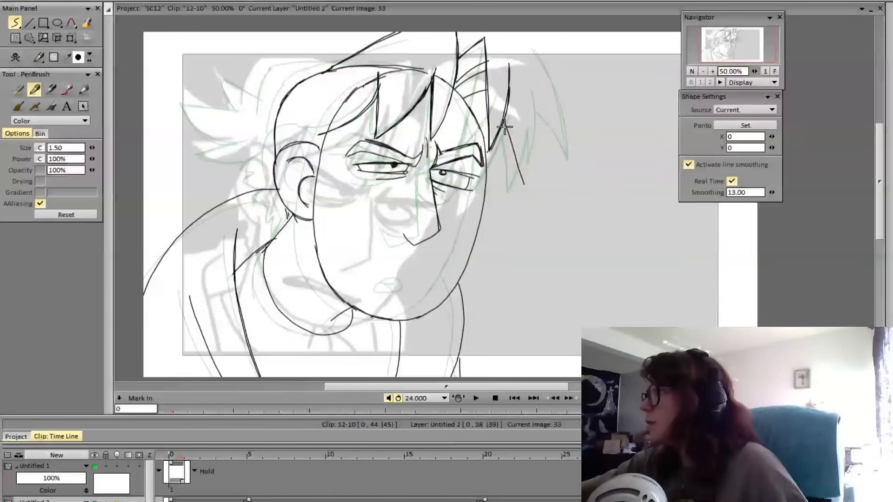
key(ctrl+z)
mouse_move(505, 122)
mouse_down()
mouse_move(522, 184)
mouse_move(533, 99)
mouse_move(523, 182)
mouse_move(535, 123)
mouse_move(541, 157)
mouse_up()
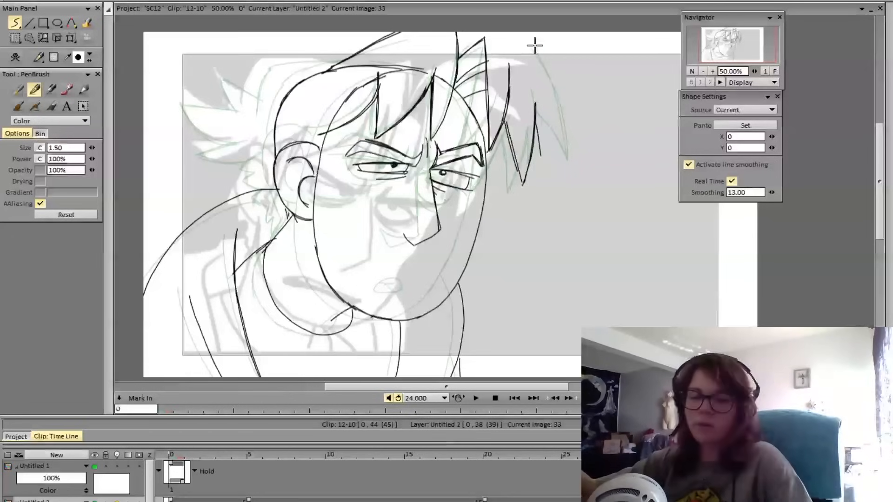
key(Left)
key(Right)
key(Left)
key(Right)
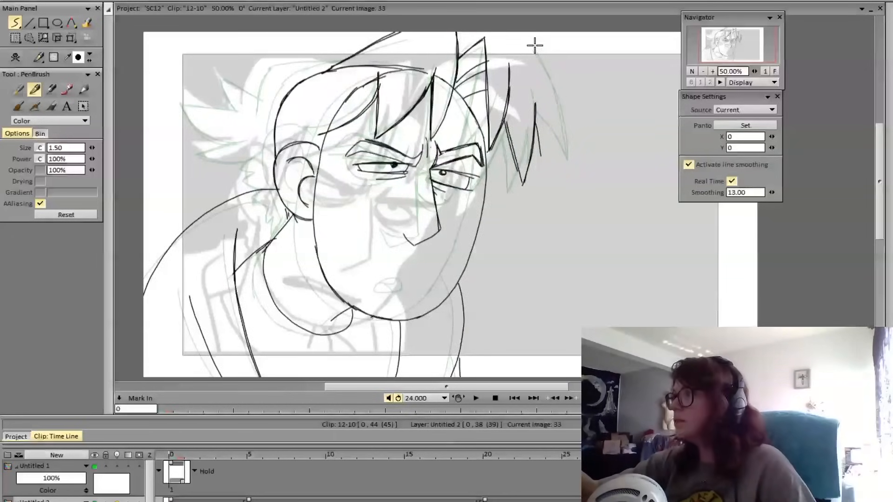
key(ctrl+z)
key(ctrl+z)
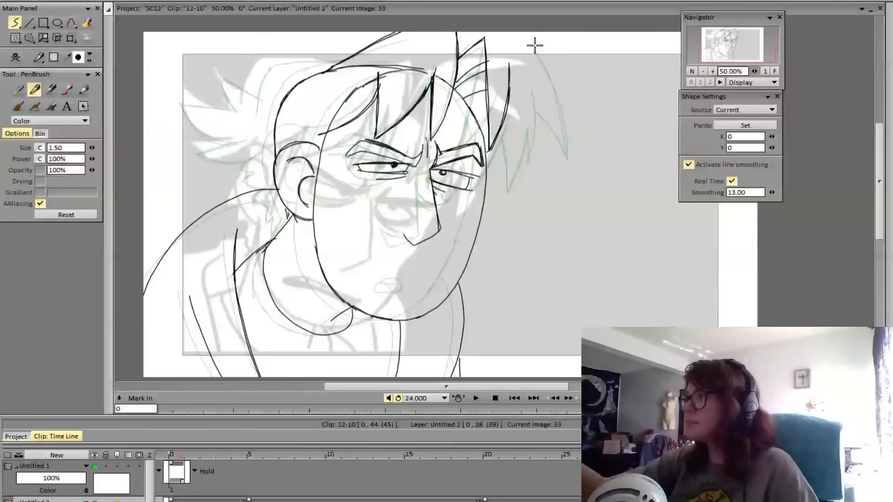
Draw a second curved hair edge outside the first, sweeping down to eye level beside the face, using the preceding pose as reference
key(Left)
key(Right)
key(Left)
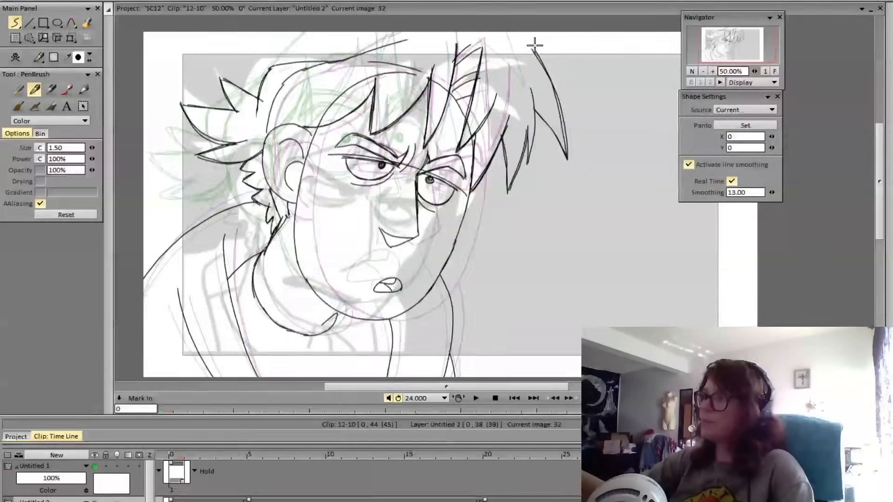
key(Right)
key(Left)
key(Right)
mouse_move(530, 77)
mouse_down()
mouse_move(530, 107)
mouse_move(496, 185)
mouse_up()
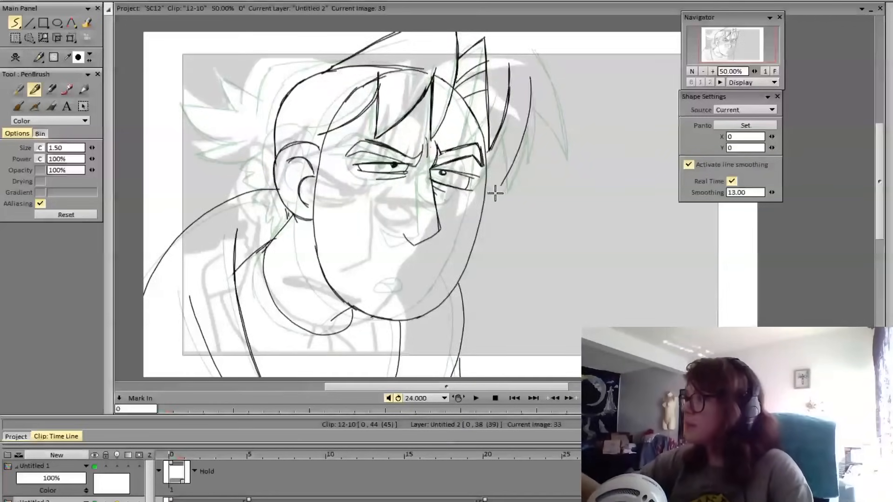
key(Left)
key(Right)
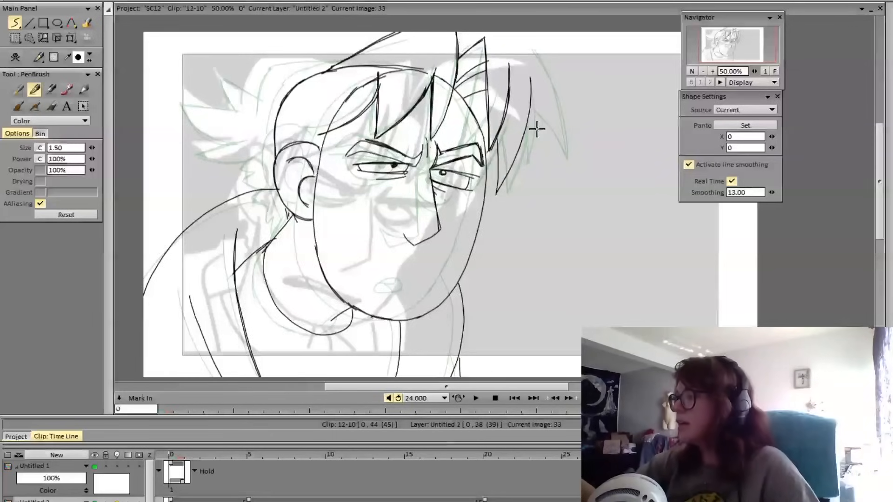
key(ctrl+z)
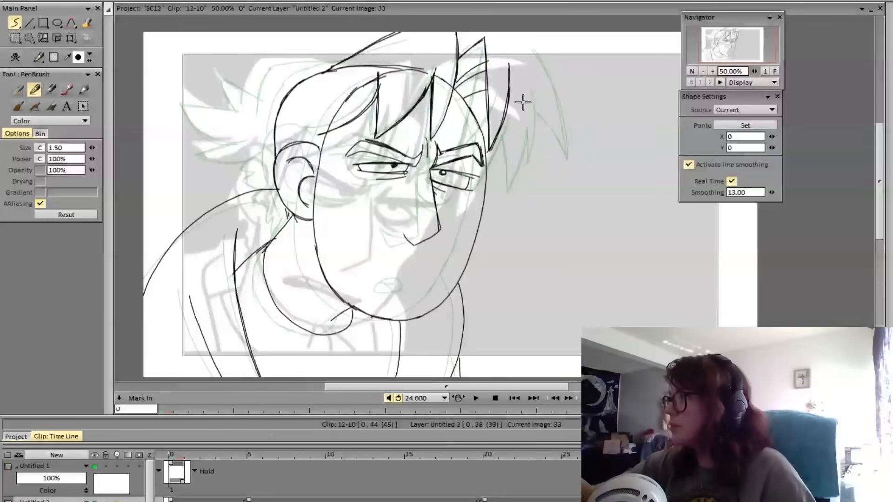
mouse_move(531, 78)
mouse_down()
mouse_move(515, 140)
mouse_move(491, 177)
mouse_up()
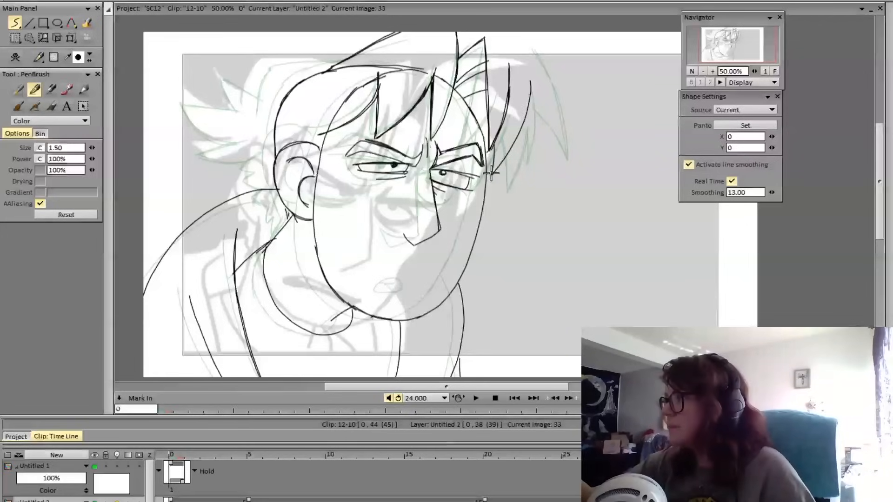
key(Left)
key(Right)
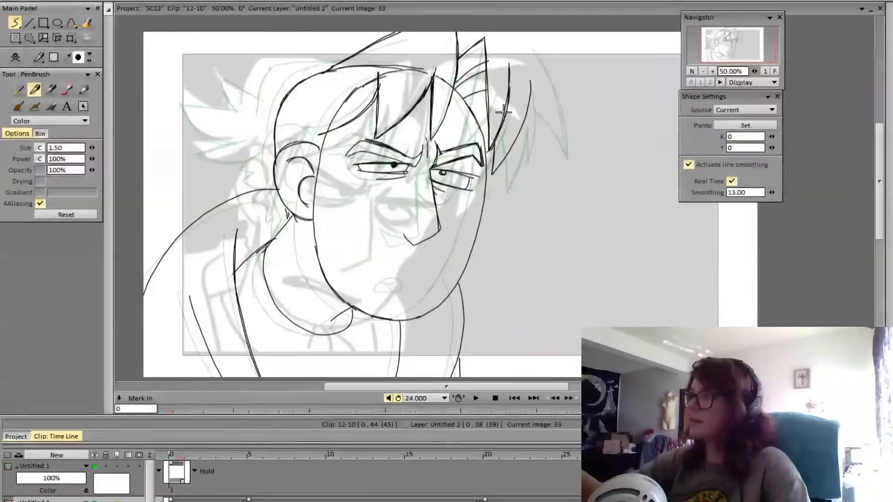
Erase the upper ends of the two curved hair edges beside the spike, flipping to the preceding pose to check their length
key(Left)
key(Right)
key(Left)
key(Right)
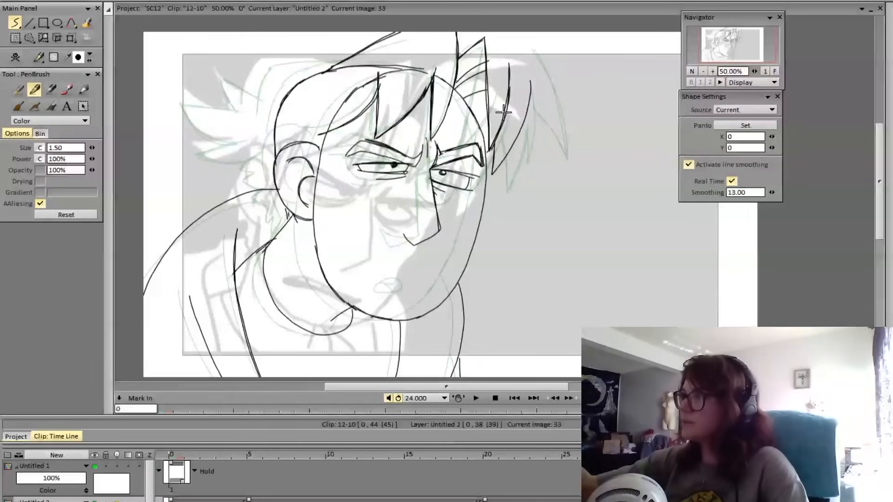
key(e)
drag(509, 65, 509, 87)
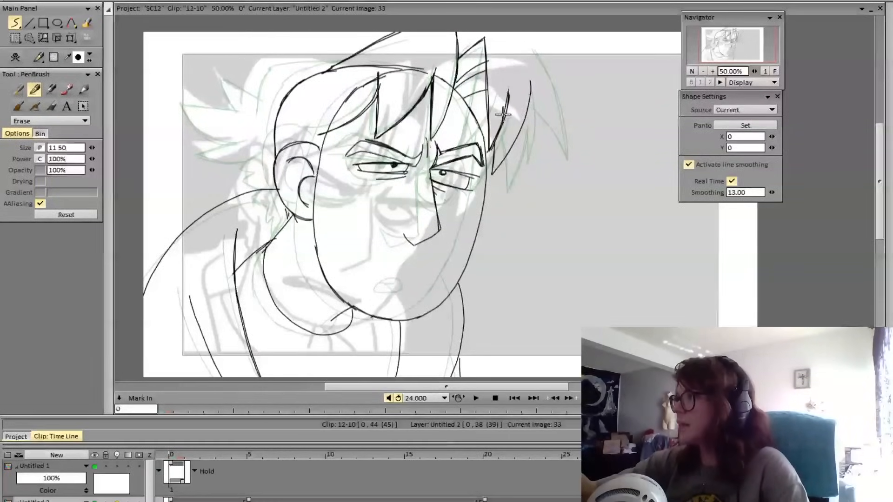
key(Left)
key(Right)
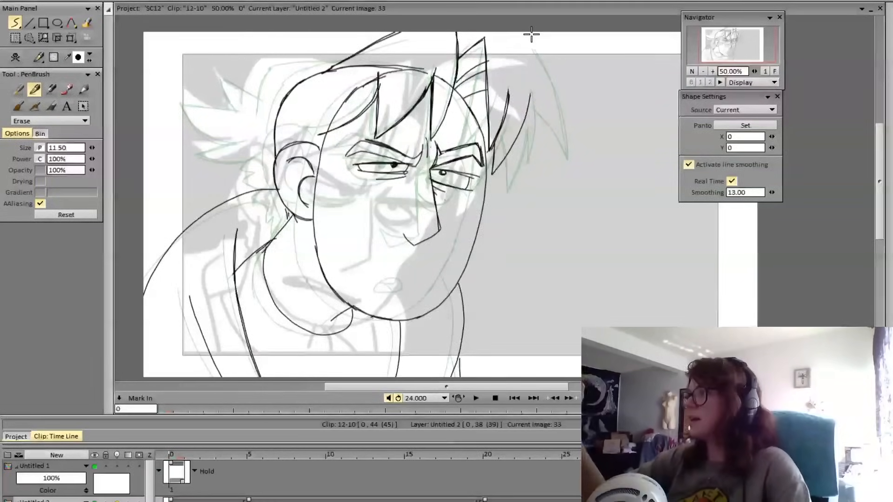
key(Left)
key(Right)
key(Left)
key(Right)
key(e)
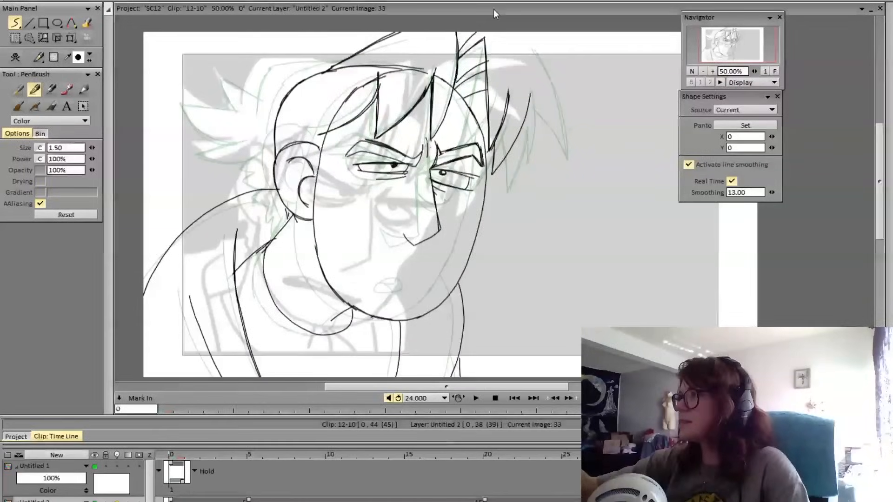
key(Left)
key(Right)
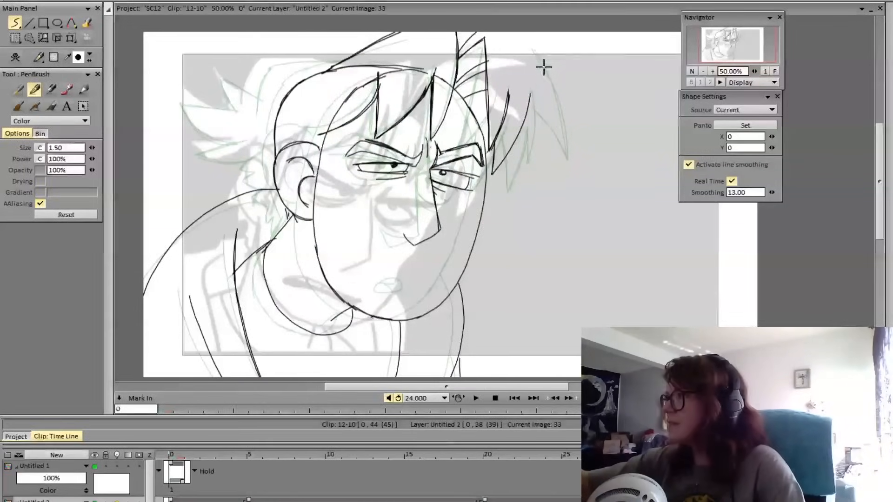
mouse_move(540, 50)
mouse_down()
mouse_move(564, 104)
mouse_move(556, 142)
mouse_up()
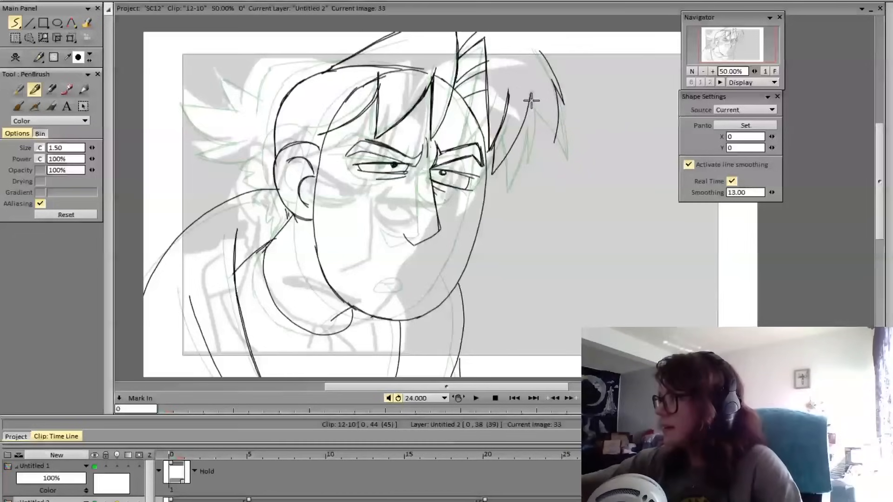
drag(530, 96, 548, 146)
drag(536, 109, 555, 119)
key(Right)
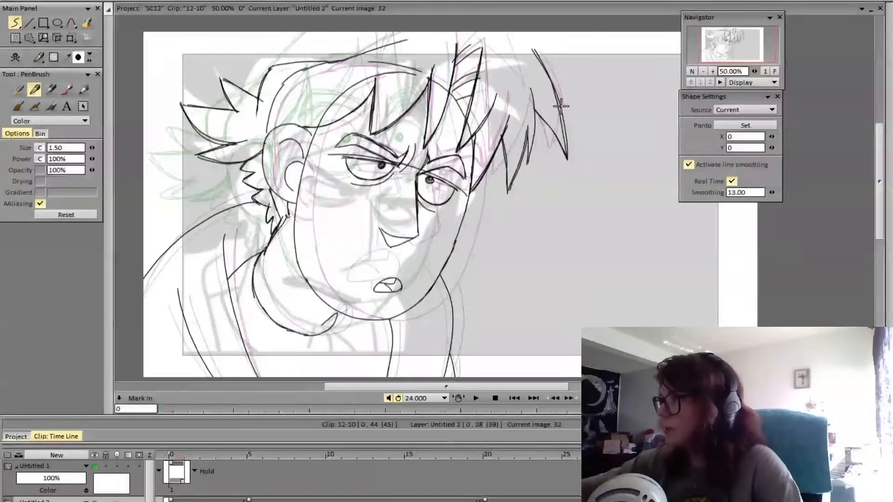
key(Left)
key(Right)
key(Left)
key(Right)
key(Left)
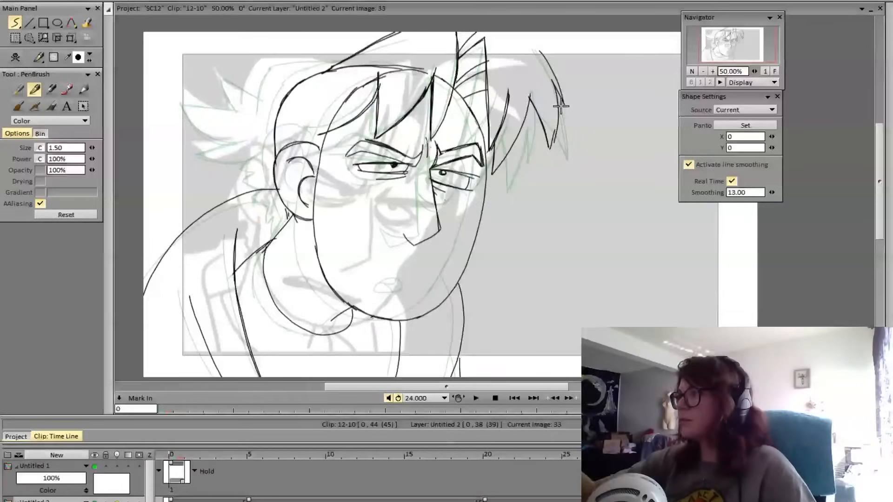
key(e)
mouse_move(555, 125)
mouse_down()
mouse_move(528, 84)
mouse_move(532, 93)
mouse_move(554, 82)
mouse_move(545, 58)
mouse_move(560, 88)
mouse_up()
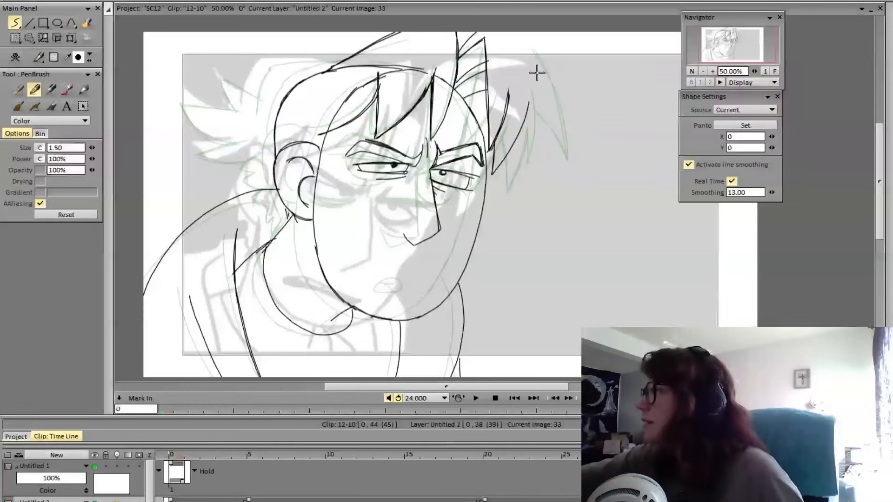
Draw a hanging pointed lock and an outward-sweeping lock beyond the outer brow, and check them against the preceding pose
mouse_move(544, 52)
mouse_down()
mouse_move(559, 125)
mouse_move(537, 149)
mouse_move(543, 171)
mouse_move(551, 89)
mouse_up()
mouse_move(543, 46)
mouse_down()
mouse_move(556, 65)
mouse_move(527, 107)
mouse_move(529, 73)
mouse_move(508, 105)
mouse_up()
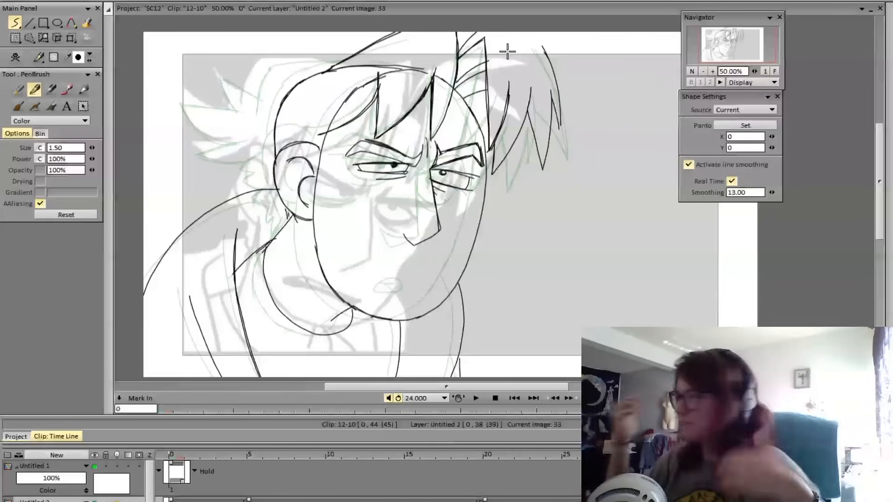
mouse_move(548, 32)
mouse_down()
mouse_move(592, 95)
mouse_move(544, 53)
mouse_move(590, 102)
mouse_up()
key(ctrl+z)
key(ctrl+z)
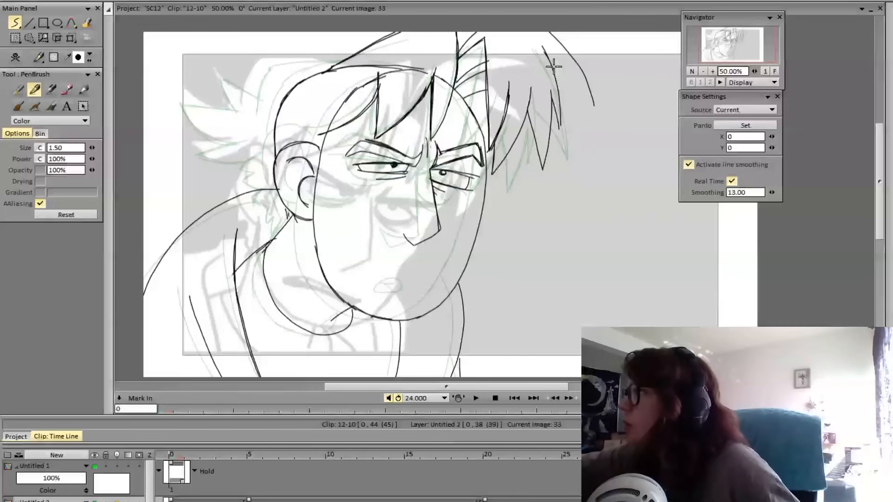
drag(550, 66, 596, 108)
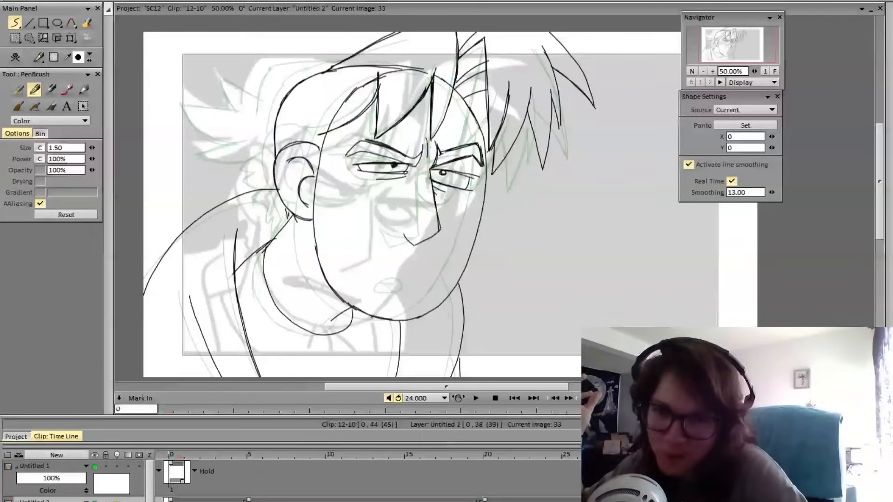
key(Left)
key(Right)
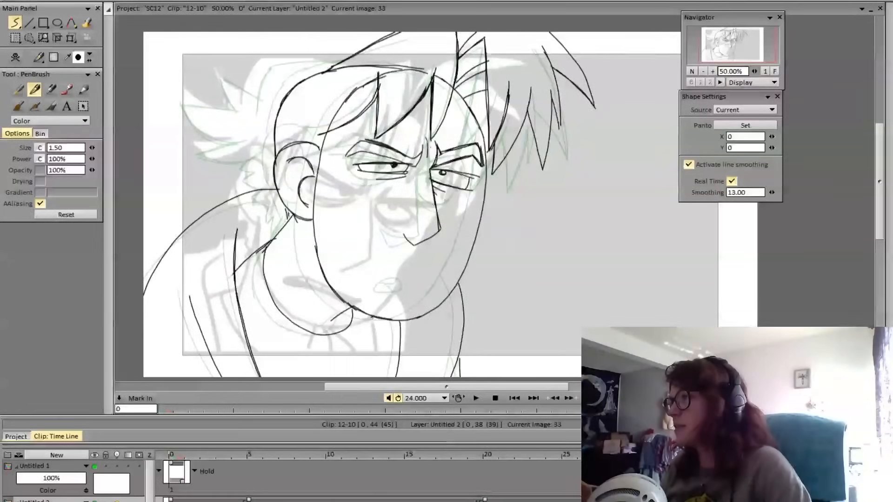
key(Left)
key(Right)
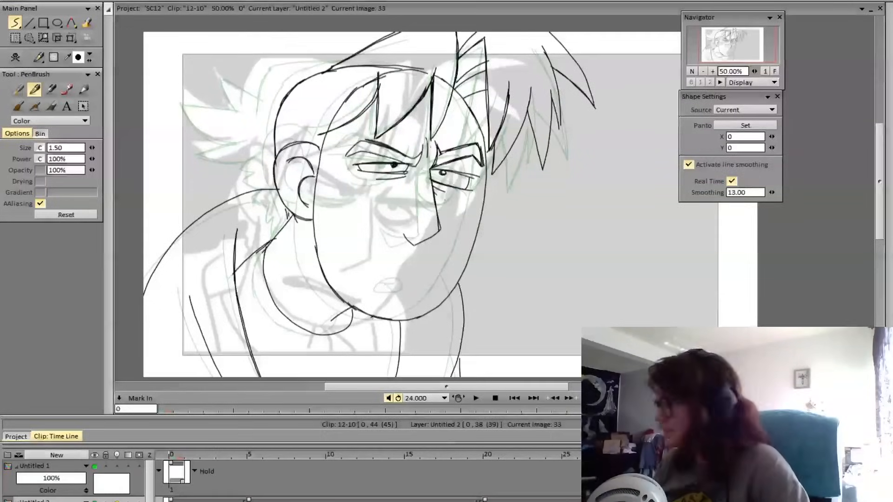
Flip repeatedly between frame 33 and the preceding pose to compare the head, face and front hair
key(Left)
key(Right)
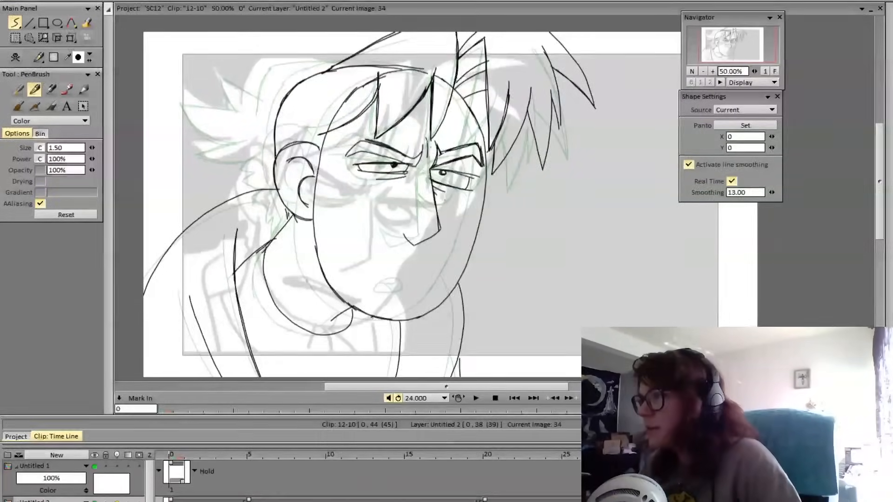
key(Left)
key(Right)
key(Left)
key(Right)
key(Left)
key(Right)
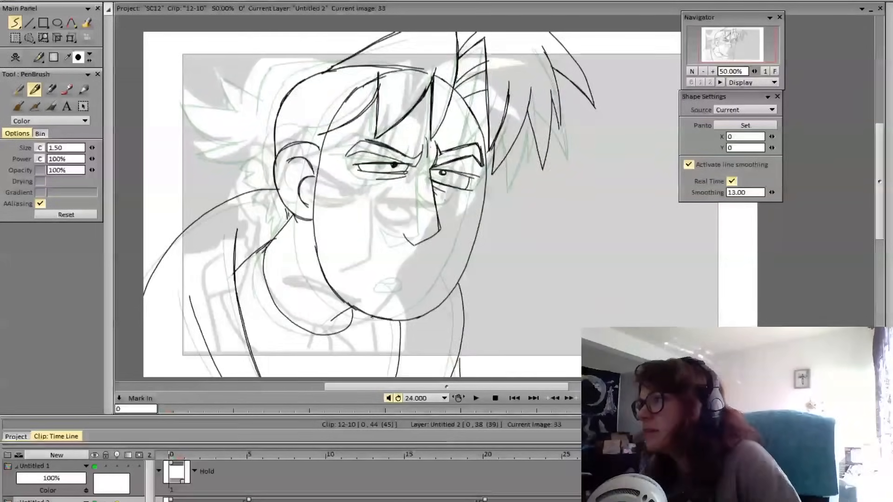
key(Left)
key(Right)
key(Left)
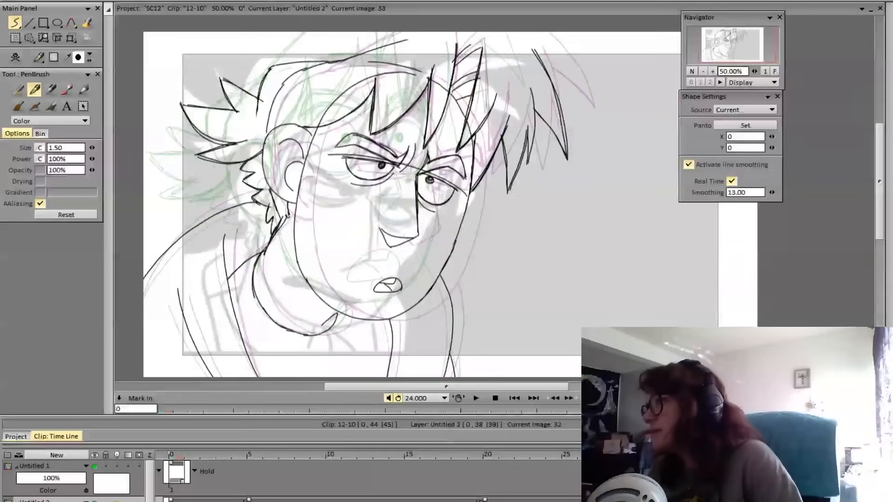
key(Right)
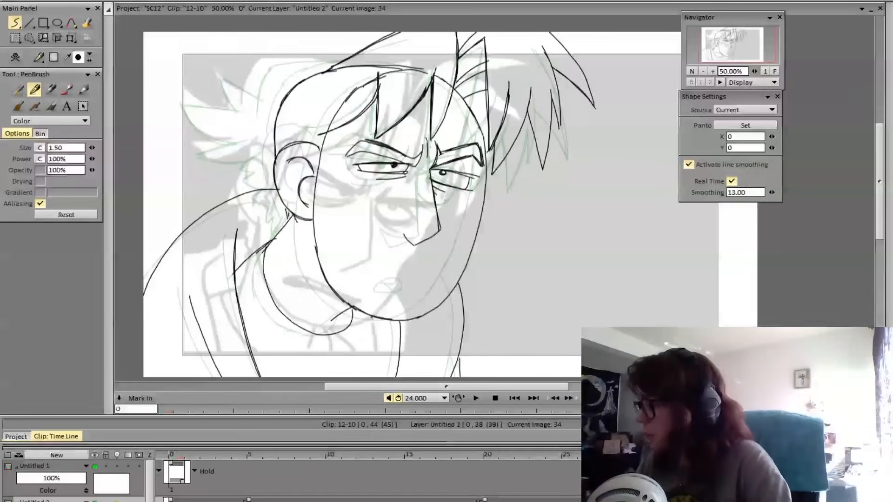
key(Left)
key(Right)
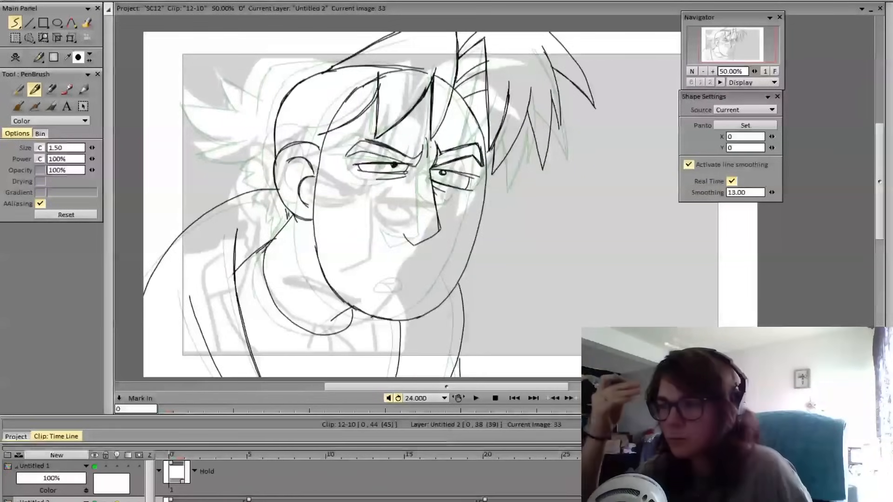
key(Left)
key(Right)
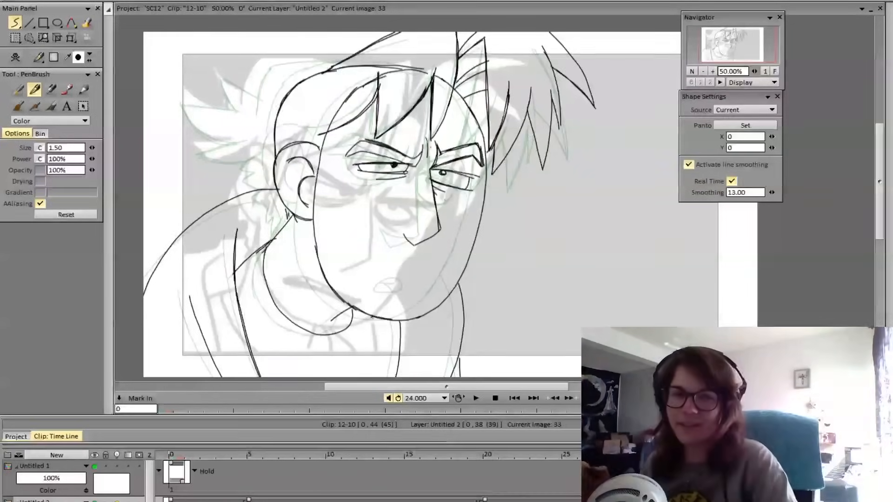
key(Left)
key(Right)
key(Left)
key(Right)
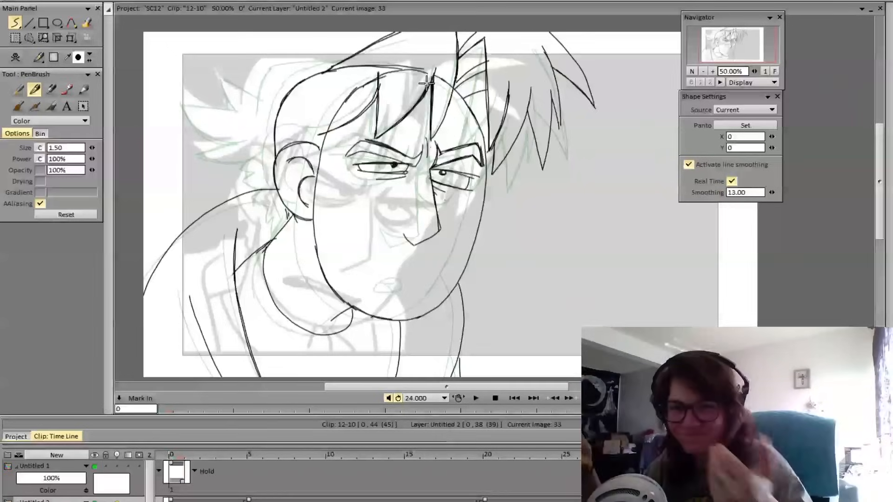
key(Left)
key(Right)
key(Left)
key(Right)
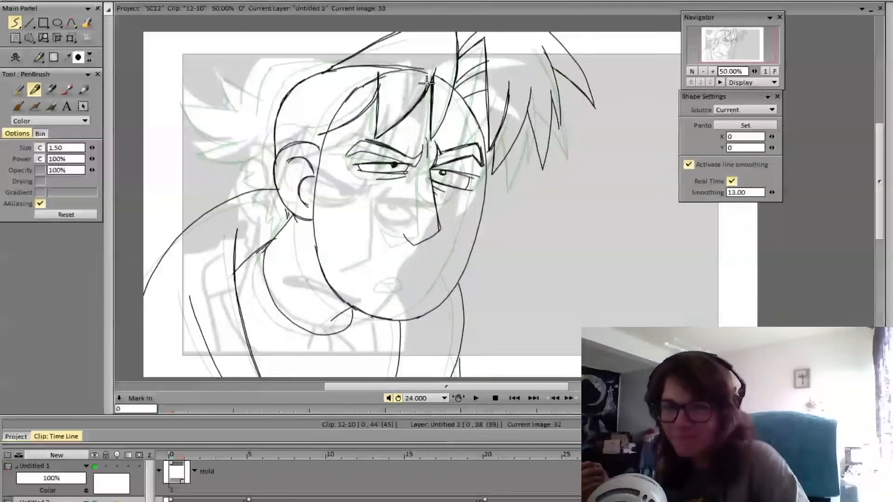
key(Left)
key(Right)
key(Left)
key(Right)
key(Left)
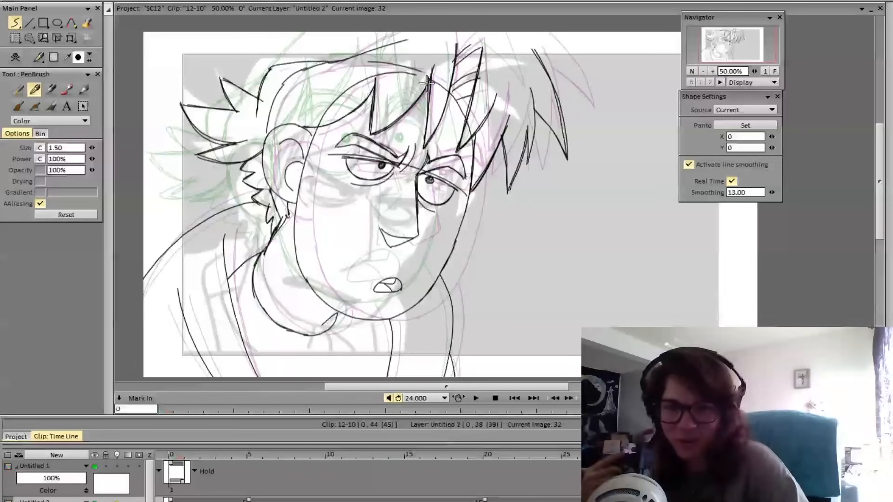
key(Right)
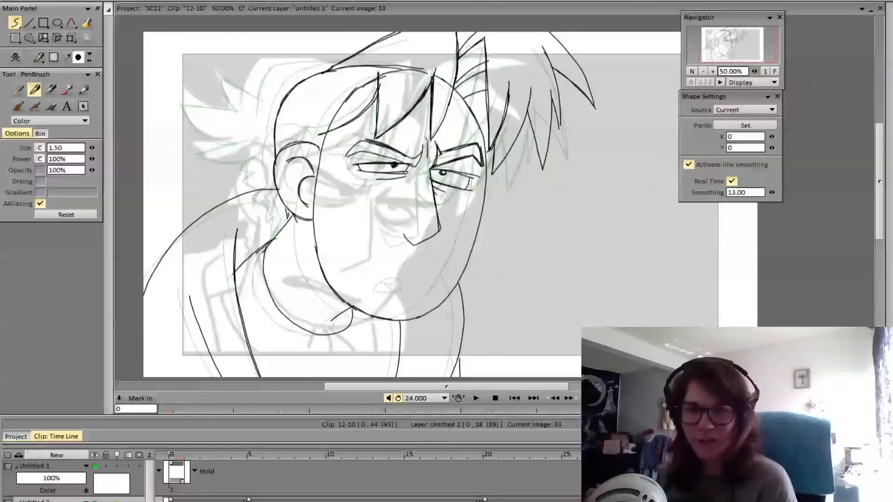
key(Left)
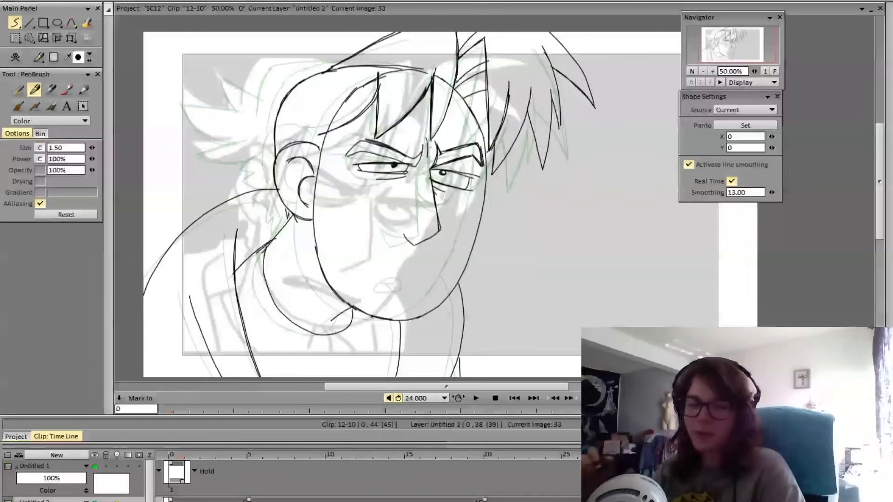
key(Right)
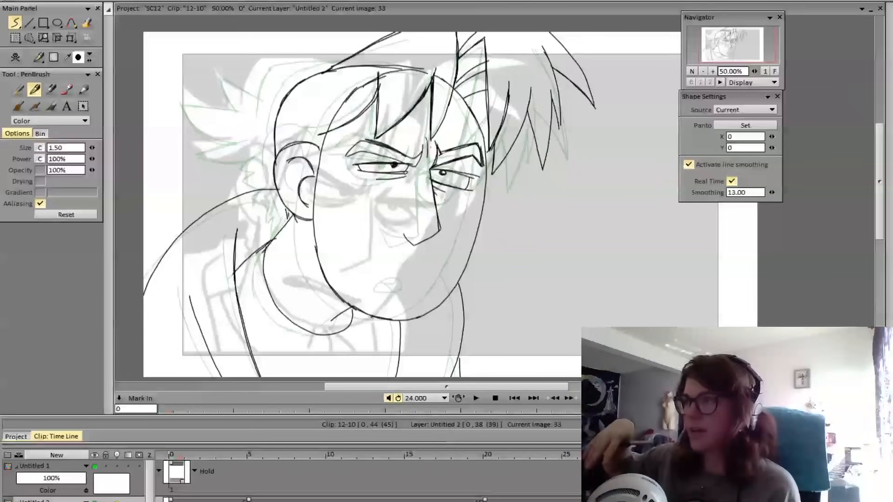
Switch to Photos to read the YouTube comment image and return to the clip 12-10 drawing
key(alt+Tab)
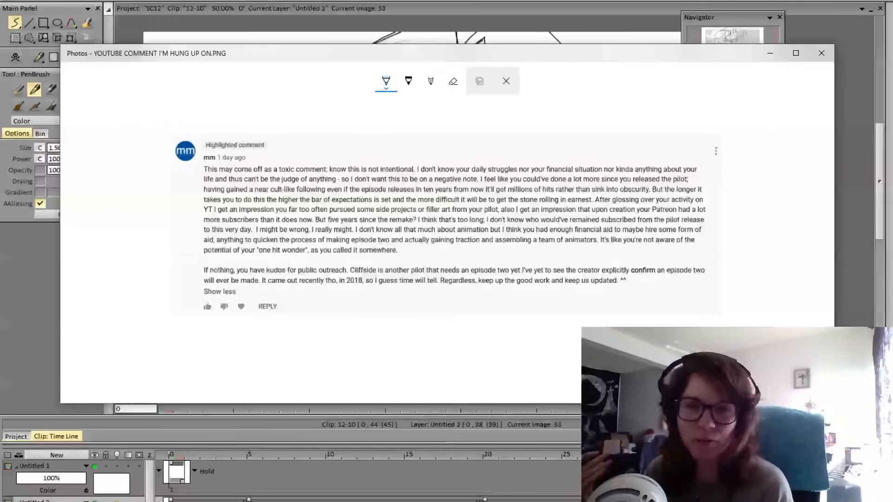
key(alt+Tab)
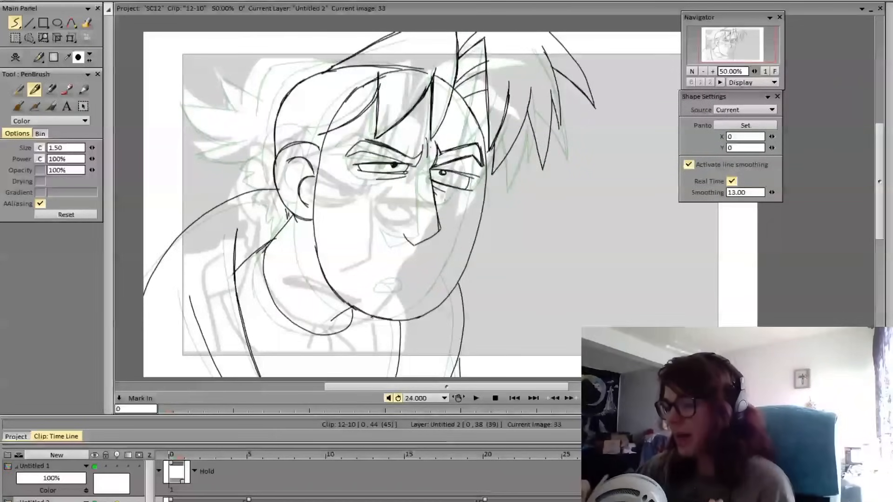
key(alt+Tab)
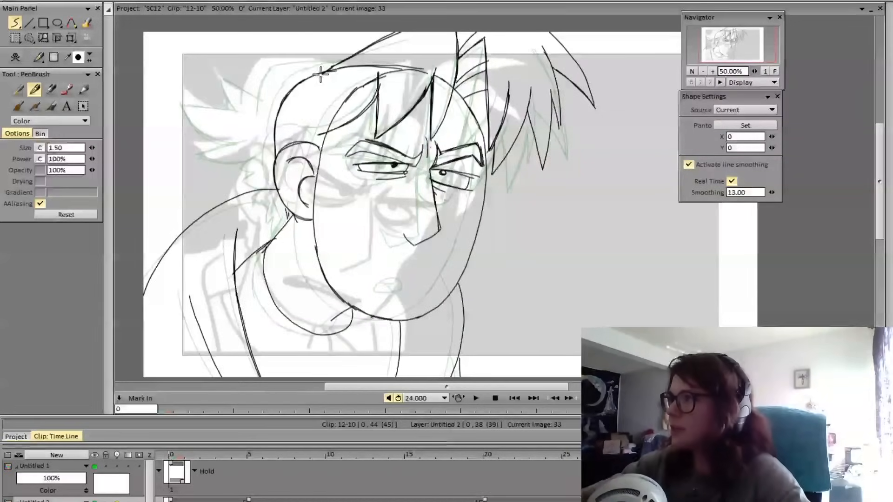
Draw the hair's outer contour over the back of the skull on frame 33, ending above the ear, and check it against the preceding pose
drag(324, 70, 265, 82)
key(ctrl+z)
mouse_move(265, 138)
mouse_down()
mouse_move(268, 86)
mouse_move(329, 65)
mouse_move(268, 84)
mouse_move(264, 138)
mouse_up()
key(ctrl+z)
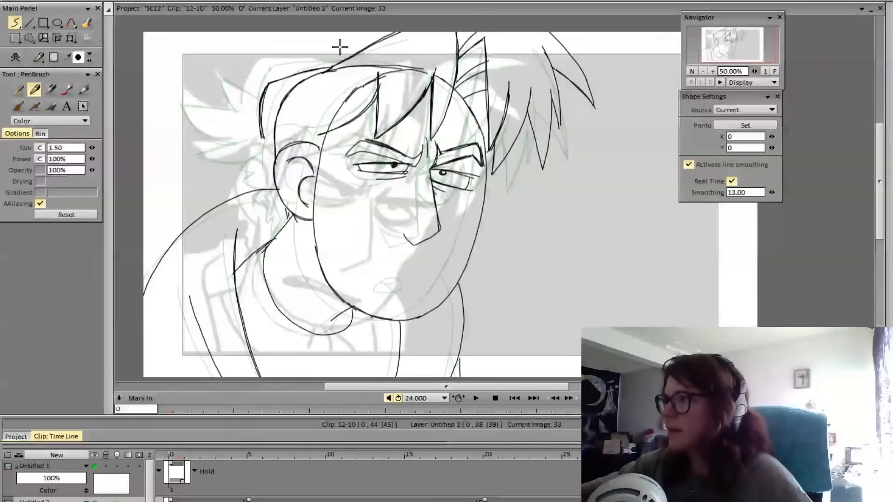
key(ctrl+z)
drag(269, 84, 331, 68)
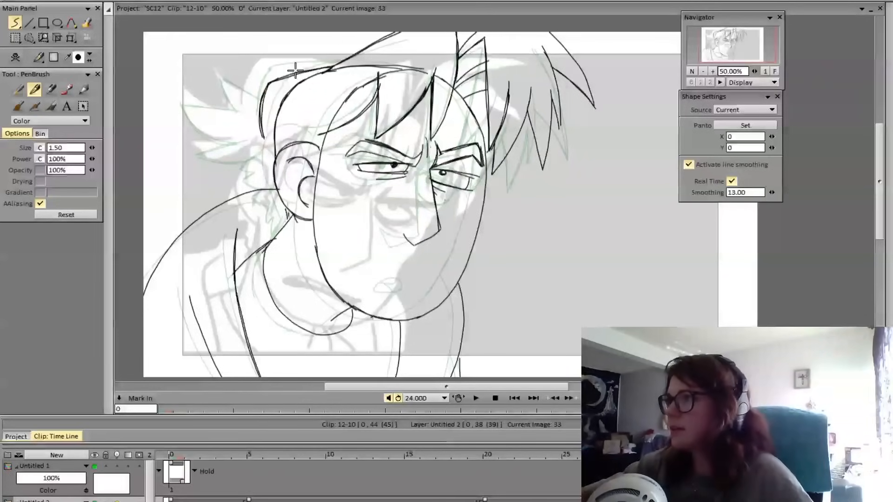
key(Left)
key(Right)
key(Left)
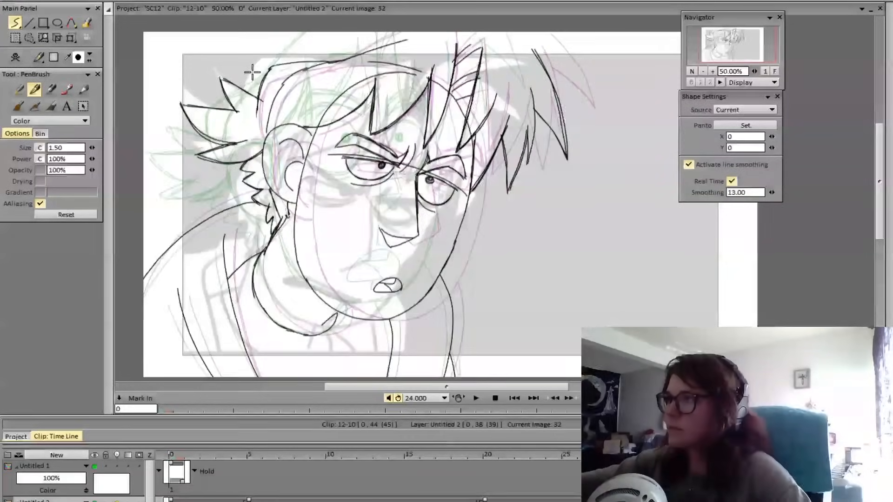
key(Right)
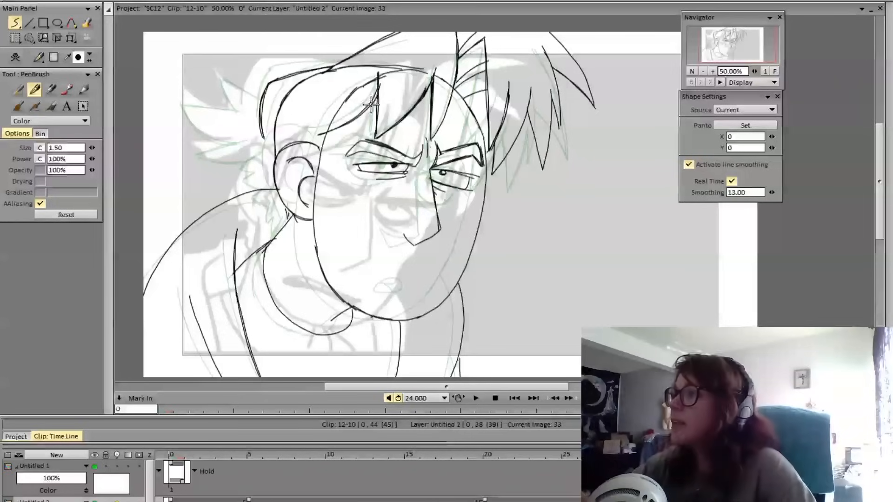
Redraw the fringe lock's curved lower edge so it sweeps back toward the ear, and erase the overlapping old line
mouse_move(377, 92)
mouse_down()
mouse_move(314, 141)
mouse_move(339, 134)
mouse_move(376, 95)
mouse_up()
key(Left)
key(Right)
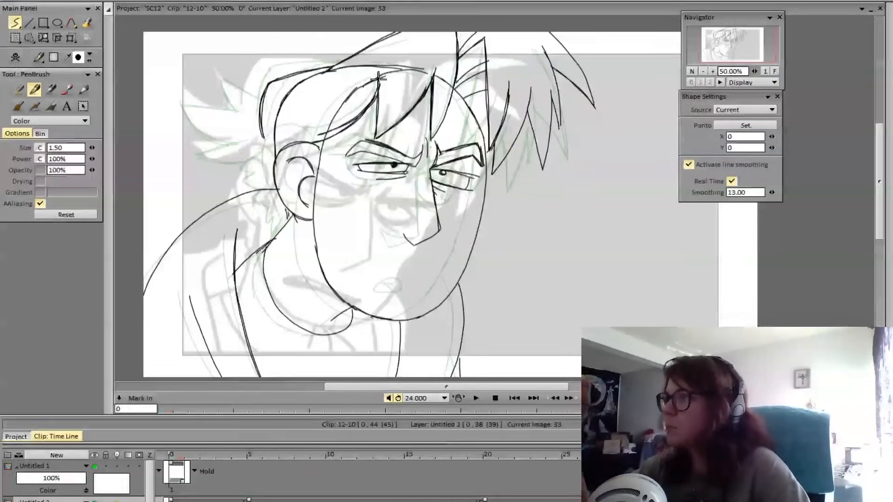
key(Left)
key(Right)
key(e)
drag(320, 135, 352, 117)
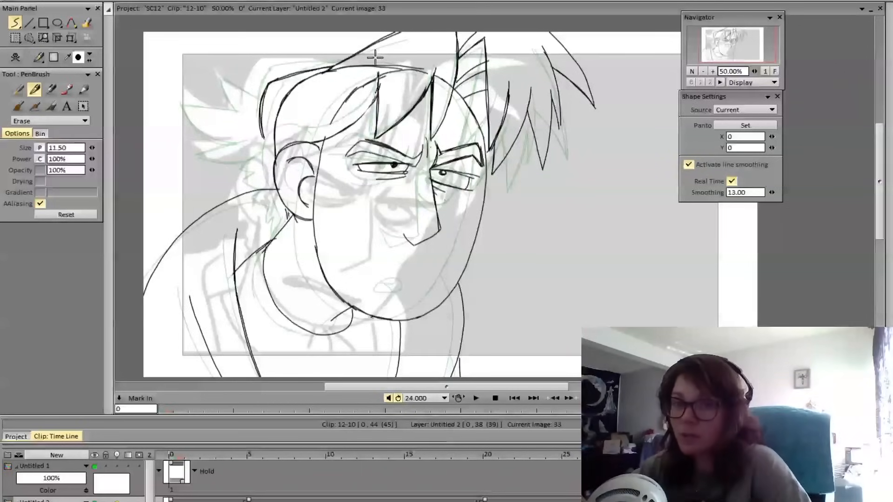
key(e)
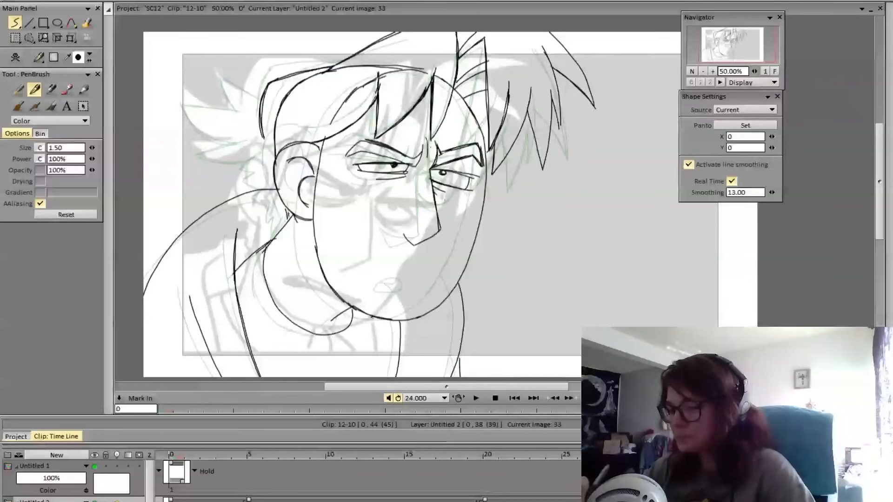
Reread the YouTube comment image in Photos, return to the drawing and compare frame 33 with the preceding pose
key(alt+Tab)
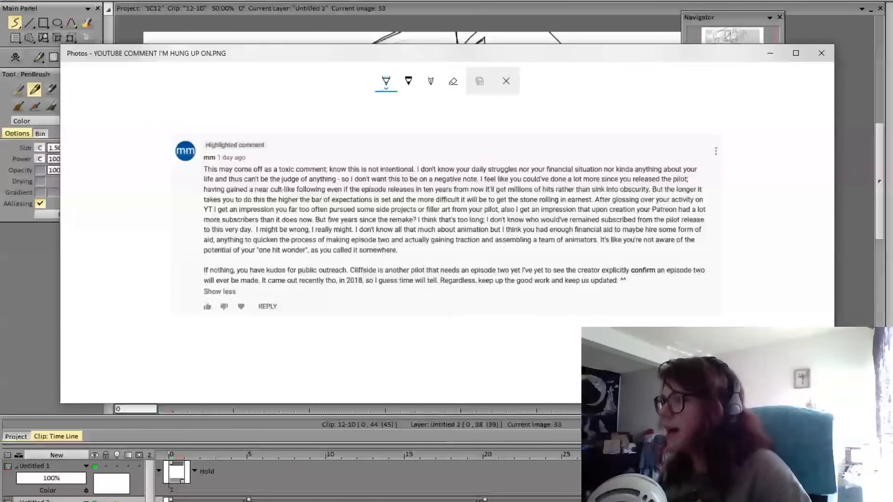
key(alt+Tab)
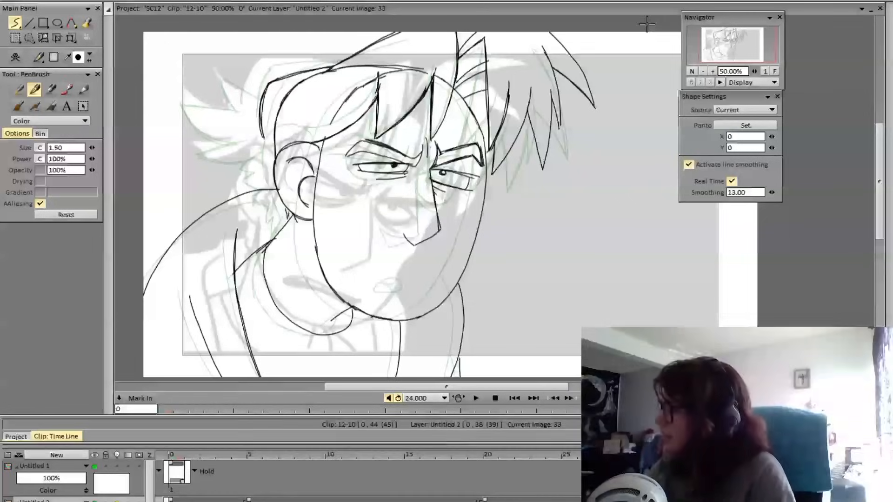
key(Right)
key(Left)
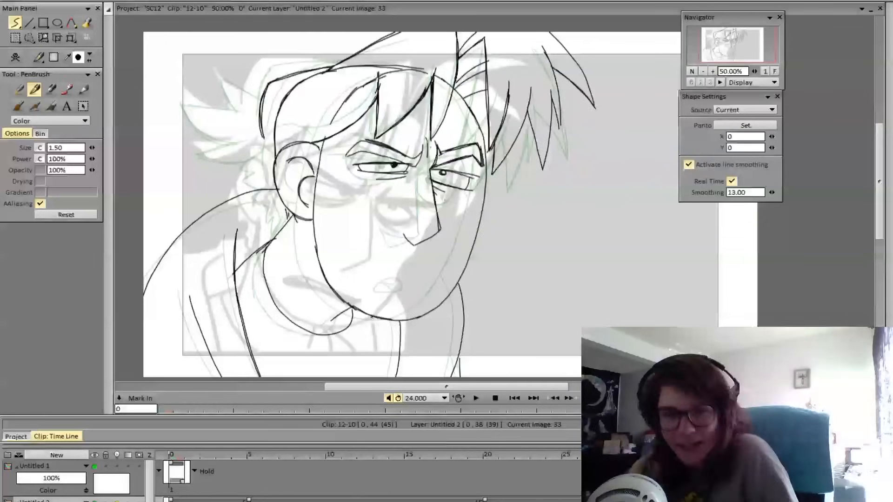
key(Right)
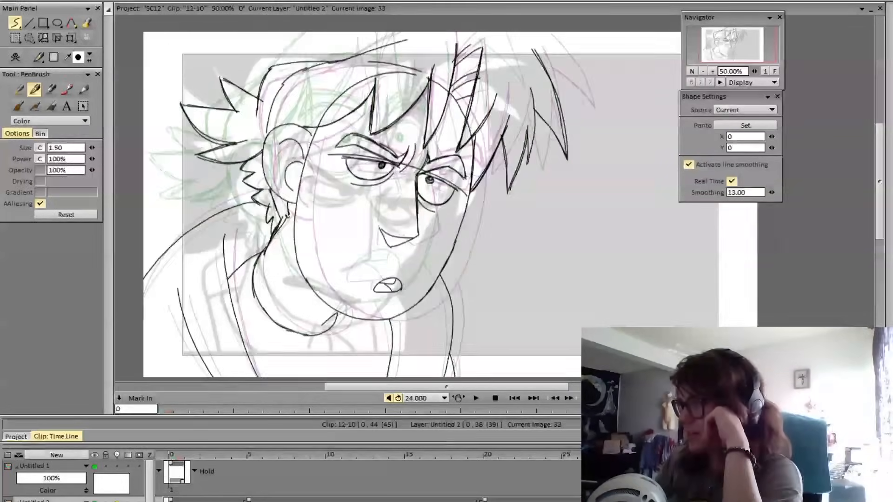
key(Left)
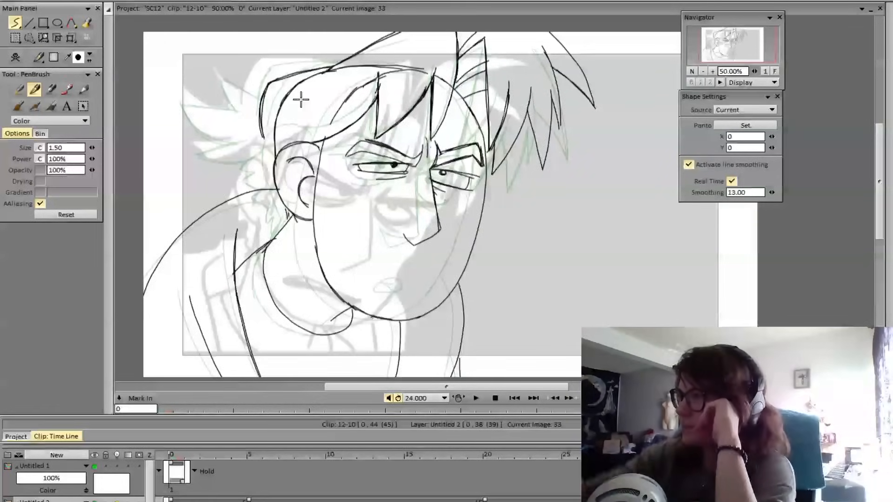
Draw a small upper hair spike and a longer outward-pointing spike behind the head, redoing the longer spike's strokes
mouse_move(259, 116)
mouse_down()
mouse_move(226, 92)
mouse_move(238, 125)
mouse_up()
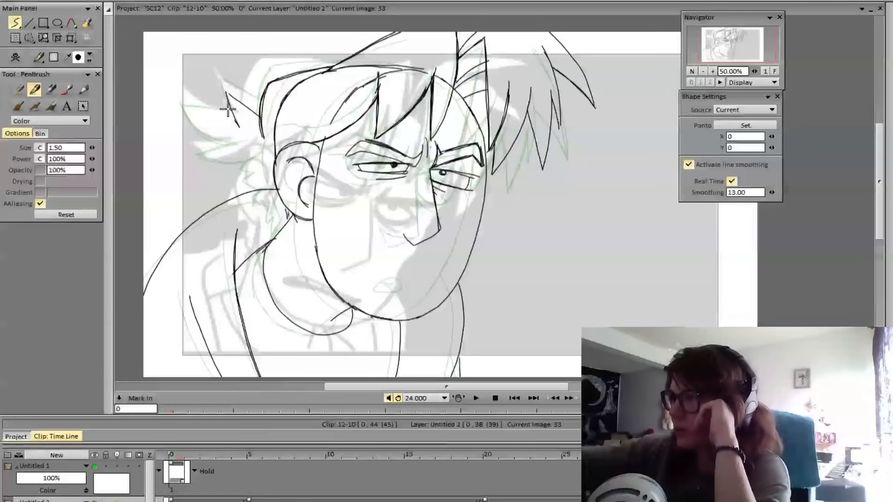
mouse_move(226, 96)
mouse_down()
mouse_move(251, 109)
mouse_move(237, 121)
mouse_move(186, 115)
mouse_move(240, 158)
mouse_up()
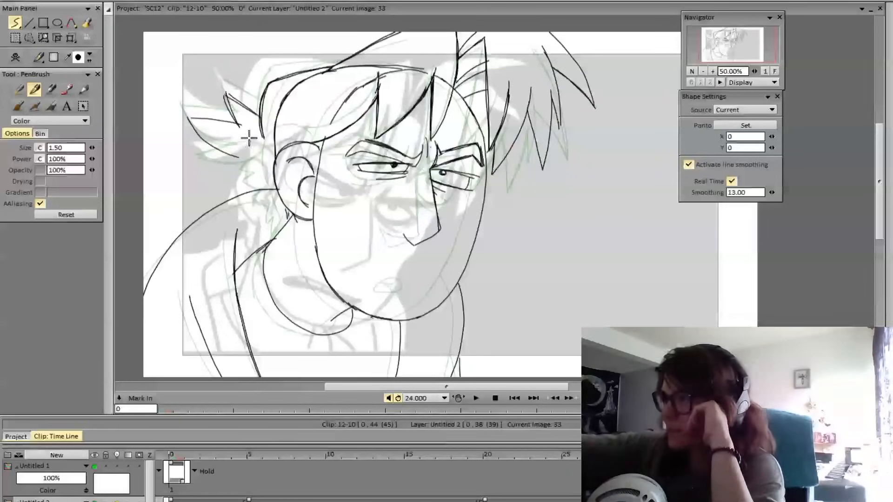
mouse_move(234, 120)
mouse_down()
mouse_move(244, 135)
mouse_move(242, 124)
mouse_move(186, 126)
mouse_move(233, 150)
mouse_move(241, 127)
mouse_move(188, 126)
mouse_up()
key(ctrl+z)
Draw a third, lower hair spike running from behind the head to the ear and compare it with the preceding pose
key(ctrl+z)
key(ctrl+z)
mouse_move(188, 126)
mouse_down()
mouse_move(240, 158)
mouse_move(214, 149)
mouse_move(240, 156)
mouse_up()
mouse_move(240, 158)
mouse_down()
mouse_move(198, 173)
mouse_move(244, 174)
mouse_move(275, 157)
mouse_move(241, 157)
mouse_move(194, 173)
mouse_move(275, 162)
mouse_up()
key(ctrl+z)
mouse_move(275, 163)
mouse_down()
mouse_move(191, 175)
mouse_move(255, 152)
mouse_move(237, 154)
mouse_up()
key(Left)
key(Right)
key(e)
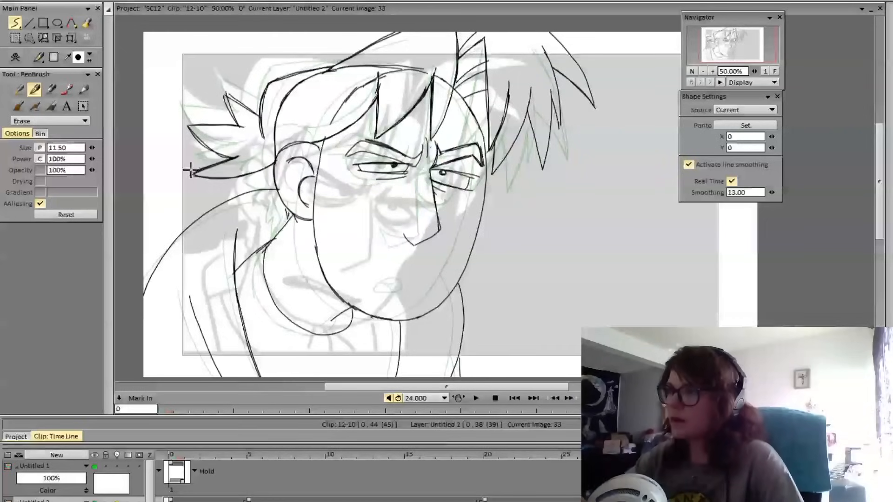
key(Left)
key(Right)
key(Left)
key(Right)
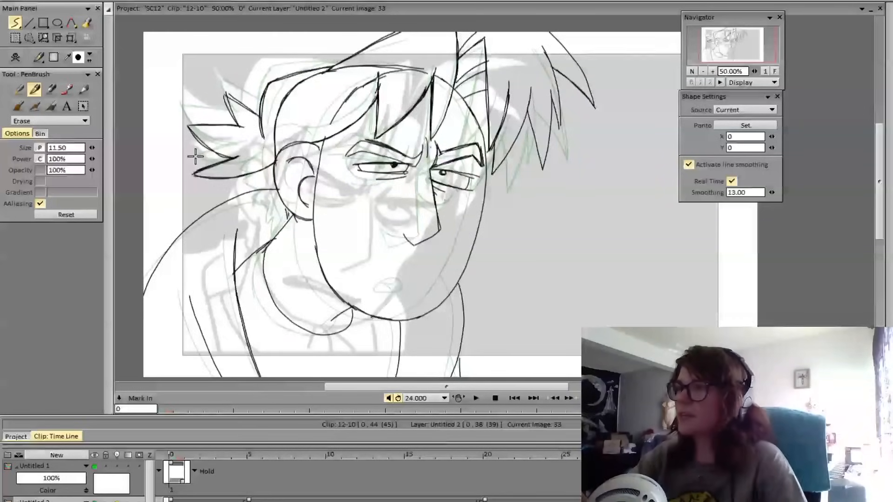
Erase the lowest back spike's tip and underside, and redraw the lower edge from a slightly shorter tip to the ear
key(e)
mouse_move(194, 174)
mouse_down()
mouse_move(247, 178)
mouse_move(274, 164)
mouse_up()
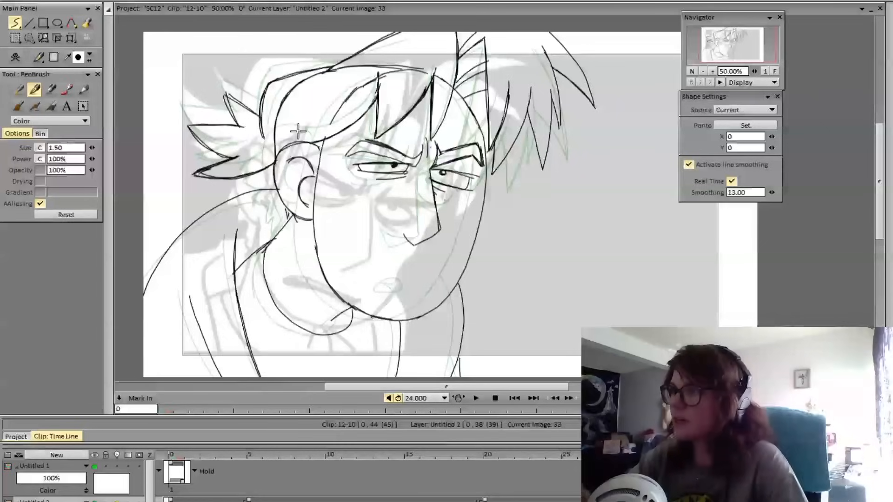
key(e)
mouse_move(192, 177)
mouse_down()
mouse_move(216, 161)
mouse_move(203, 174)
mouse_move(215, 183)
mouse_move(196, 171)
mouse_move(249, 154)
mouse_move(192, 176)
mouse_move(263, 167)
mouse_up()
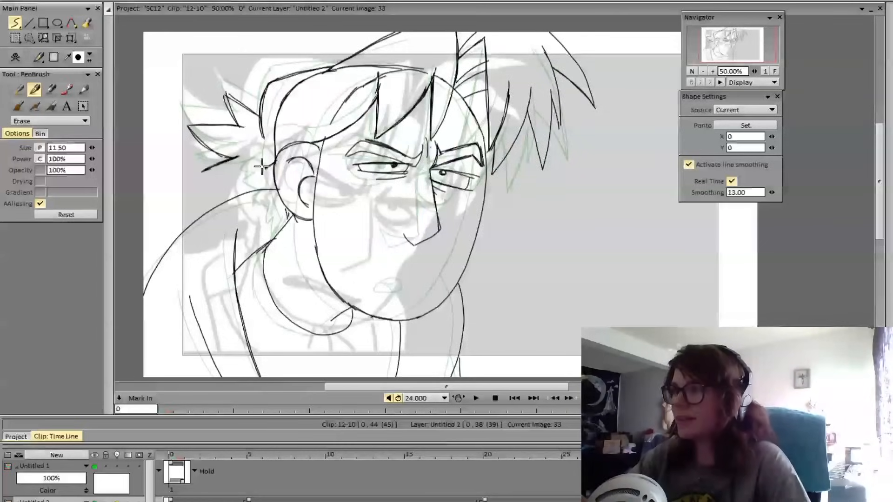
key(Left)
key(Right)
key(e)
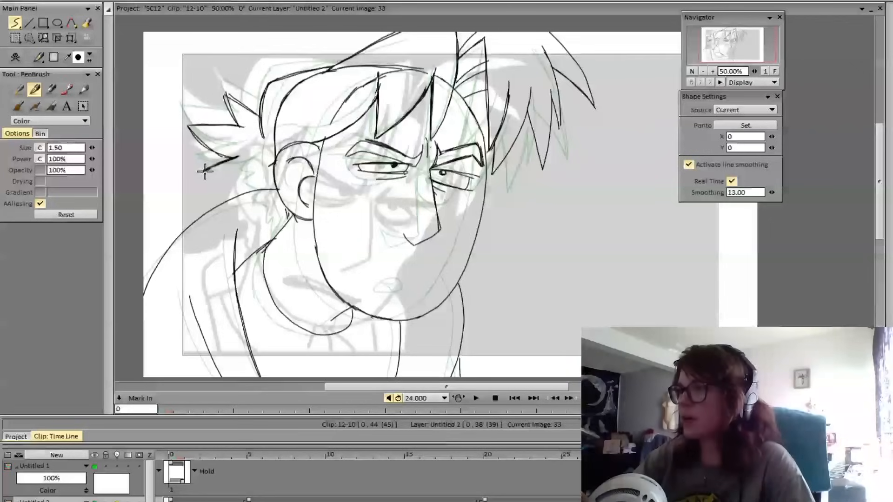
mouse_move(205, 171)
mouse_down()
mouse_move(258, 171)
mouse_move(275, 163)
mouse_up()
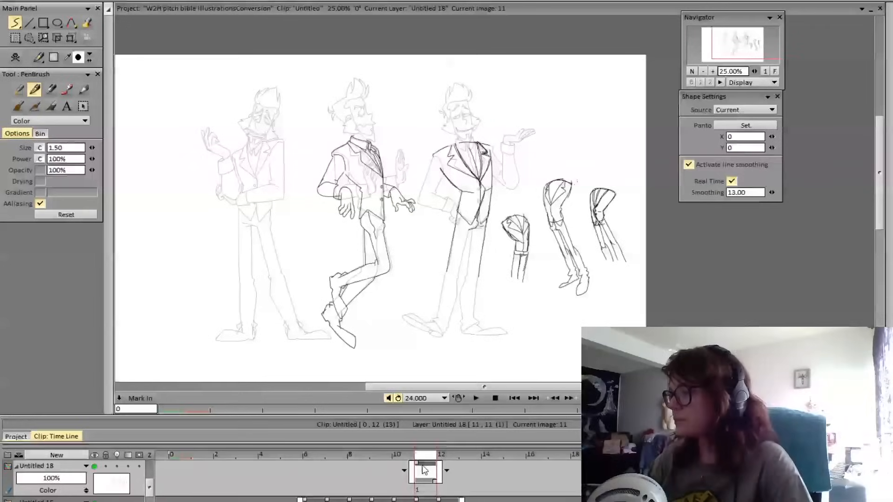
Review the coloured character sheets in the W2H pitch bible project, frames 9 to 11, and return to clip 12-10
click(411, 465)
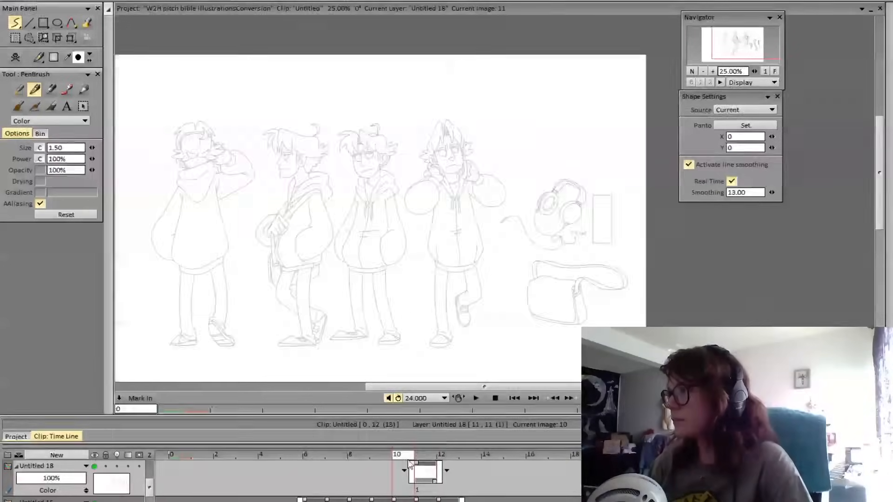
drag(409, 463, 380, 460)
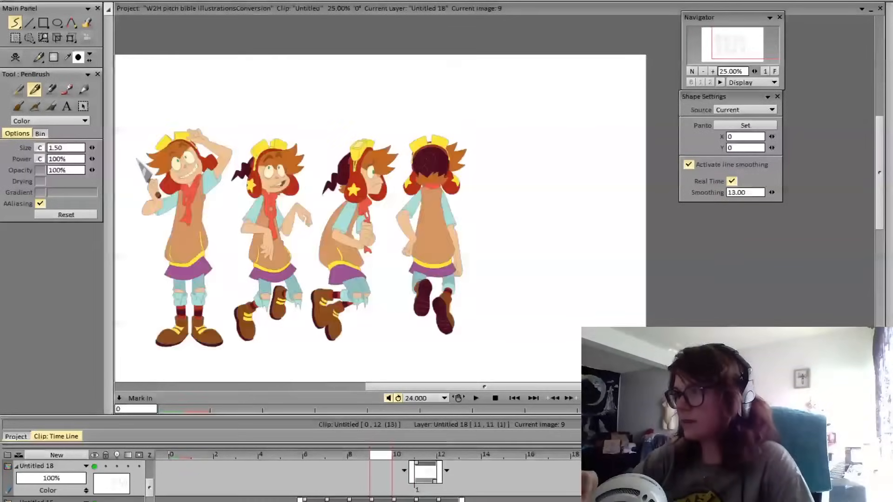
key(Right)
key(Left)
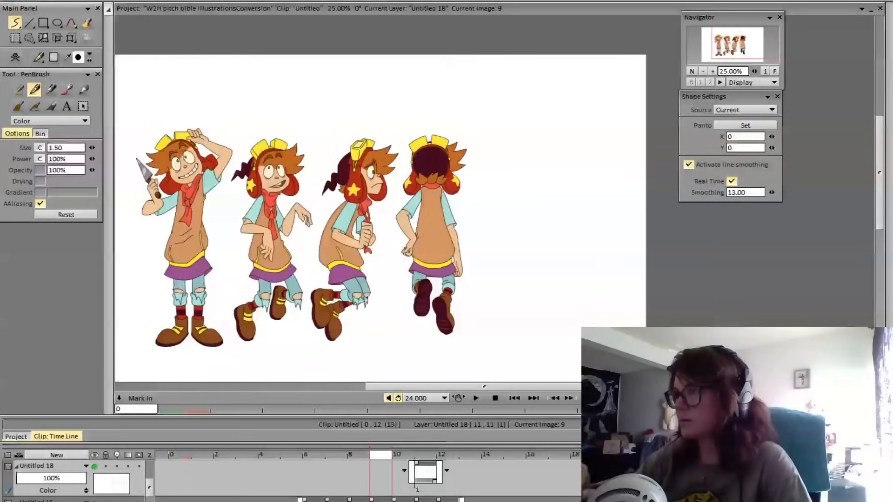
key(Right)
key(Right)
key(Left)
key(Right)
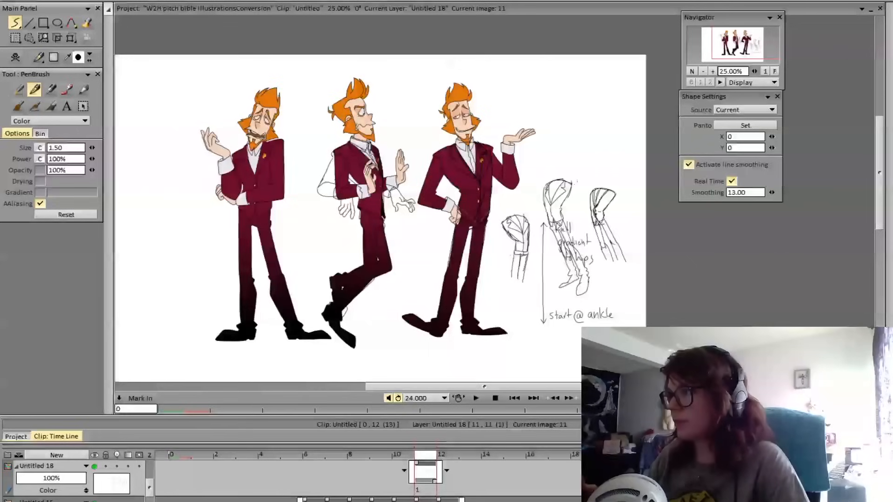
key(Left)
key(Left)
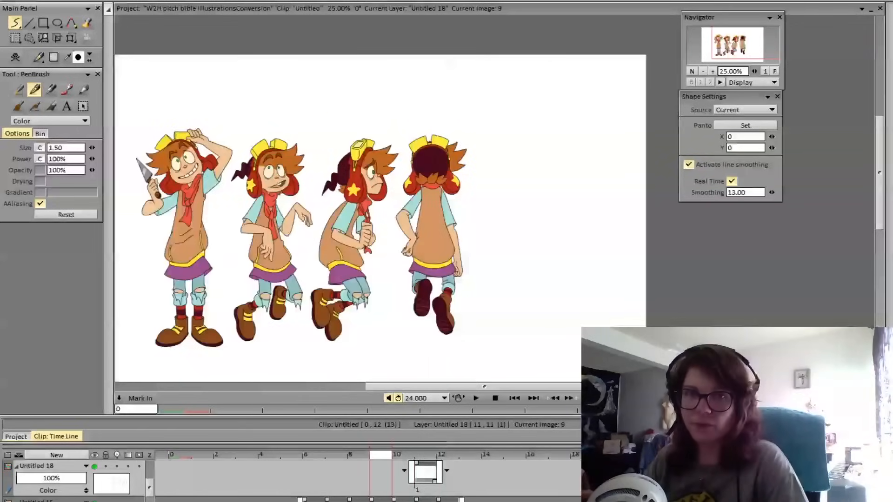
key(Right)
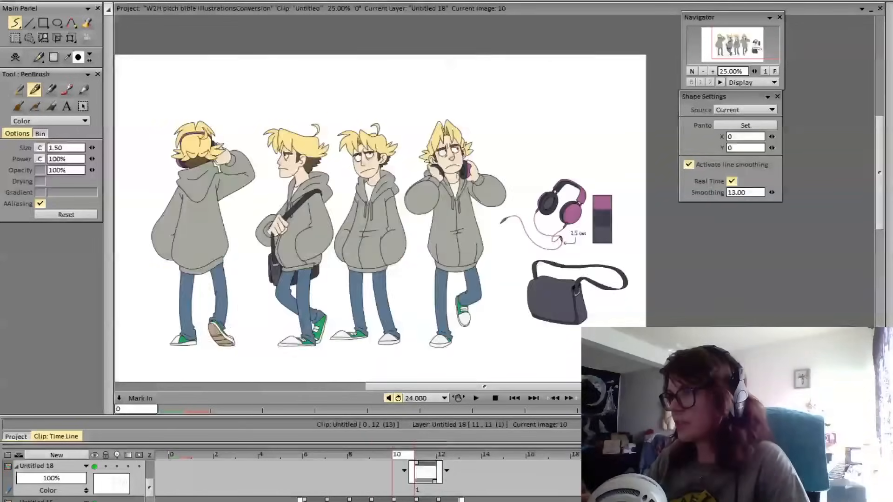
key(Right)
key(Right)
key(Left)
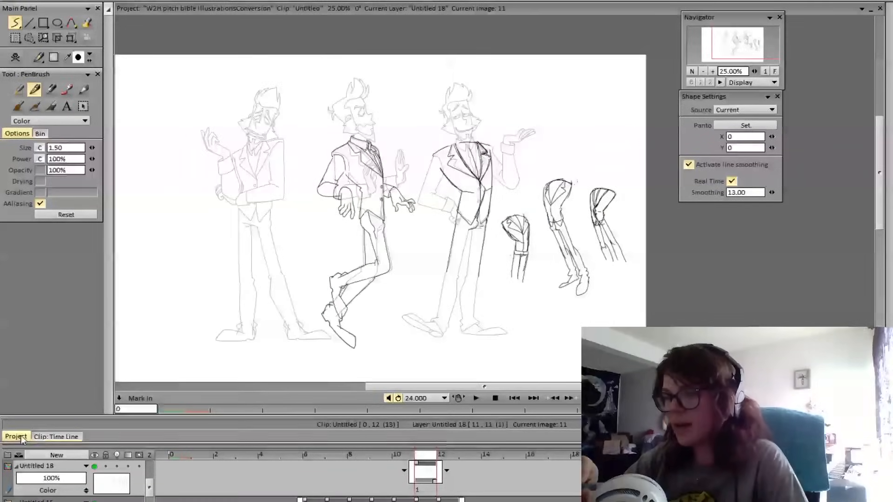
click(16, 437)
click(57, 437)
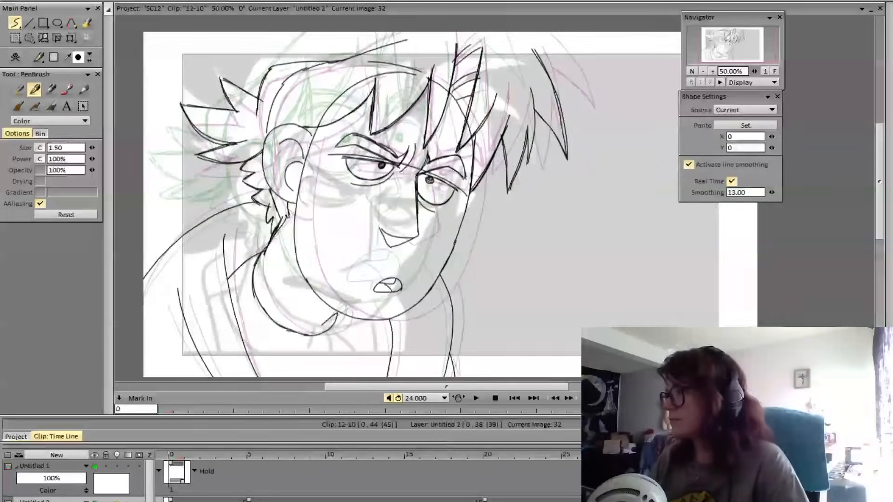
Strengthen the lowest back spike's upper edge toward the ear on frame 33, comparing it with the preceding pose
key(Right)
key(Left)
key(Right)
key(Left)
key(Right)
mouse_move(238, 157)
mouse_down()
mouse_move(202, 176)
mouse_move(237, 179)
mouse_move(275, 162)
mouse_up()
key(Left)
key(Right)
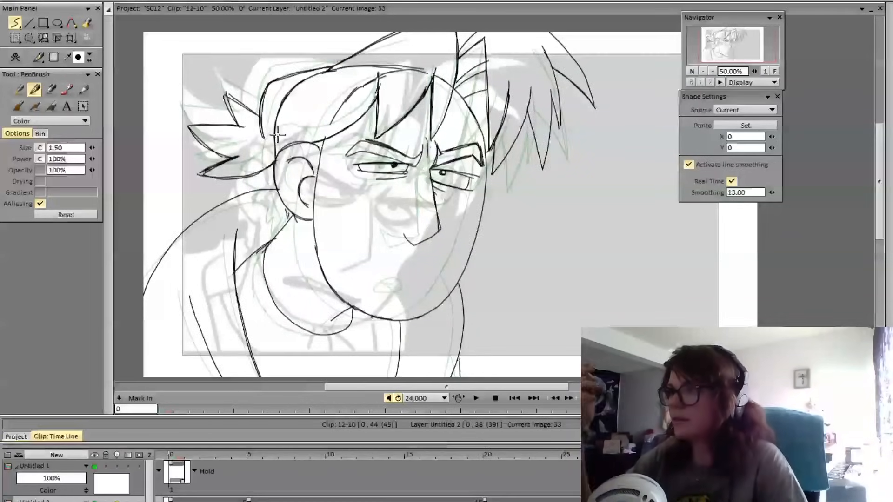
Erase the lowest back spike's tip, redraw it slightly shorter and compare it with the preceding pose
key(e)
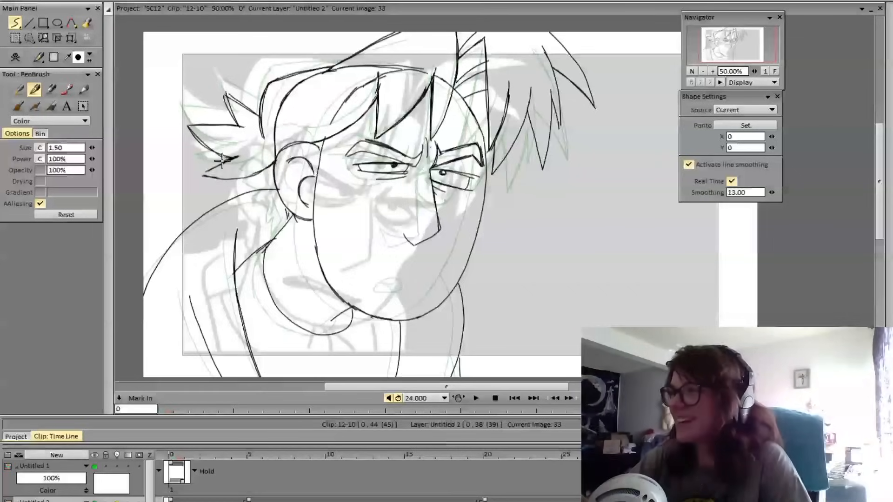
key(e)
key(Left)
key(Right)
key(Left)
key(Right)
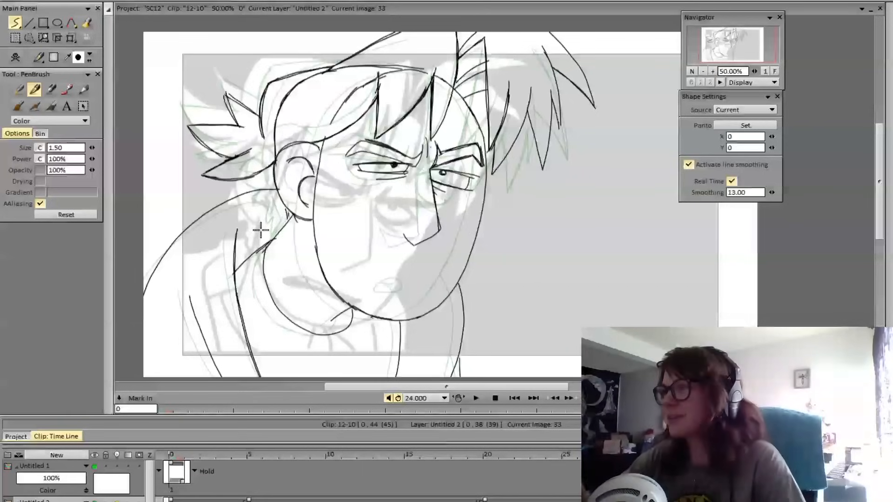
Draw two small hair spikes directly behind the ear on frame 33, matching their placement to the preceding pose
key(Left)
key(Right)
key(Left)
key(Right)
key(Left)
key(Right)
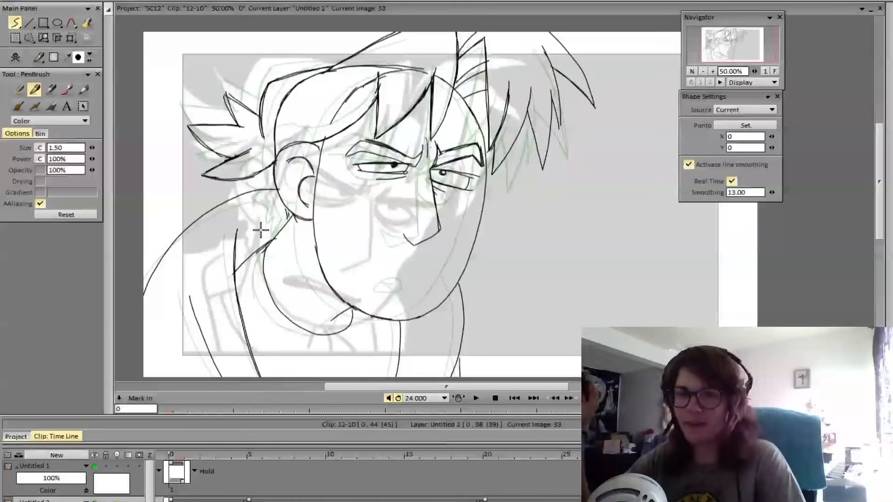
key(Left)
key(Right)
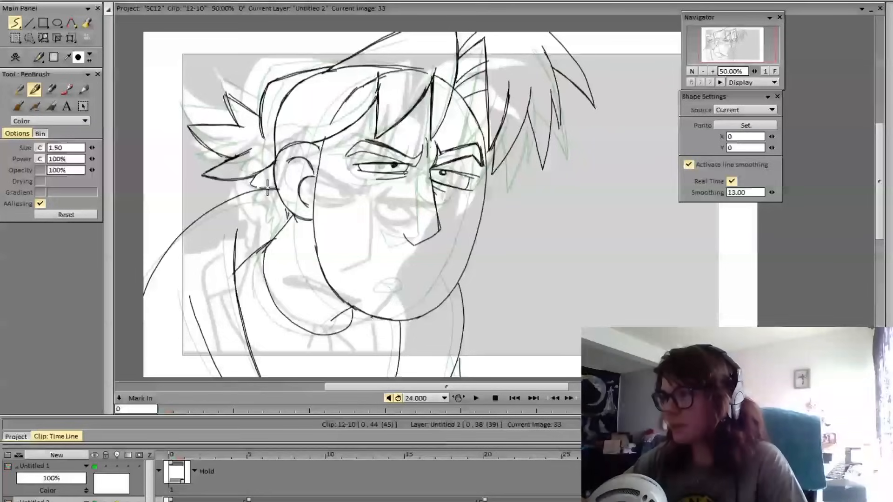
key(Left)
key(Right)
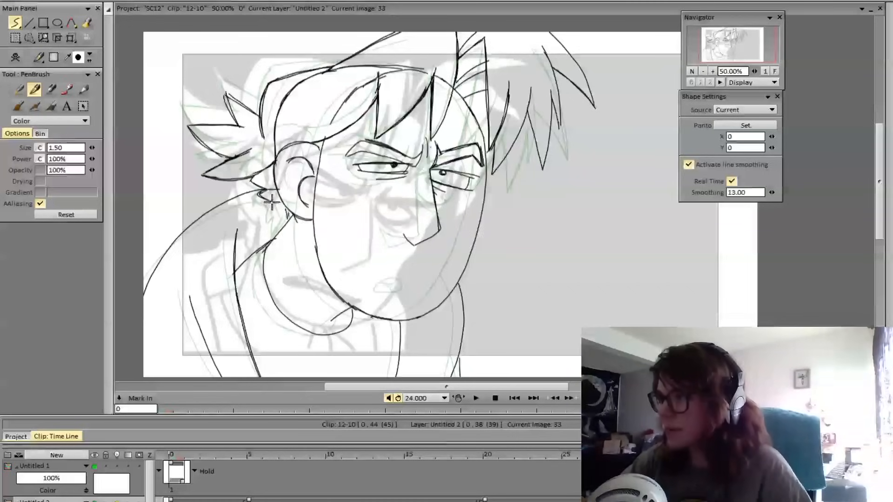
Continue the small jagged hair tufts down the nape to the neck and compare them with the preceding pose
key(Left)
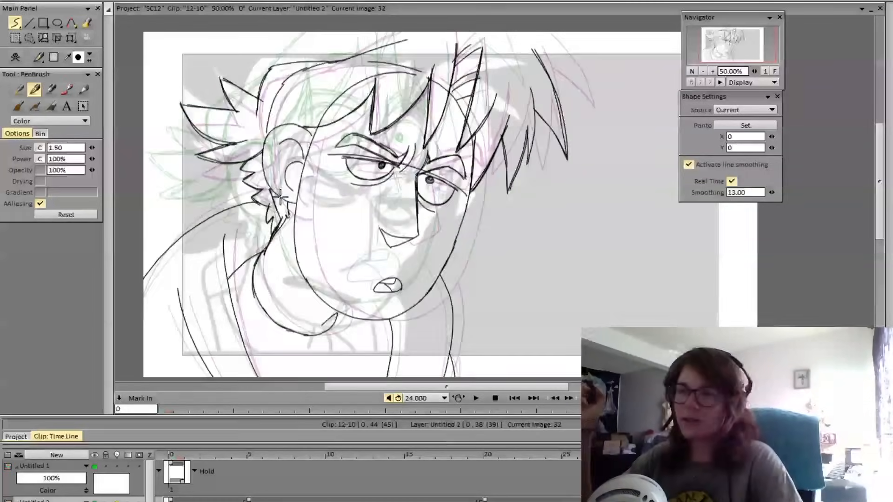
key(Right)
key(Left)
key(Right)
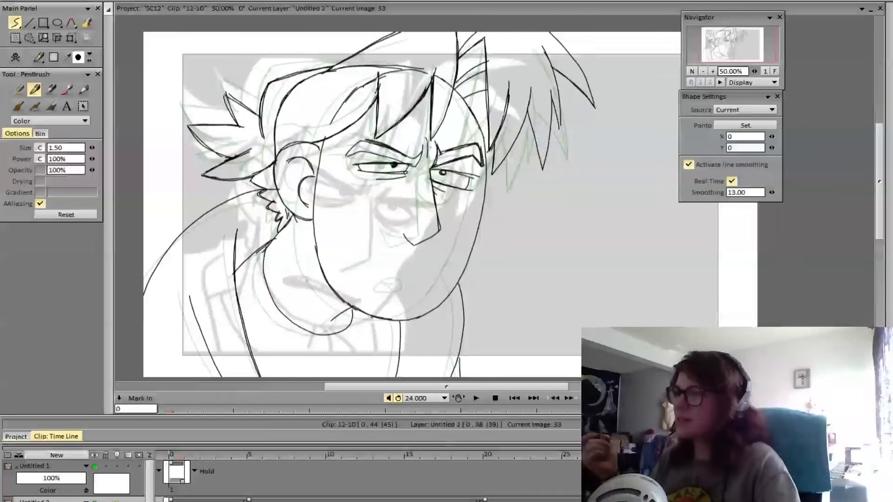
key(Left)
key(Right)
key(Left)
key(Right)
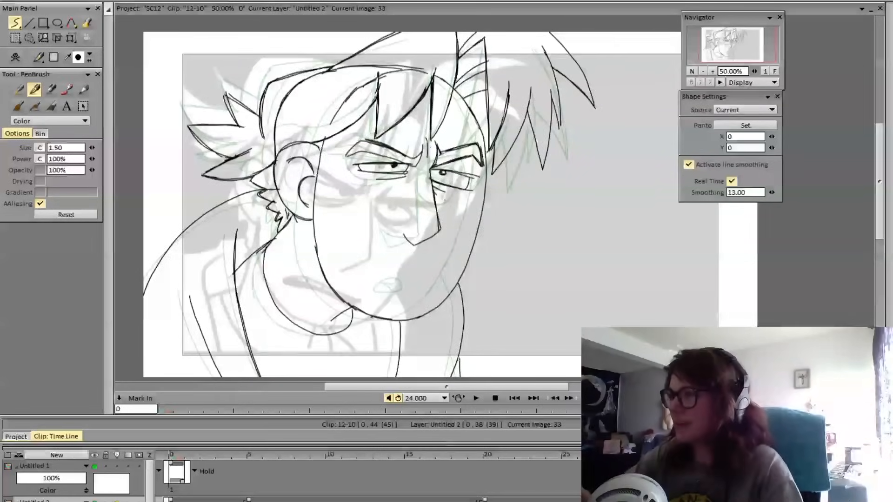
key(Left)
key(Right)
key(Left)
key(Right)
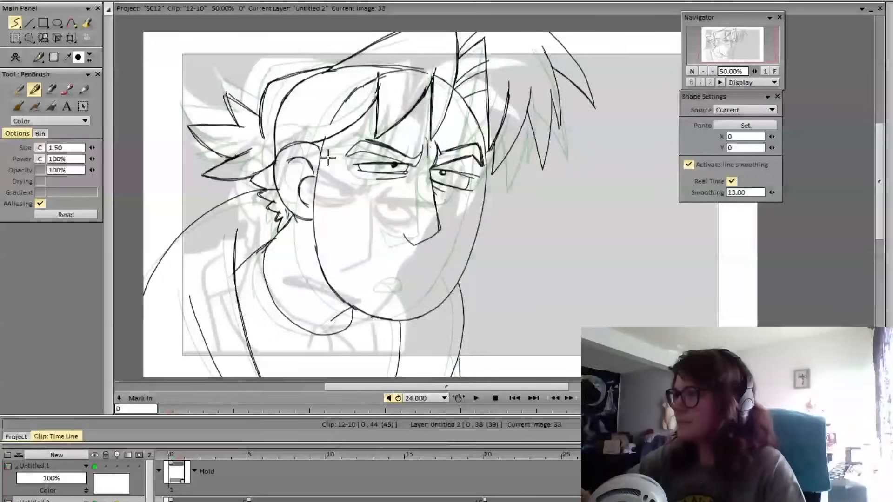
Draw the sideburn line in front of the ear, from the fringe down the side of the face, redoing the first stroke
drag(331, 132, 320, 194)
key(ctrl+z)
drag(331, 138, 320, 187)
drag(331, 139, 321, 189)
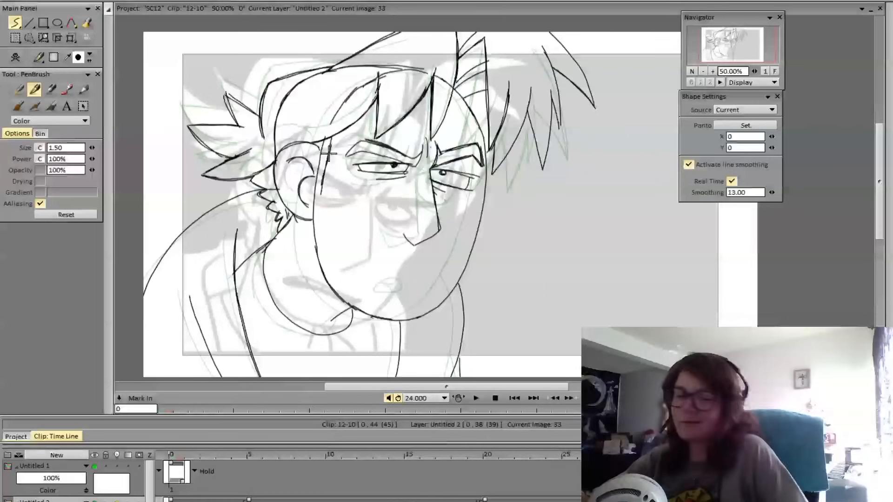
Flip repeatedly between frame 33 and the preceding pose to check how the head and hair move
key(Left)
key(Right)
key(Left)
key(Right)
key(Left)
key(Right)
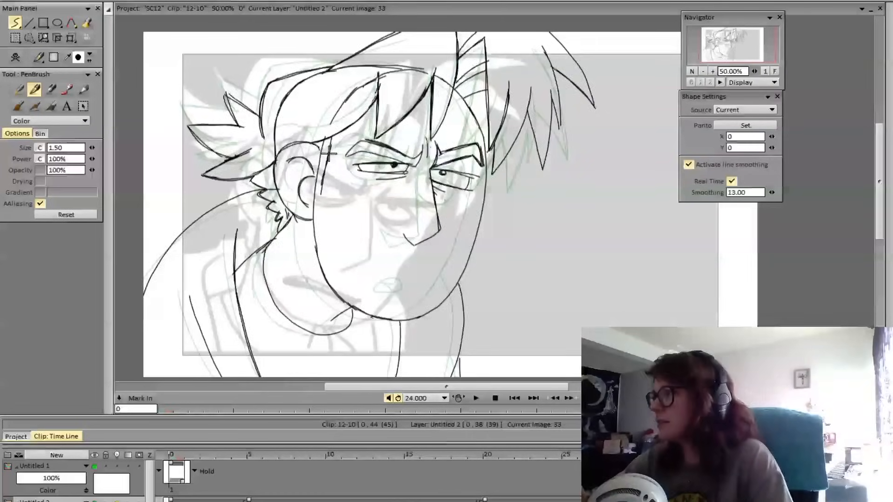
key(Left)
key(Right)
key(Left)
key(Right)
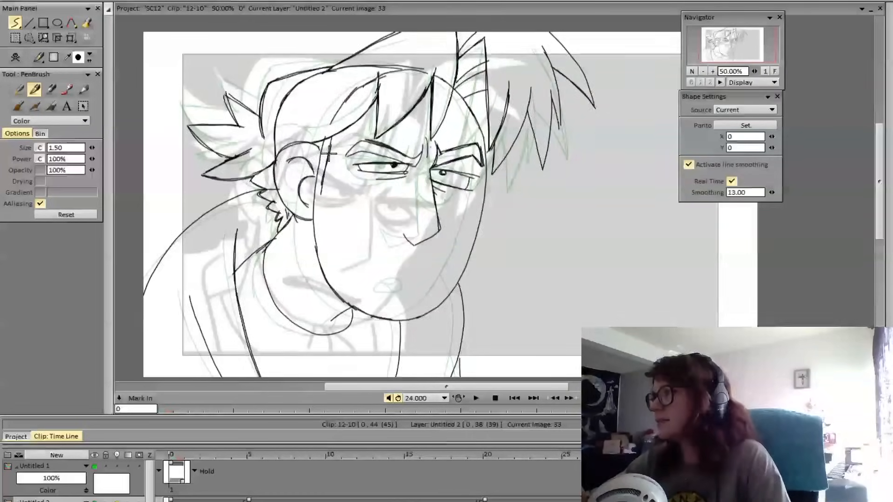
key(Left)
key(Right)
key(Left)
key(Right)
key(Left)
key(Right)
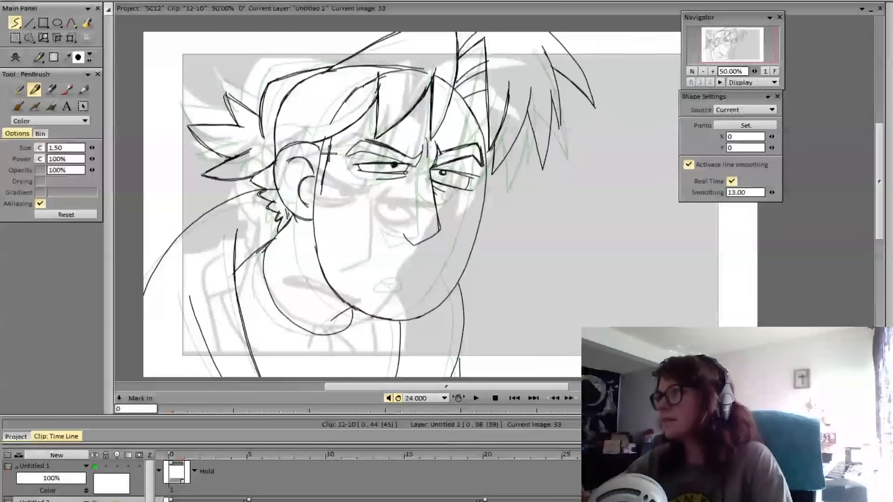
key(Left)
key(Right)
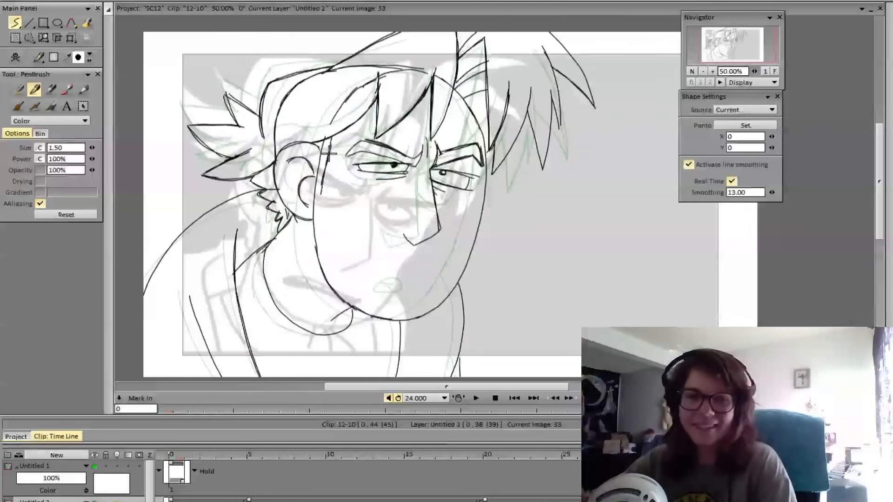
key(Left)
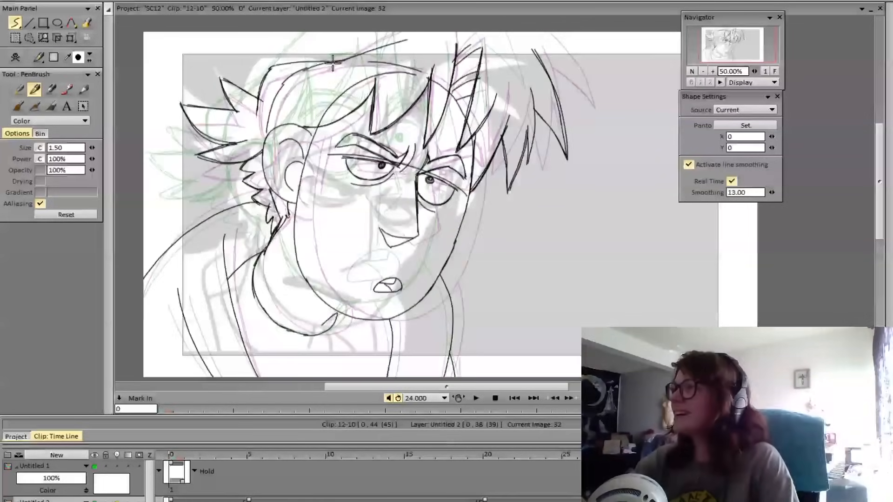
mouse_move(338, 62)
mouse_down()
mouse_move(414, 28)
mouse_move(339, 61)
mouse_up()
key(Right)
key(Left)
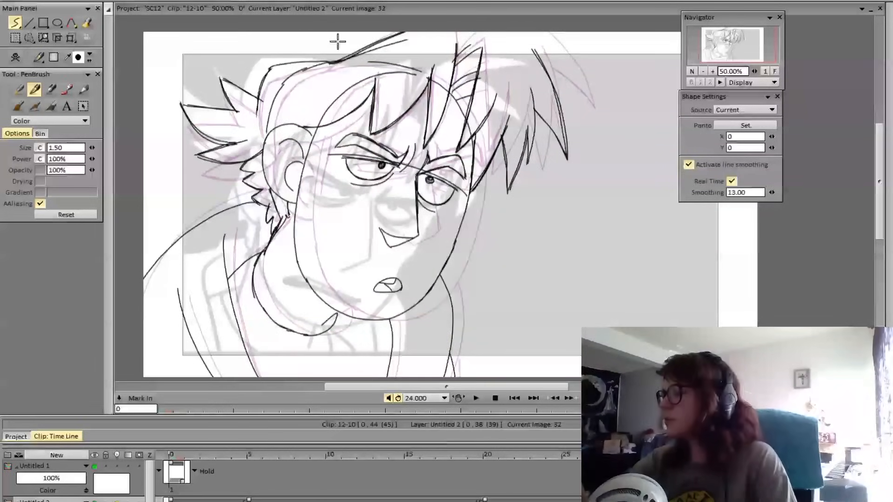
key(ctrl+z)
key(ctrl+z)
On the preceding pose at frame 20, erase the rising hair line above the crown, redraw it slightly higher and clean up its leftover end
key(e)
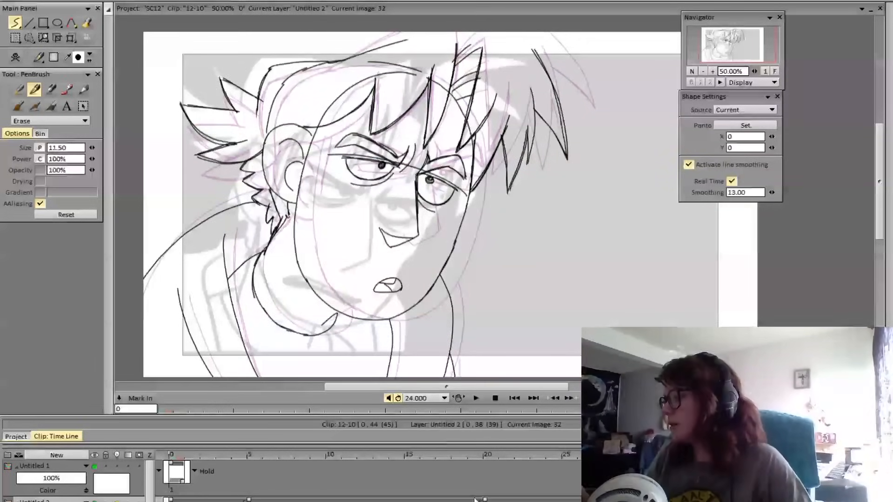
click(491, 456)
mouse_move(405, 40)
mouse_down()
mouse_move(323, 73)
mouse_move(383, 52)
mouse_move(361, 69)
mouse_move(337, 63)
mouse_move(426, 28)
mouse_up()
key(e)
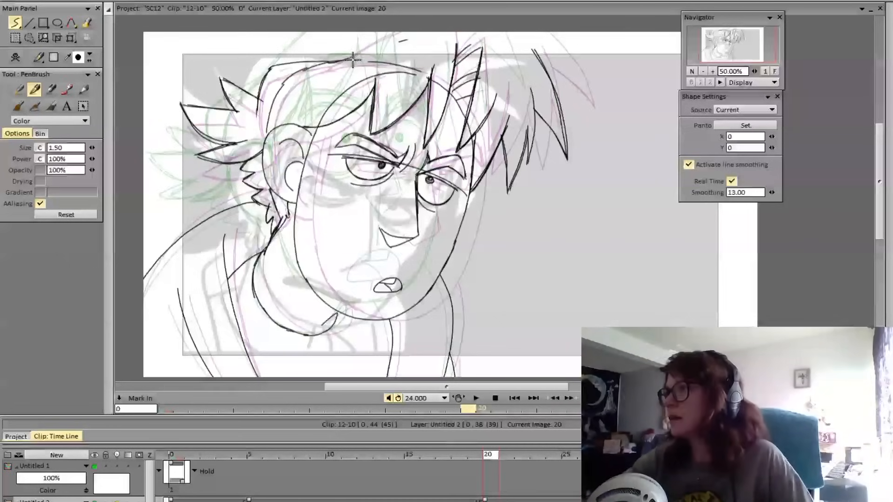
key(ctrl+z)
drag(346, 62, 420, 28)
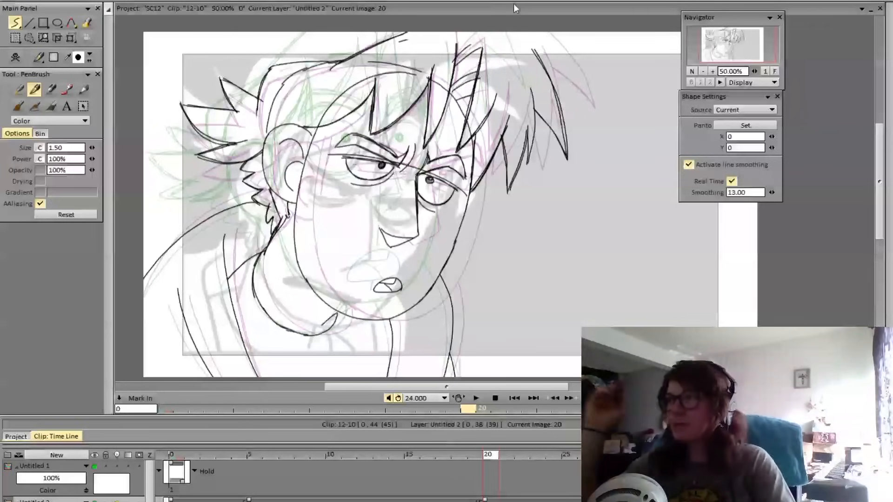
mouse_move(514, 4)
key(e)
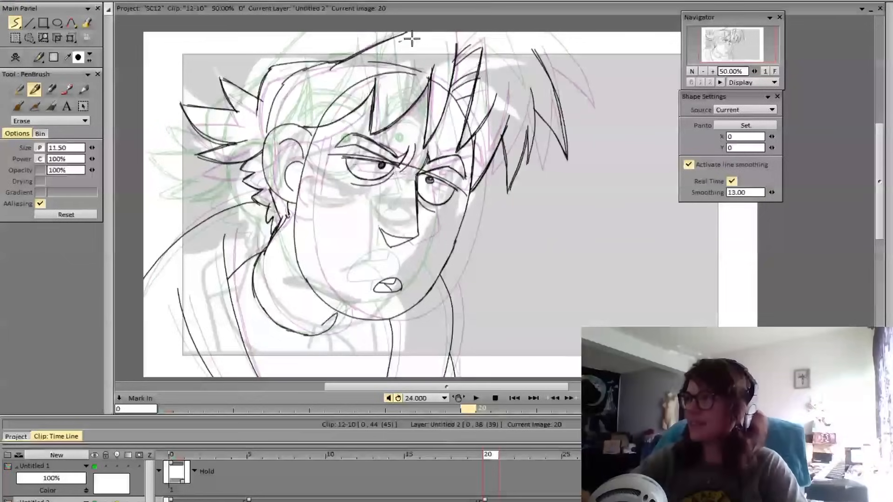
drag(411, 38, 403, 41)
key(e)
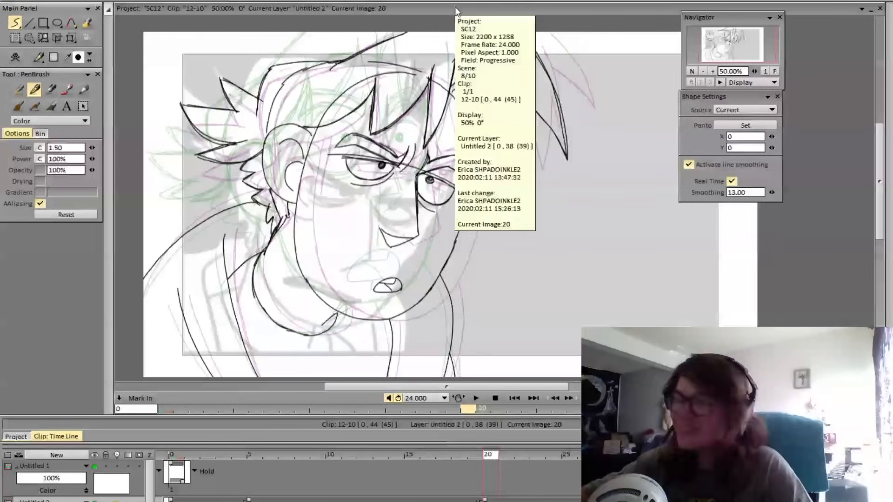
Extend the front hair tuft's upper edge toward the canvas's upper border on frame 20, undoing and redoing the trial strokes
drag(460, 52, 505, 22)
key(ctrl+z)
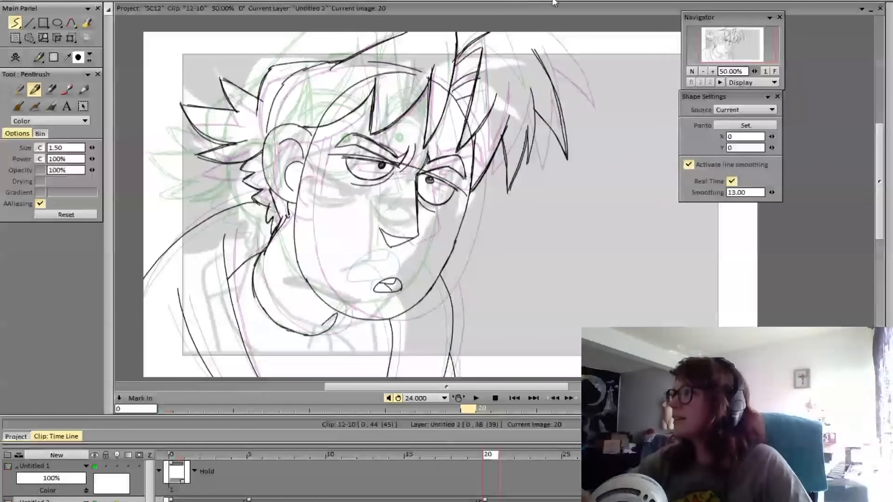
key(ctrl+z)
mouse_move(458, 58)
mouse_down()
mouse_move(505, 23)
mouse_move(486, 35)
mouse_up()
key(ctrl+z)
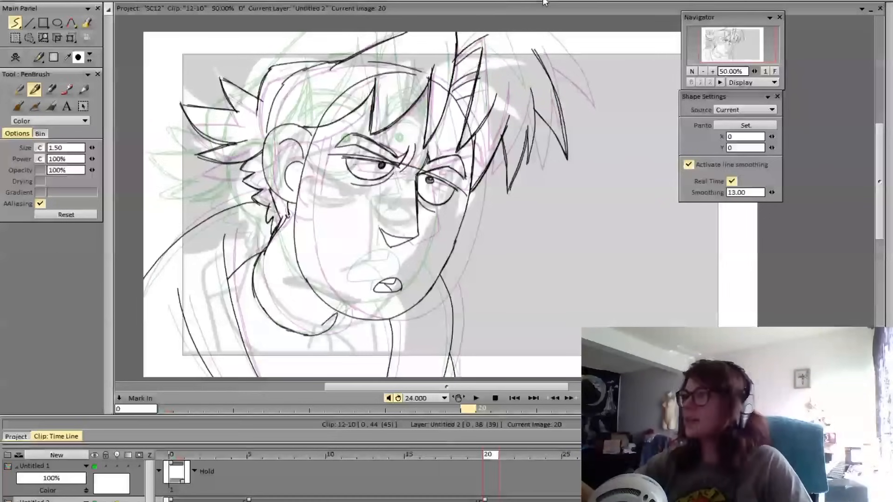
mouse_move(544, 2)
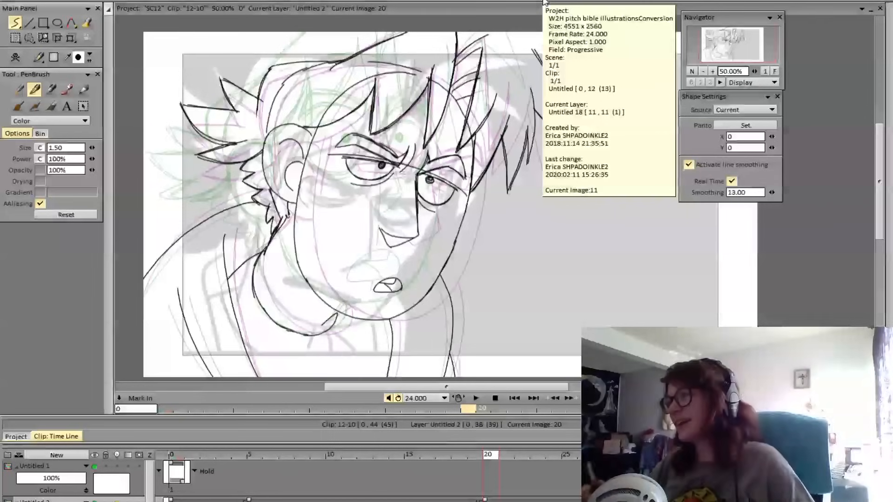
Go to the new pose at frame 34 and step back to frame 32 to compare the two poses
drag(491, 455, 708, 455)
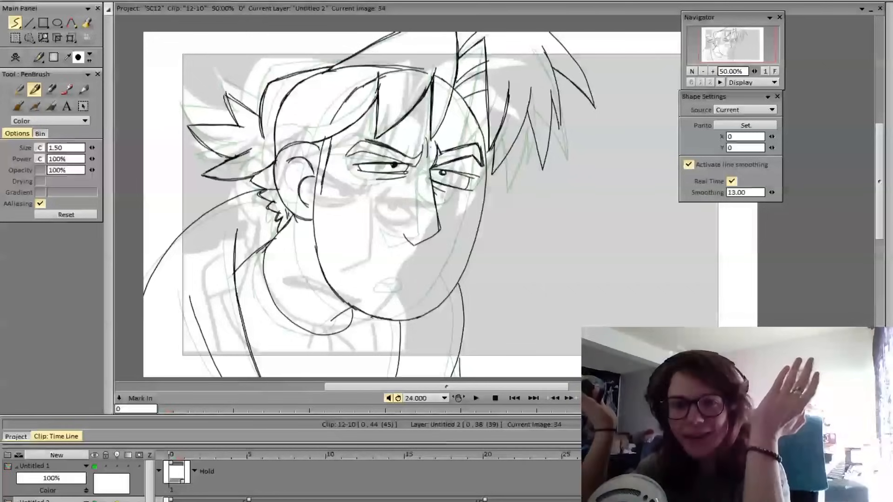
key(Left)
key(Left)
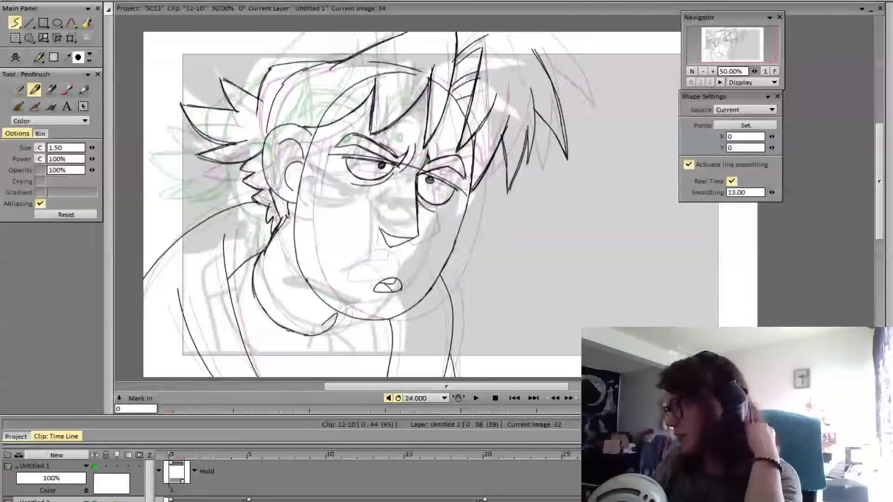
Flip and scrub between the pose at frame 32 and the new pose from frame 33 to compare their head and hair movement
key(Right)
key(Left)
key(Right)
drag(282, 445, 726, 481)
key(Right)
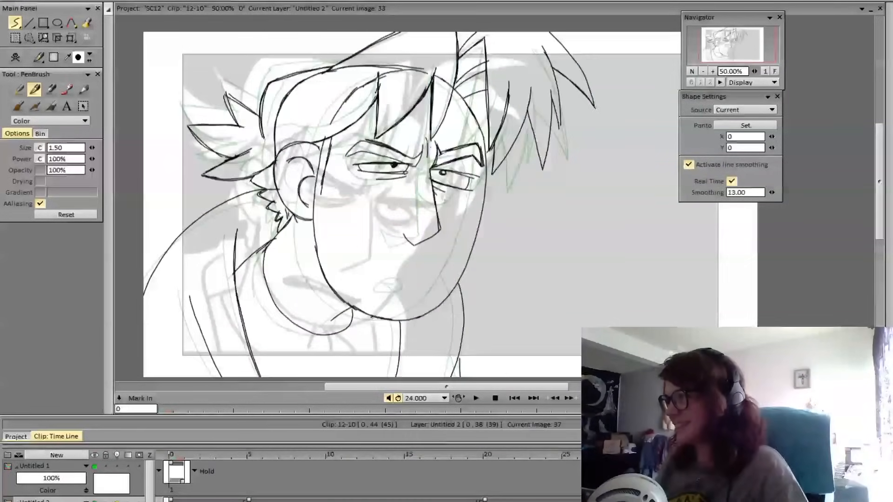
key(Left)
key(Right)
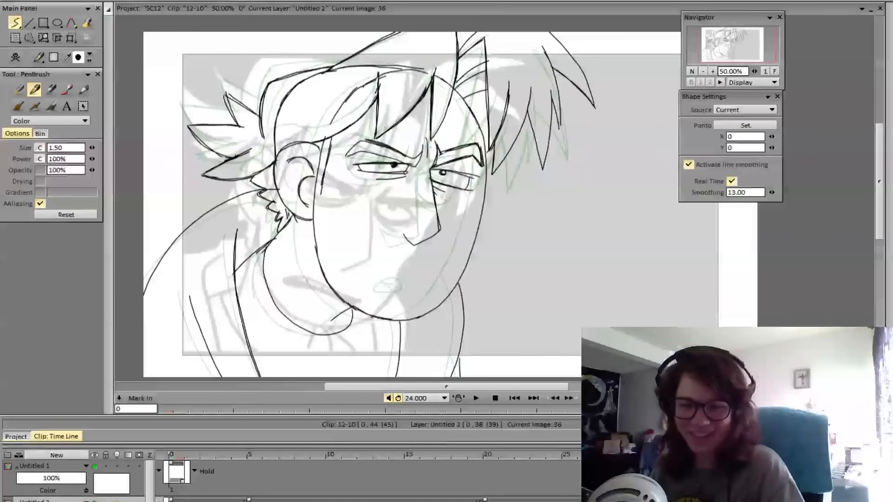
key(Left)
key(Left)
key(Left)
key(Left)
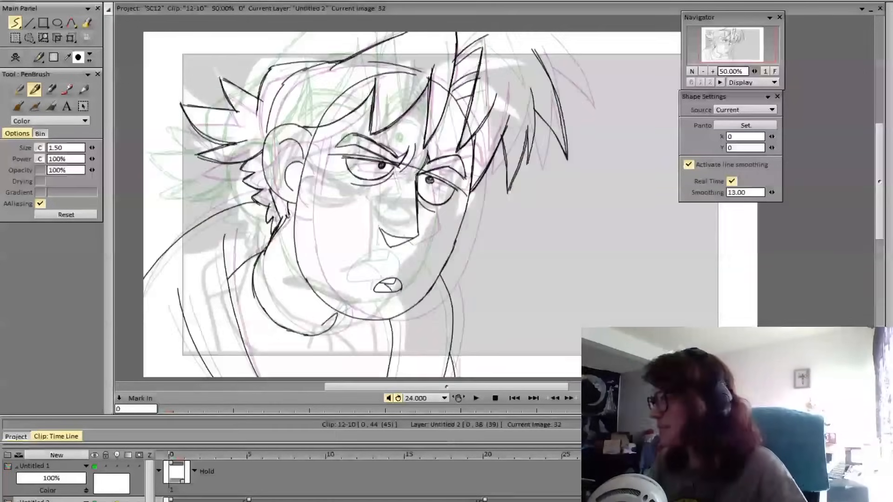
key(Right)
Open clip 12-08 from the project and scrub its timeline back to image 0 to review its angry poses
click(17, 437)
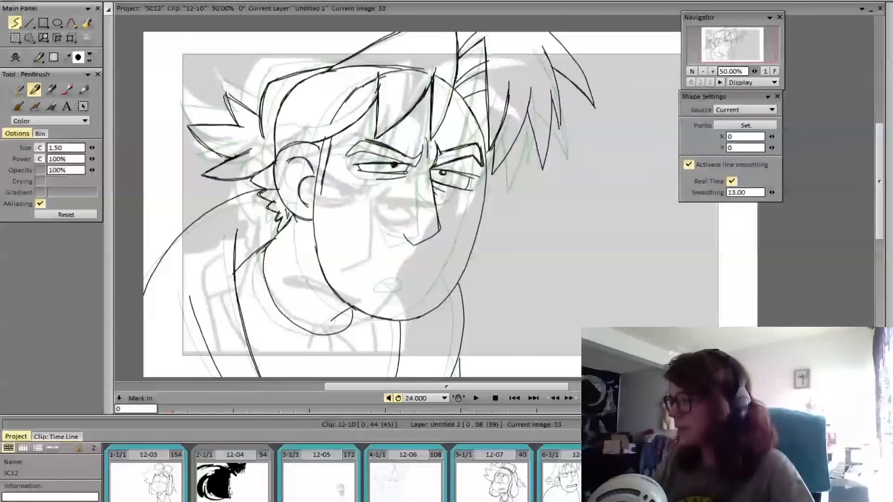
click(567, 481)
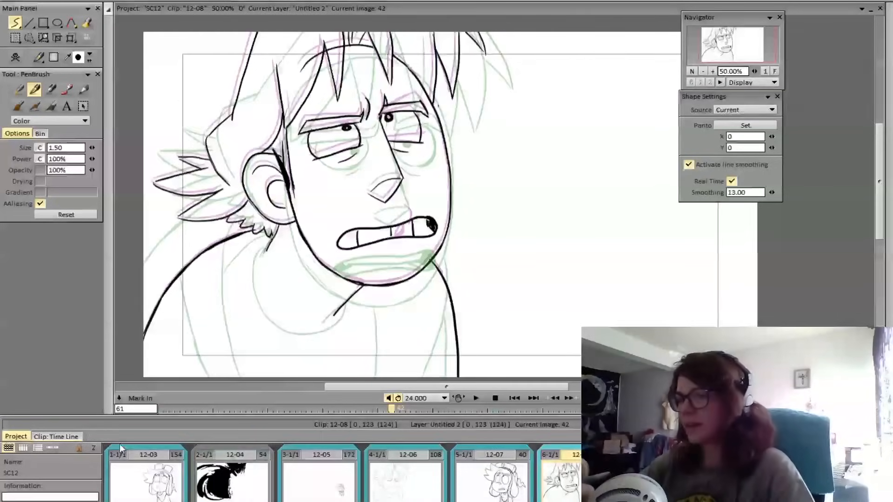
click(56, 437)
mouse_move(191, 485)
mouse_down()
mouse_move(752, 485)
mouse_move(172, 484)
mouse_up()
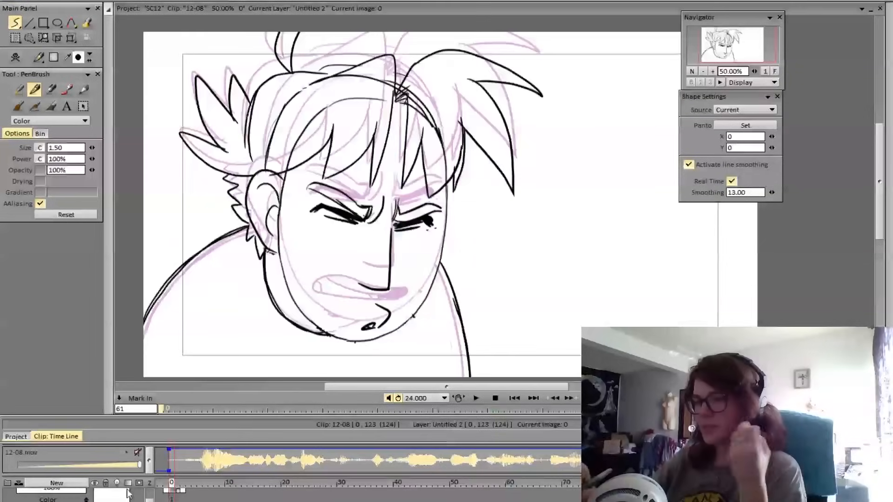
Return to clip 12-10's timeline and scrub through its poses, stopping at frame 33
click(24, 437)
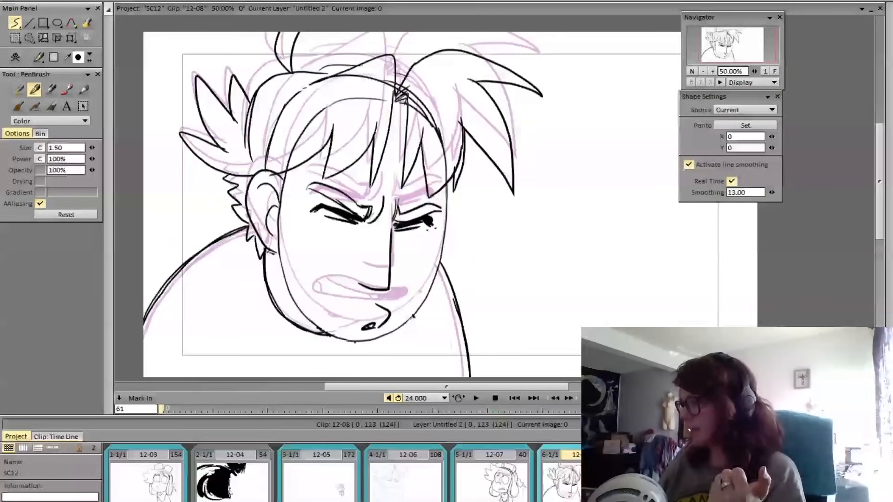
click(665, 482)
click(752, 482)
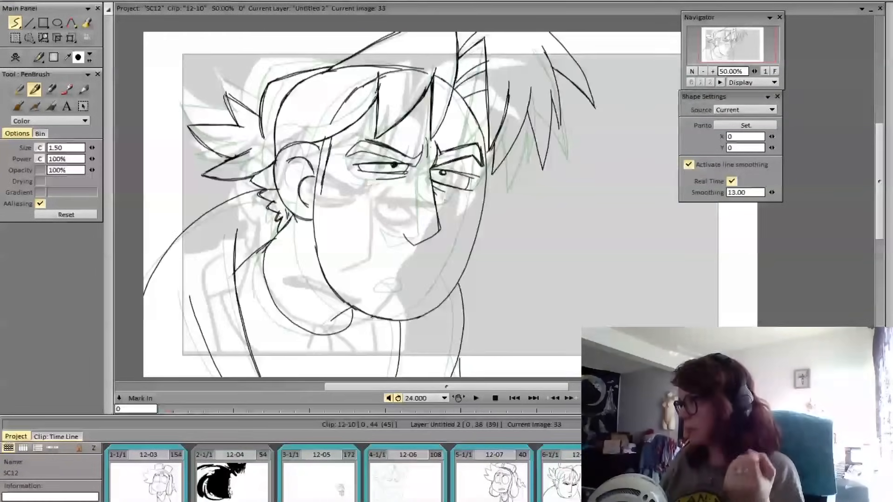
click(63, 438)
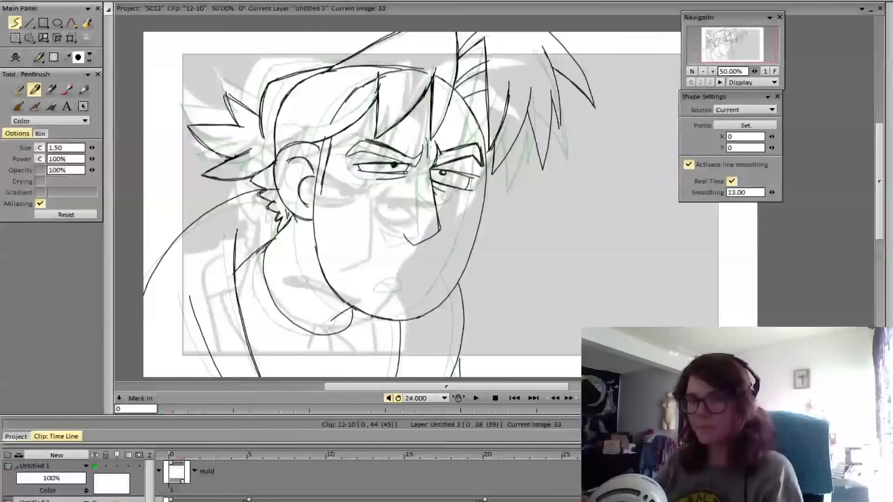
mouse_move(275, 456)
mouse_down()
mouse_move(807, 456)
mouse_move(259, 473)
mouse_move(791, 472)
mouse_move(651, 470)
mouse_move(745, 467)
mouse_up()
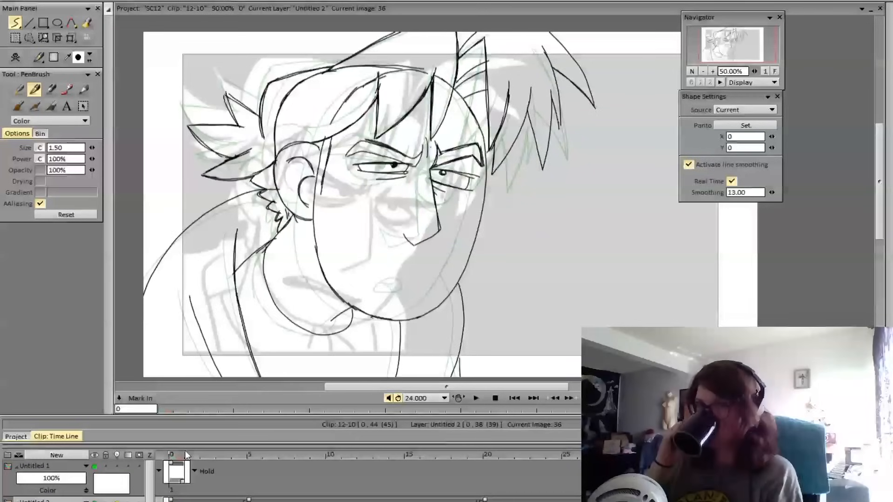
click(695, 456)
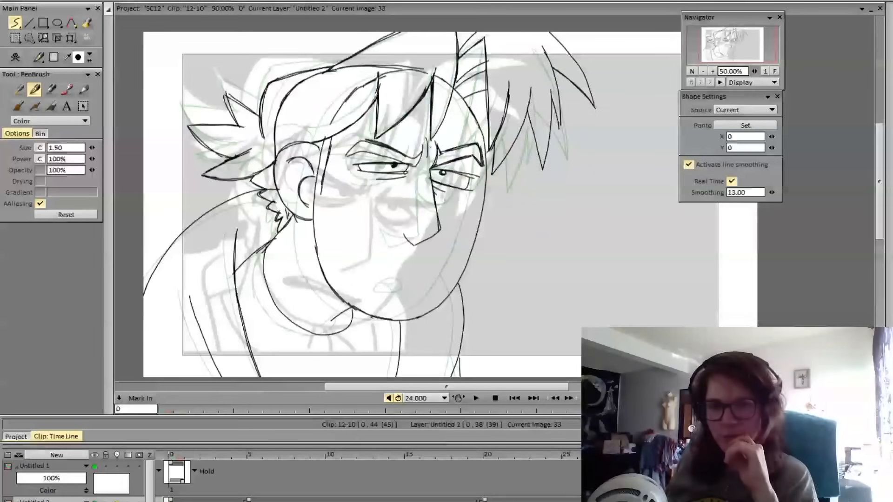